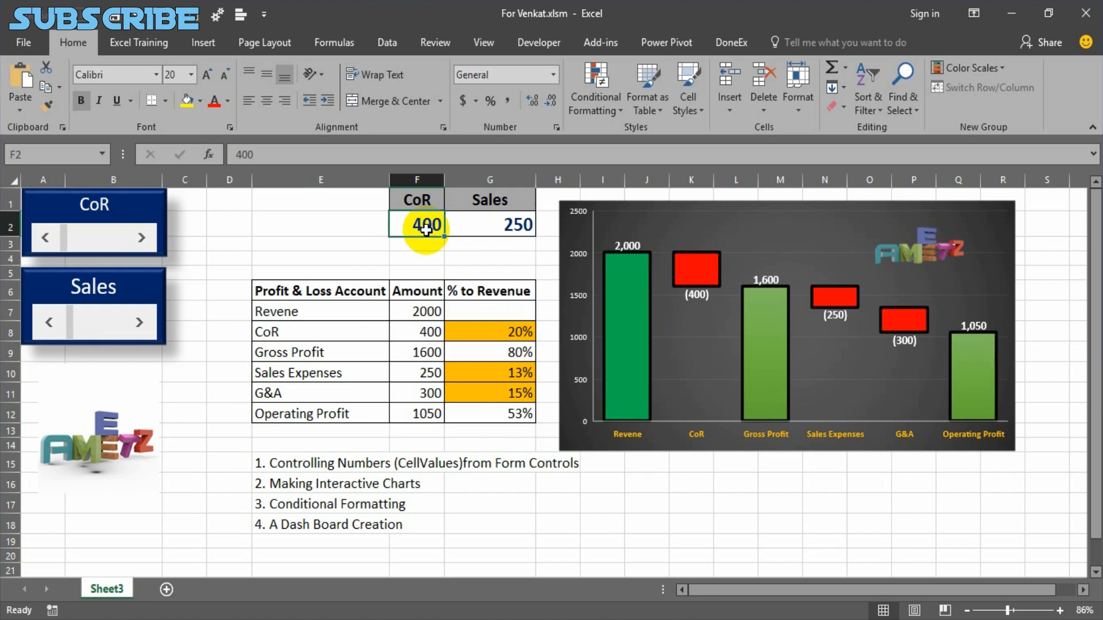
Use the CoR scroll bar to raise the CoR value in F2 to 700.
click(499, 224)
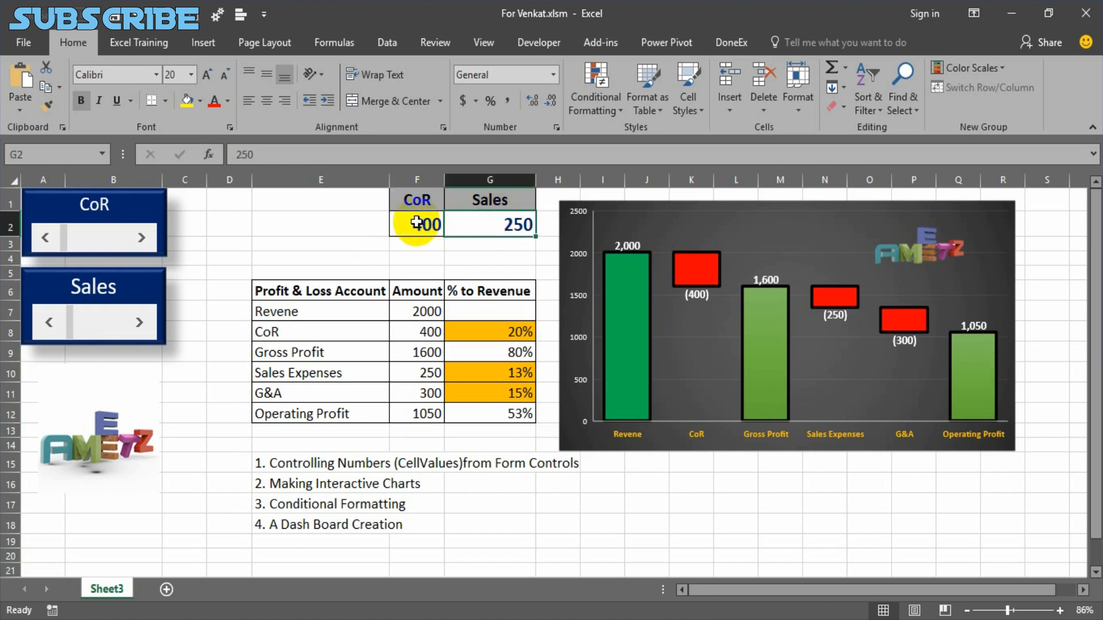
click(417, 223)
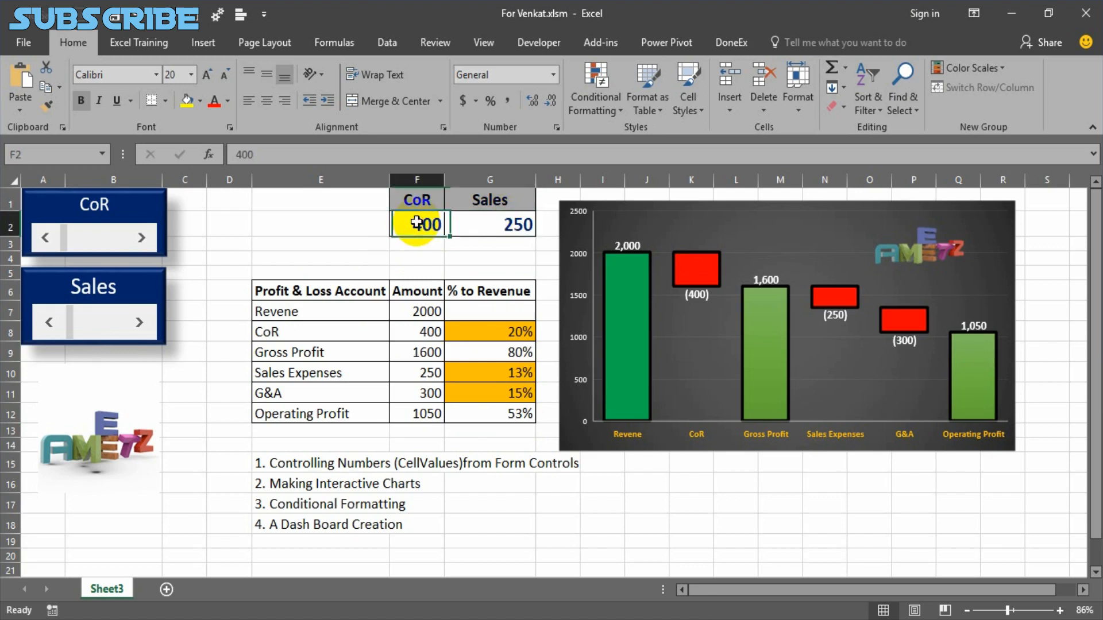
click(142, 238)
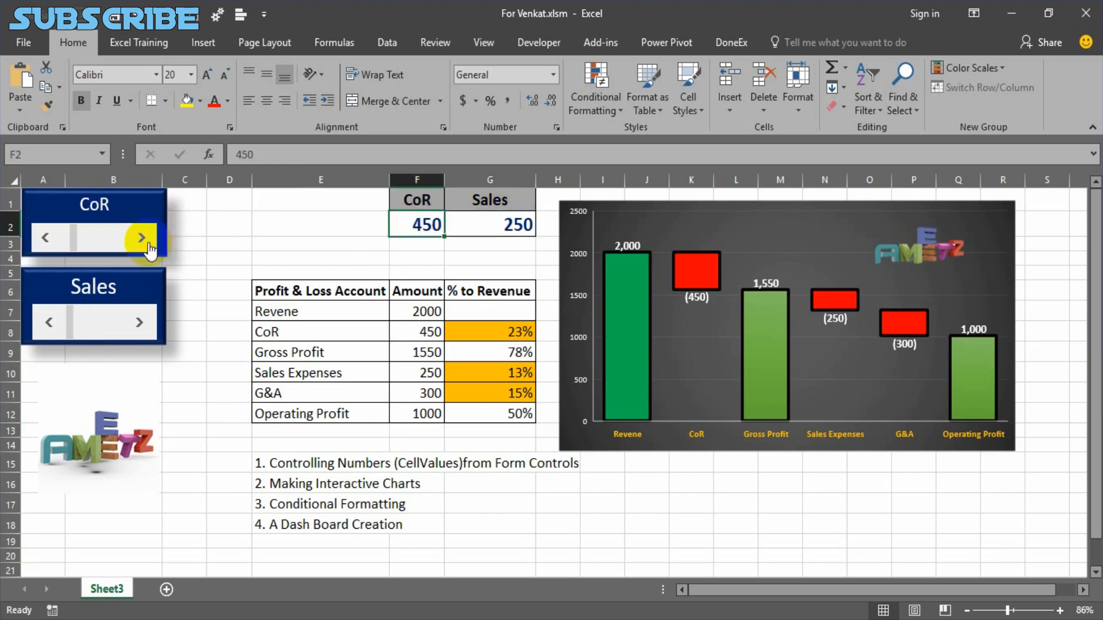
click(44, 238)
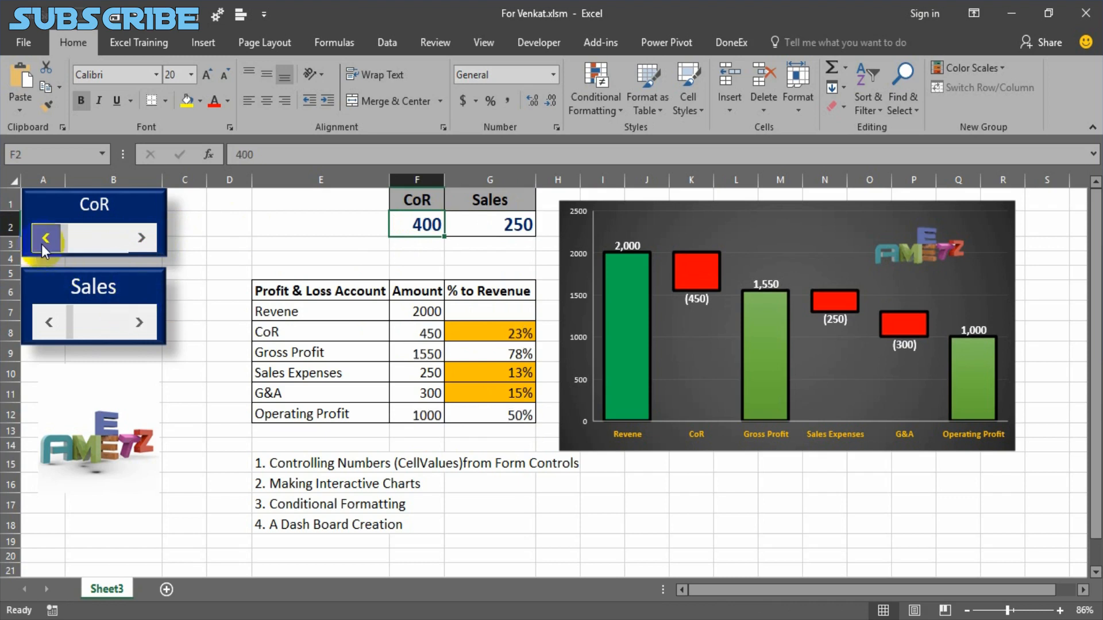
click(136, 239)
click(136, 239)
click(134, 240)
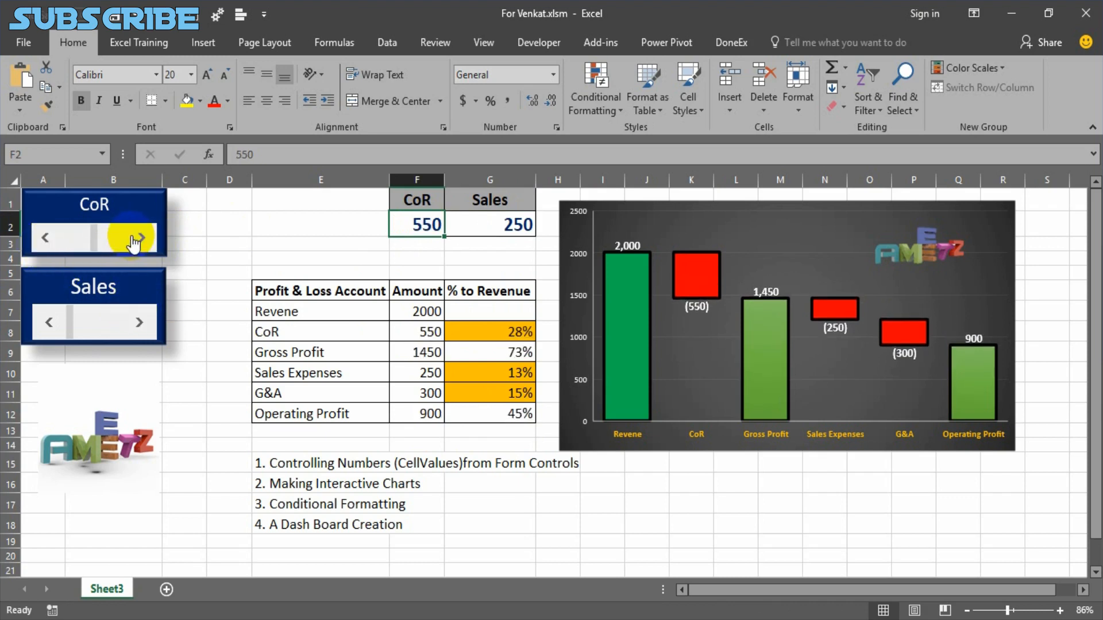
double_click(134, 240)
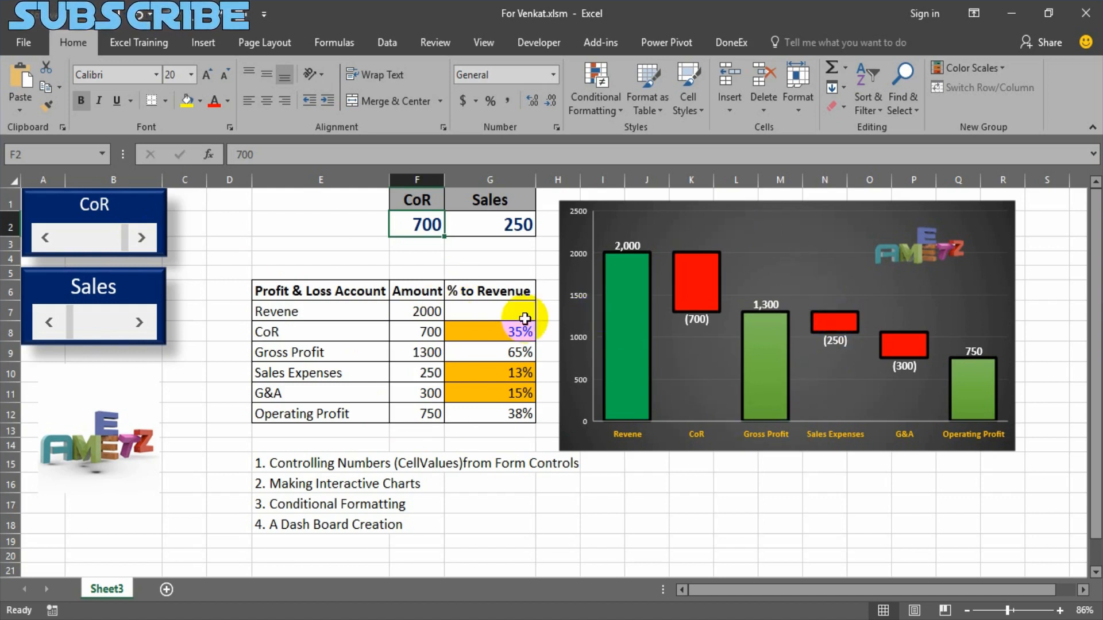
Use the Sales scroll bar to raise the Sales value to 500 and bring it back down to 350.
click(148, 330)
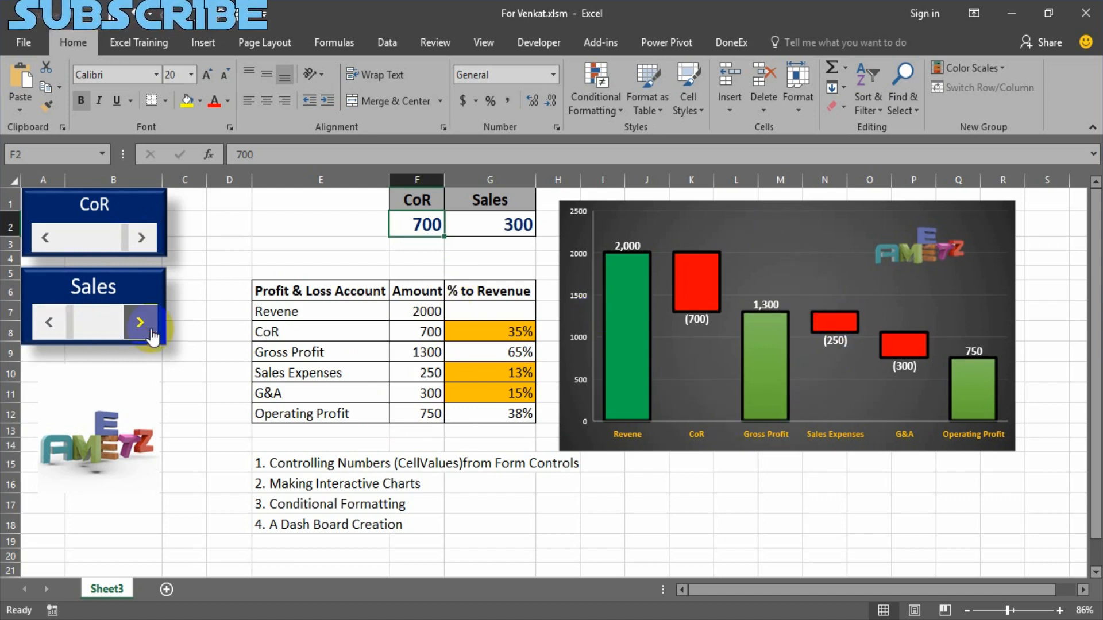
click(149, 330)
click(148, 331)
click(149, 330)
click(148, 330)
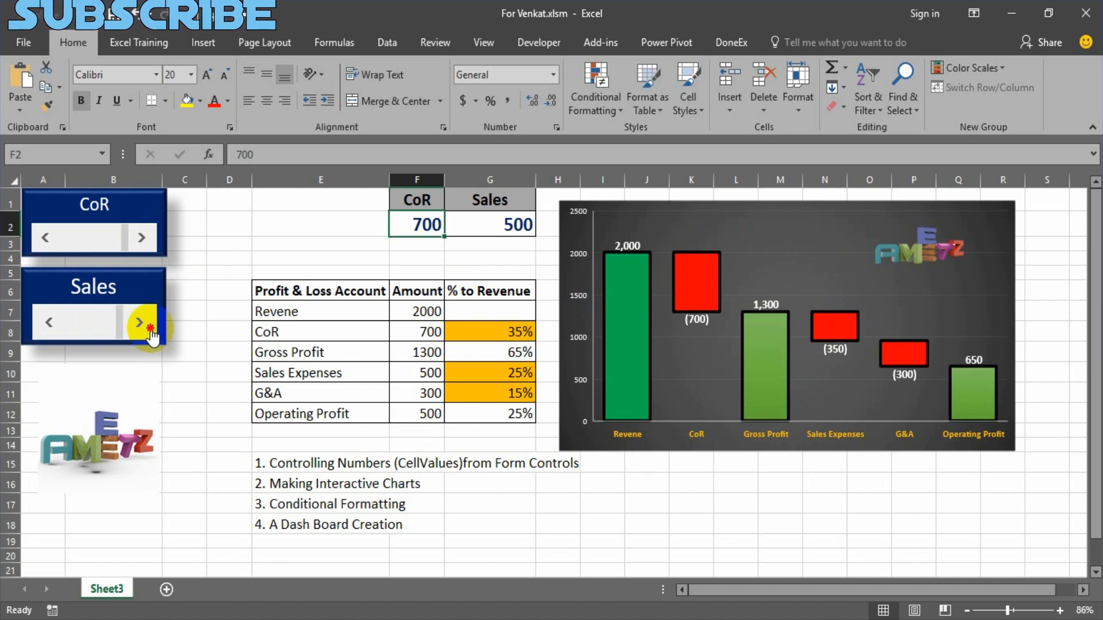
click(49, 322)
click(48, 323)
click(49, 323)
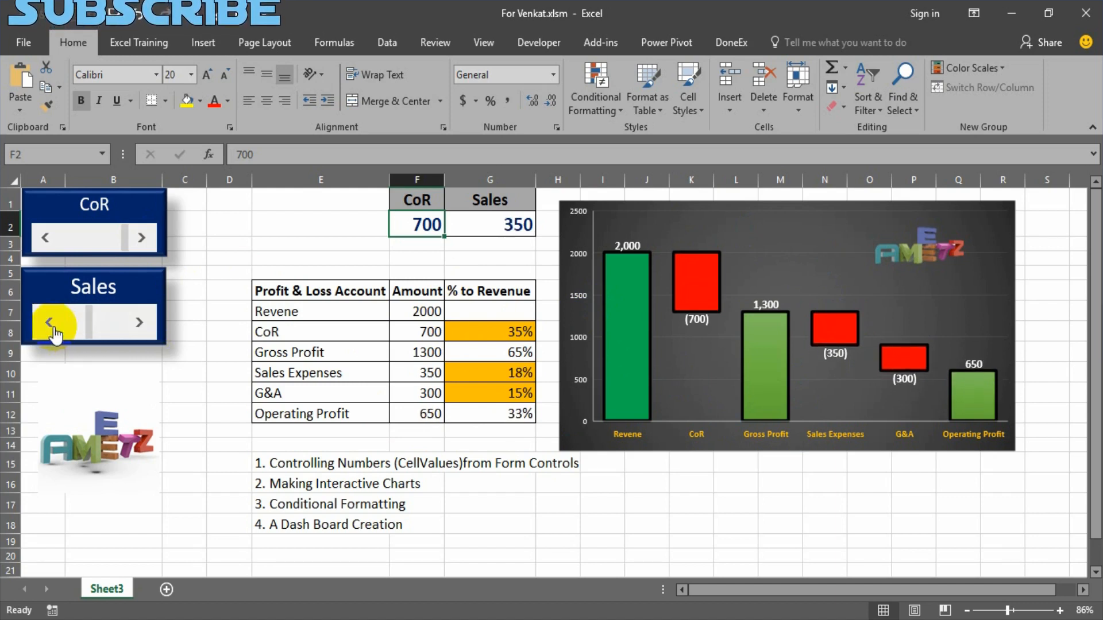
Lower the CoR value to 600 with its scroll bar and return it to 700.
click(46, 238)
click(46, 238)
click(46, 239)
click(46, 238)
click(143, 240)
click(143, 240)
click(143, 240)
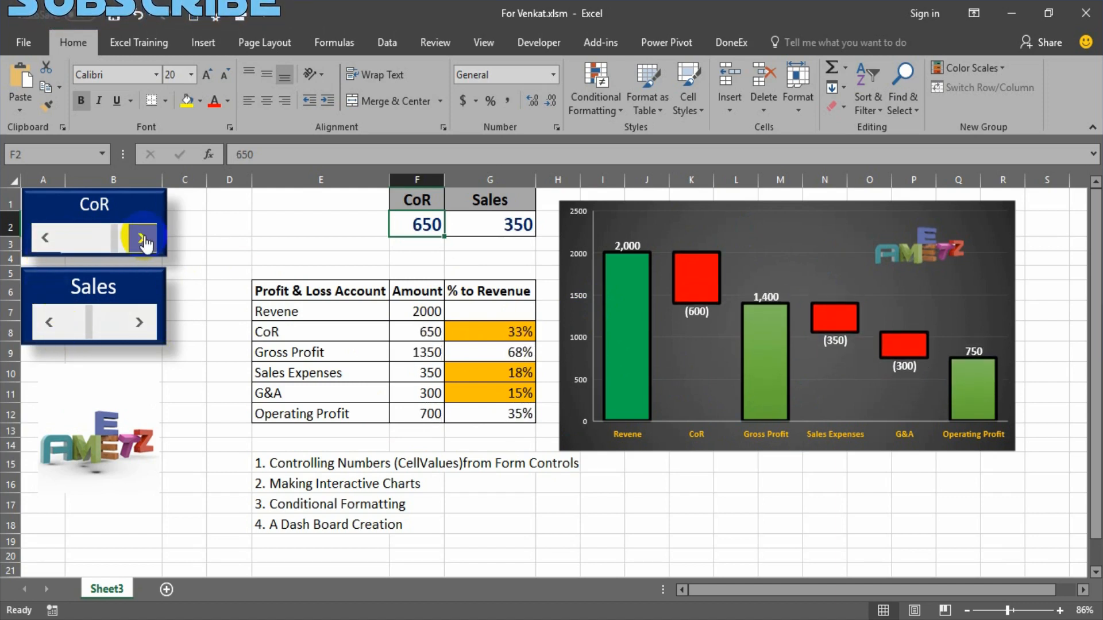
click(144, 240)
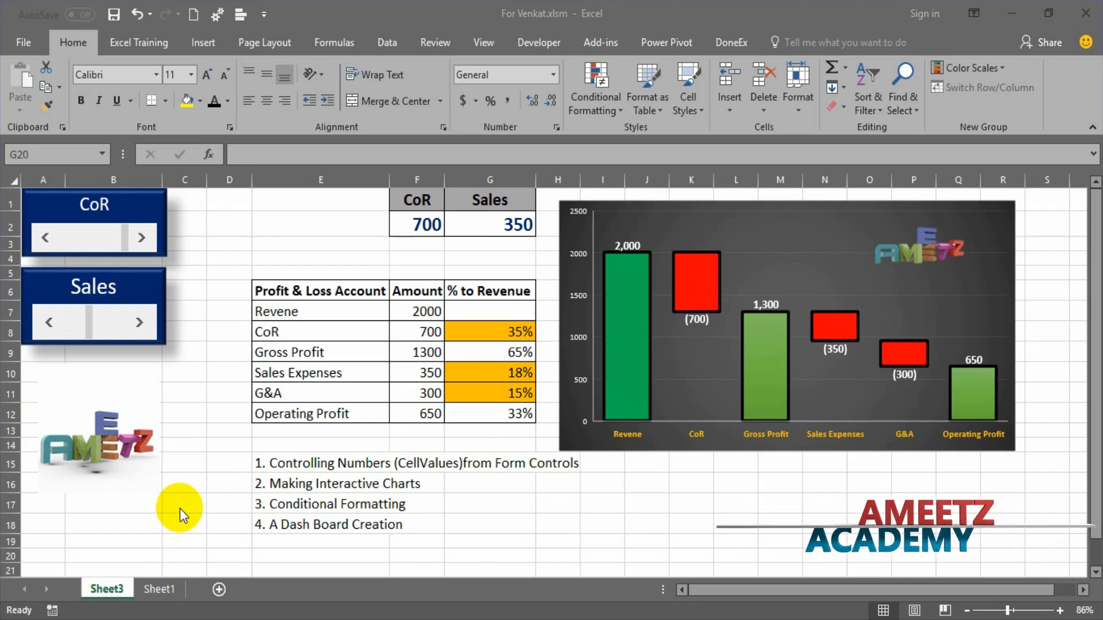
Insert a Waterfall chart from the Profit & Loss data in A10:B16 on Sheet1.
click(154, 591)
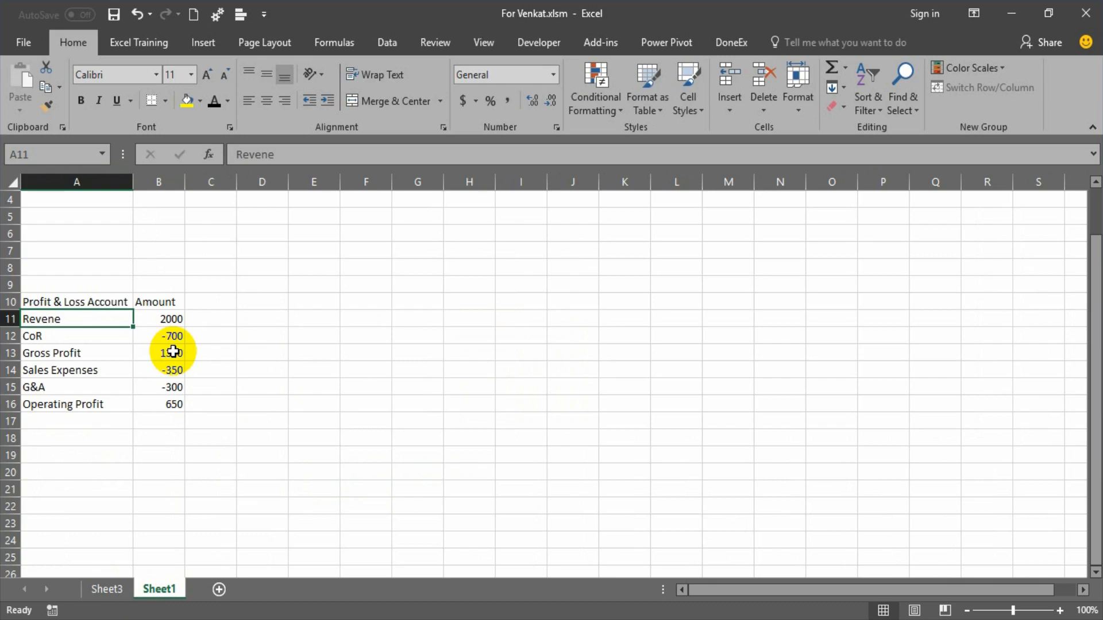
drag(111, 299, 161, 407)
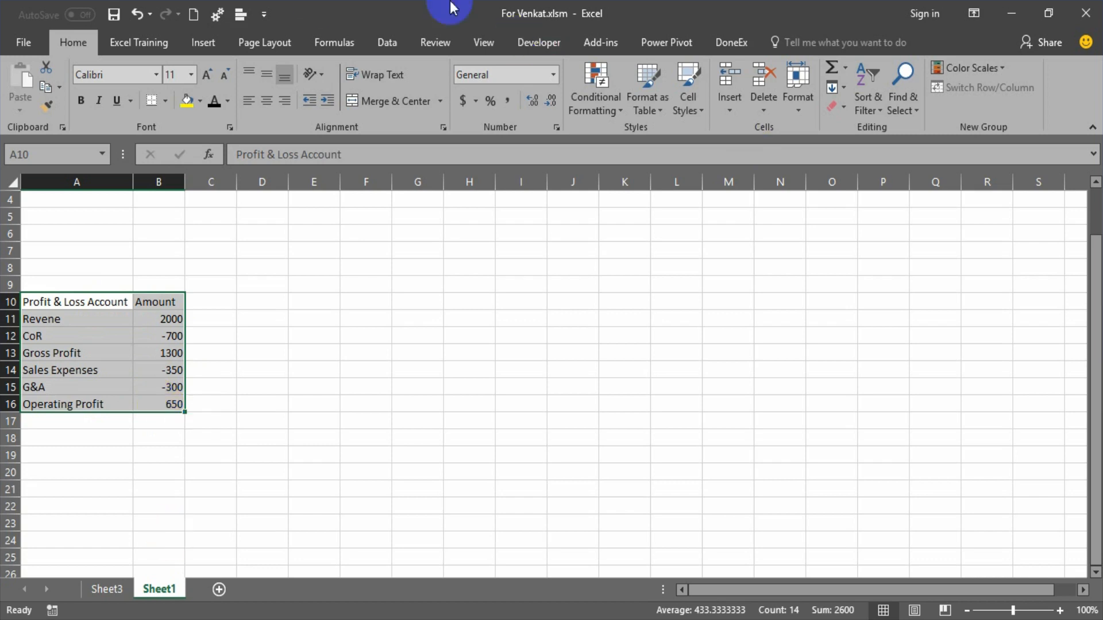
click(210, 42)
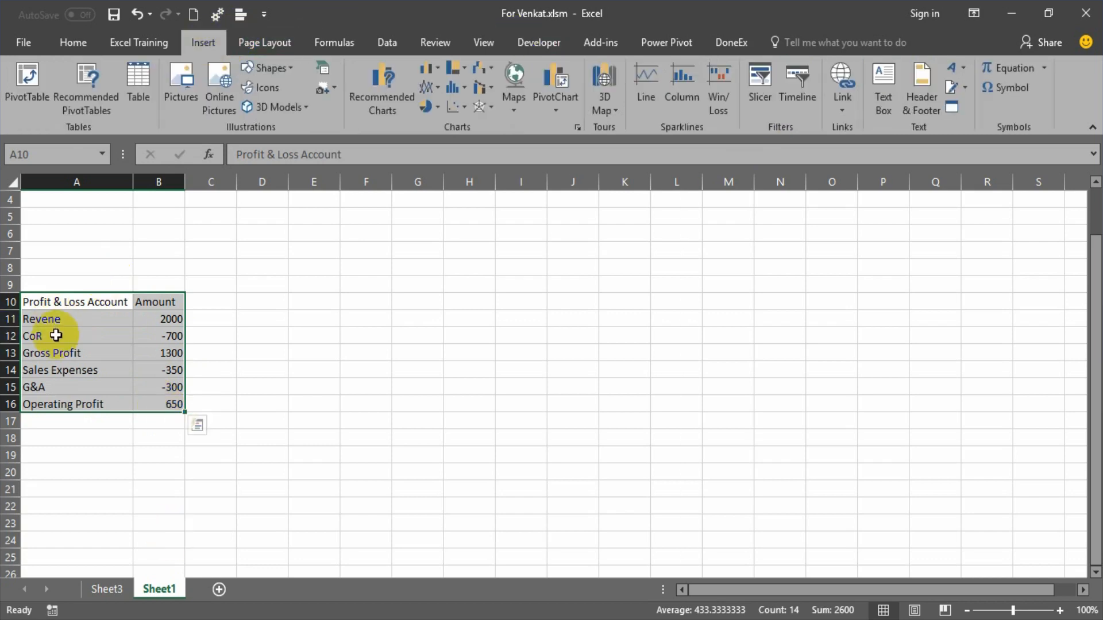
click(481, 69)
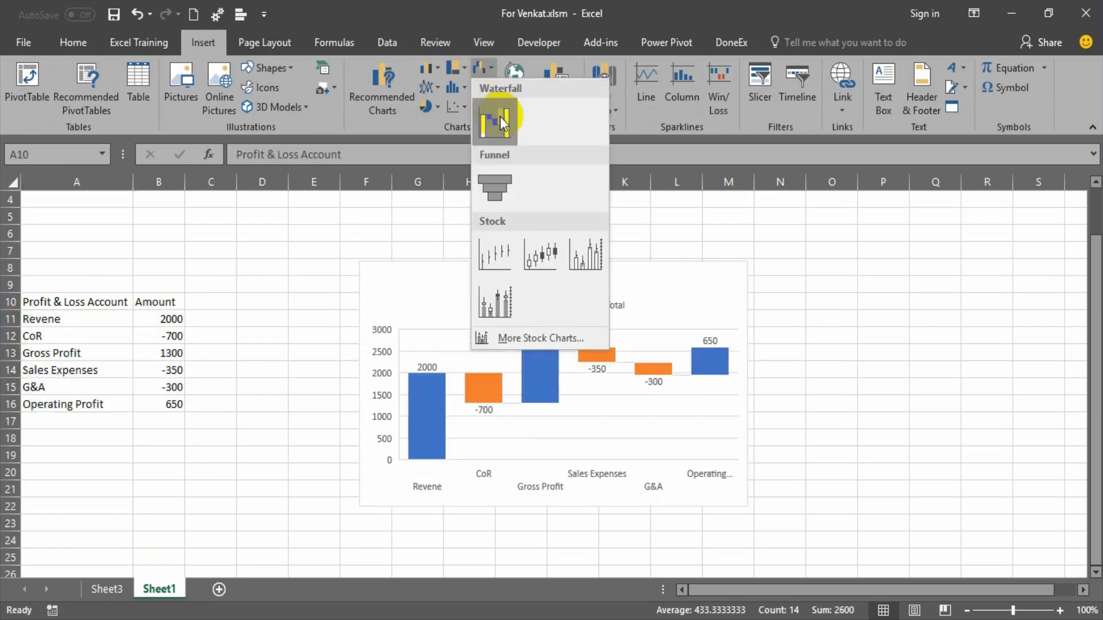
click(498, 119)
Set the Gross Profit column of the waterfall chart as a total.
click(550, 394)
click(550, 394)
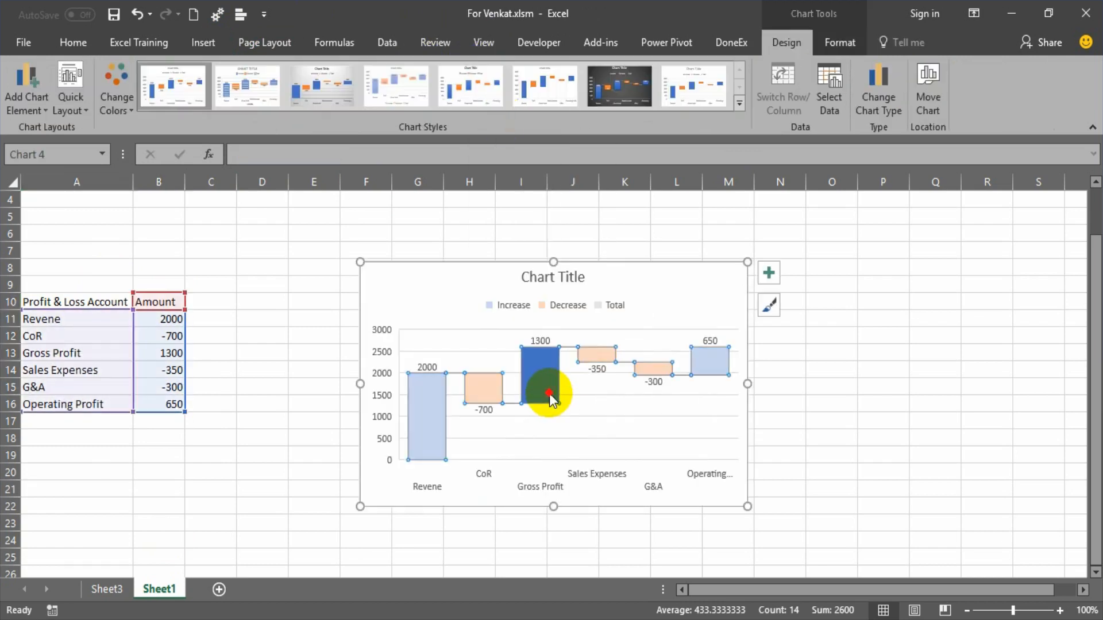
right_click(549, 394)
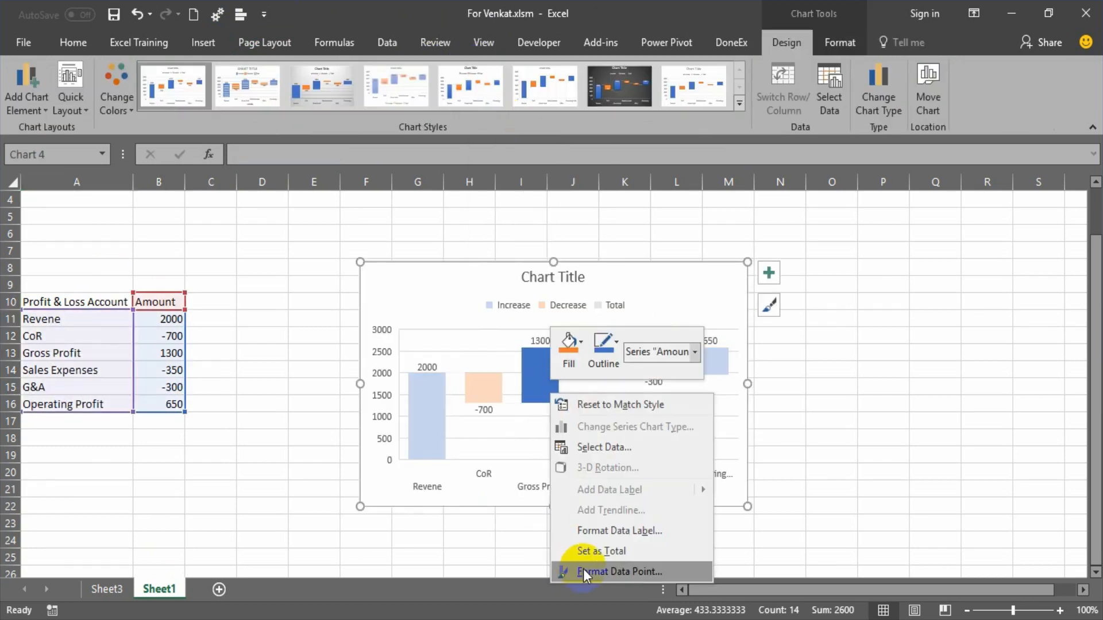
click(598, 552)
Set the Operating Profit column as a total and move the chart further right of the data table.
click(711, 422)
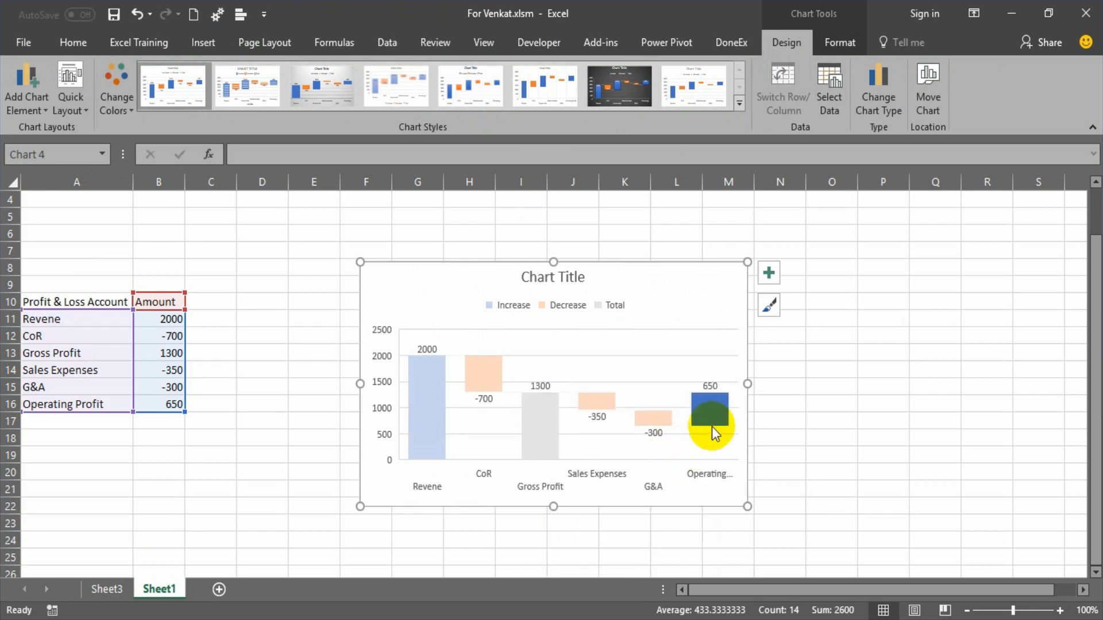
right_click(714, 432)
click(770, 570)
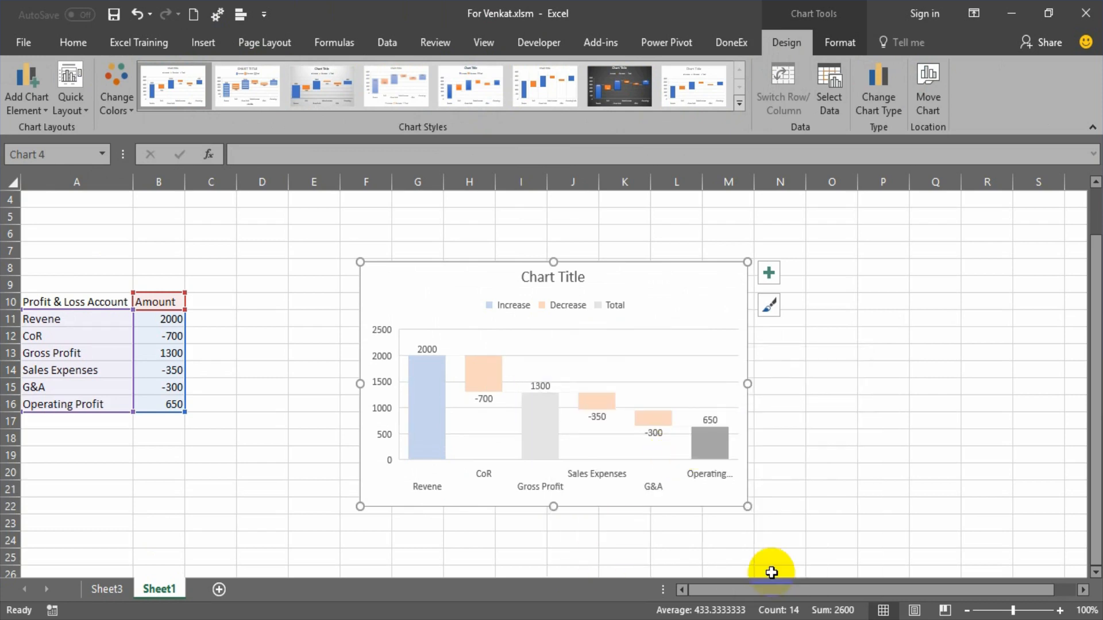
click(709, 285)
drag(708, 268, 912, 240)
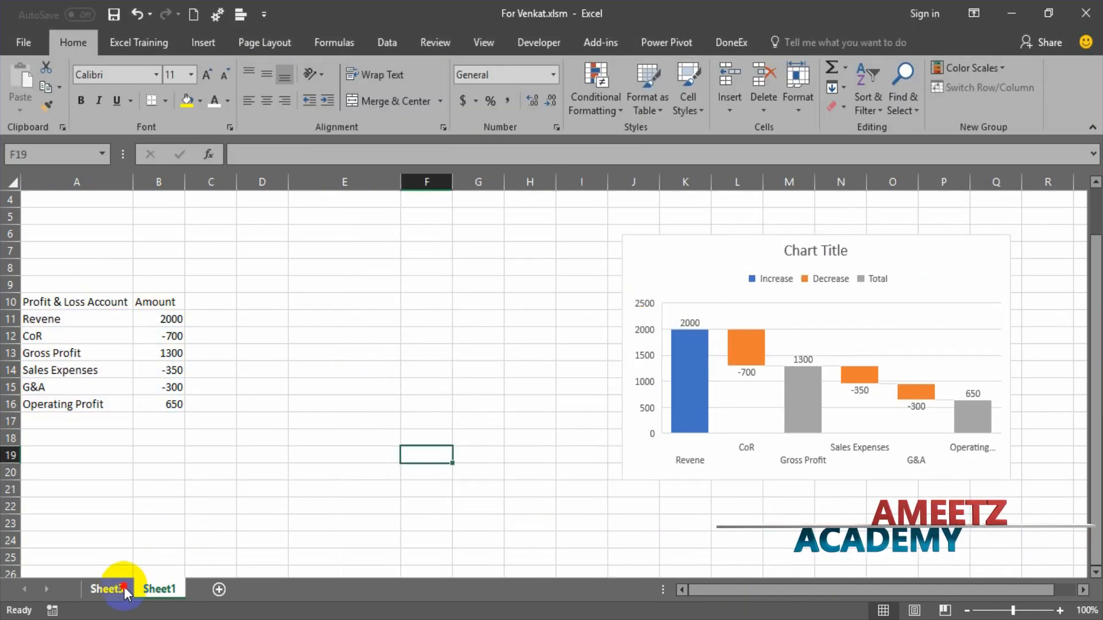
Examine the Profit & Loss table on Sheet3, including its Amount and % to Revenue columns.
click(109, 590)
drag(308, 290, 490, 406)
click(425, 312)
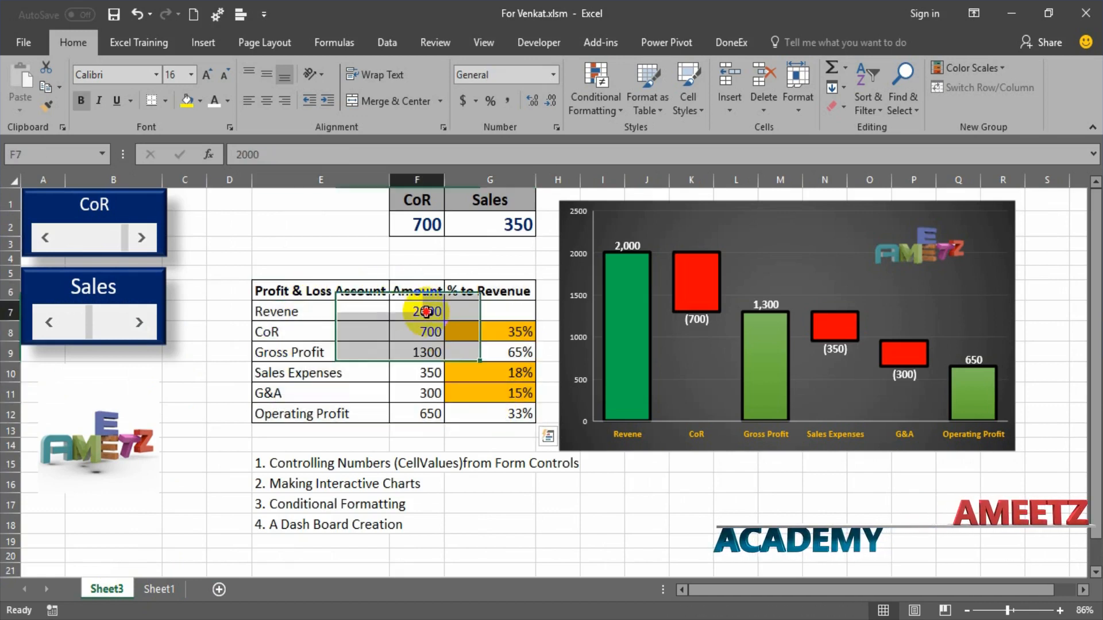
drag(426, 312, 426, 411)
click(509, 294)
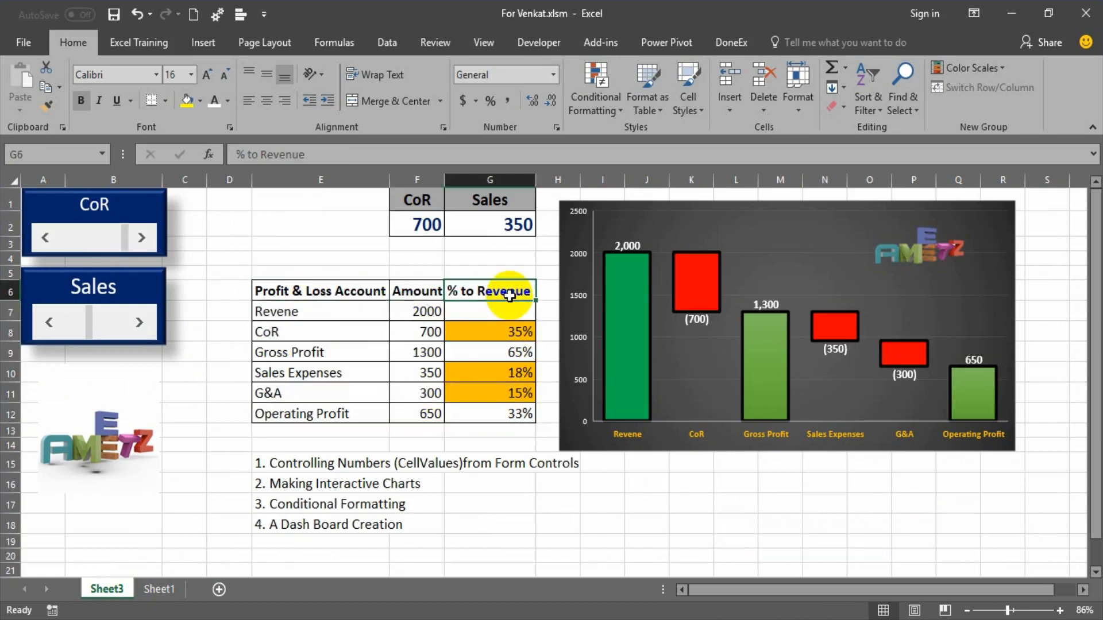
drag(509, 292, 520, 417)
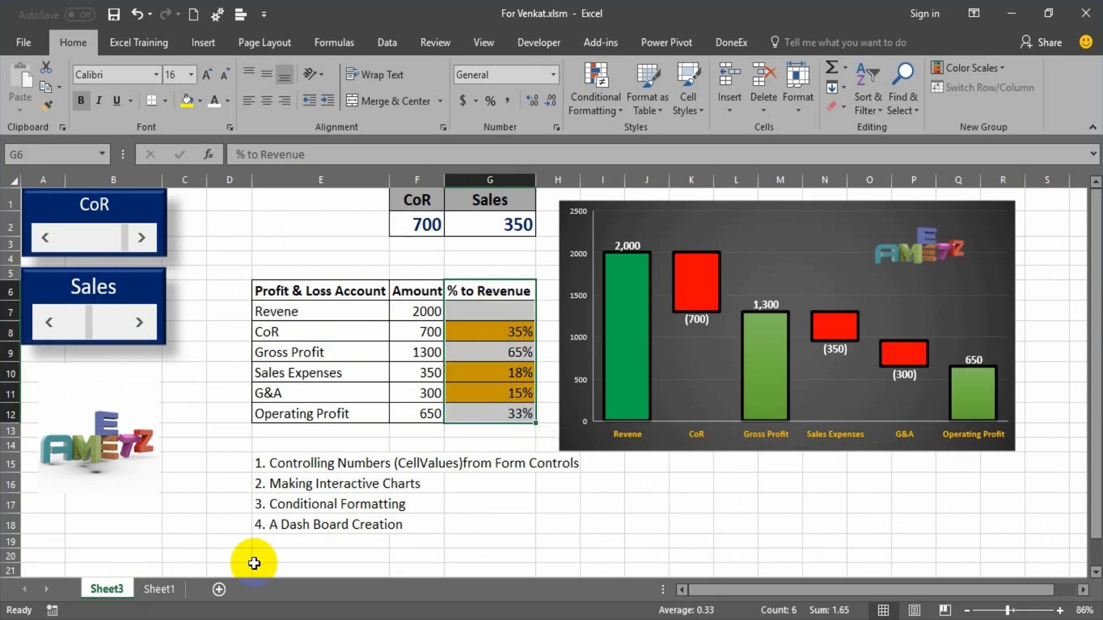
Copy the Profit & Loss table A10:B16 on Sheet1 and paste it at E10.
click(162, 590)
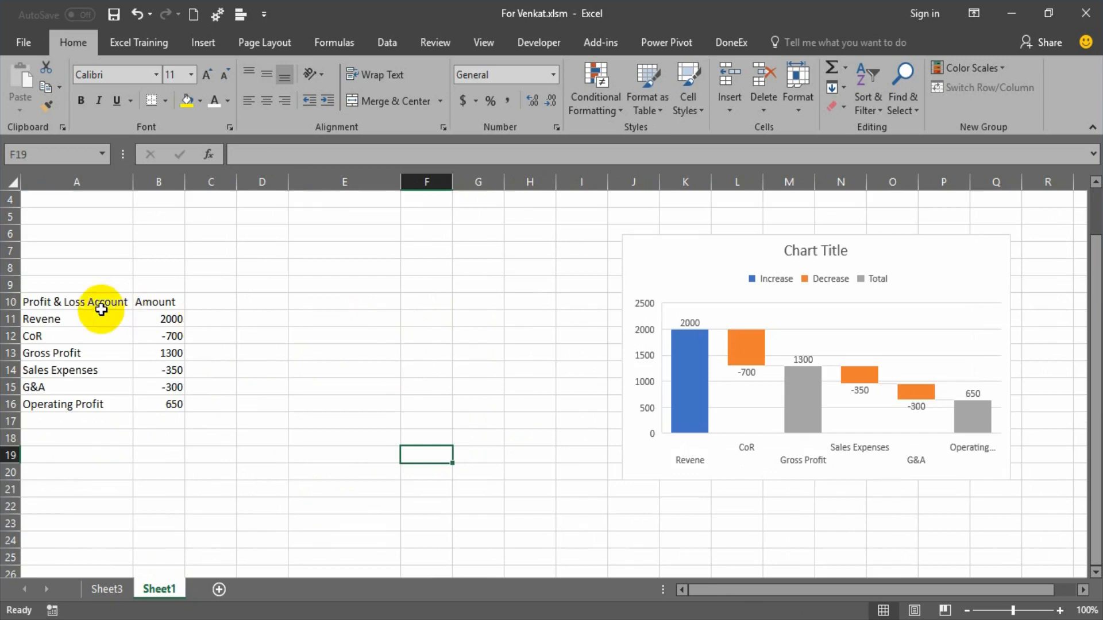
drag(100, 303, 179, 402)
key(ctrl+c)
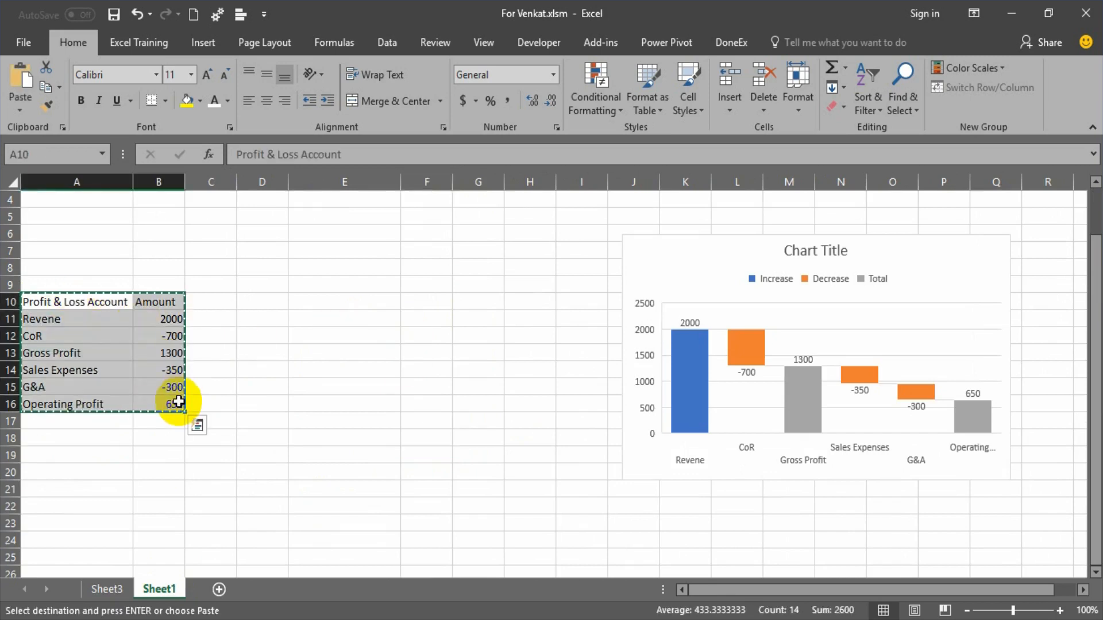
key(Right)
key(Right)
key(Right)
key(Right)
key(ctrl+v)
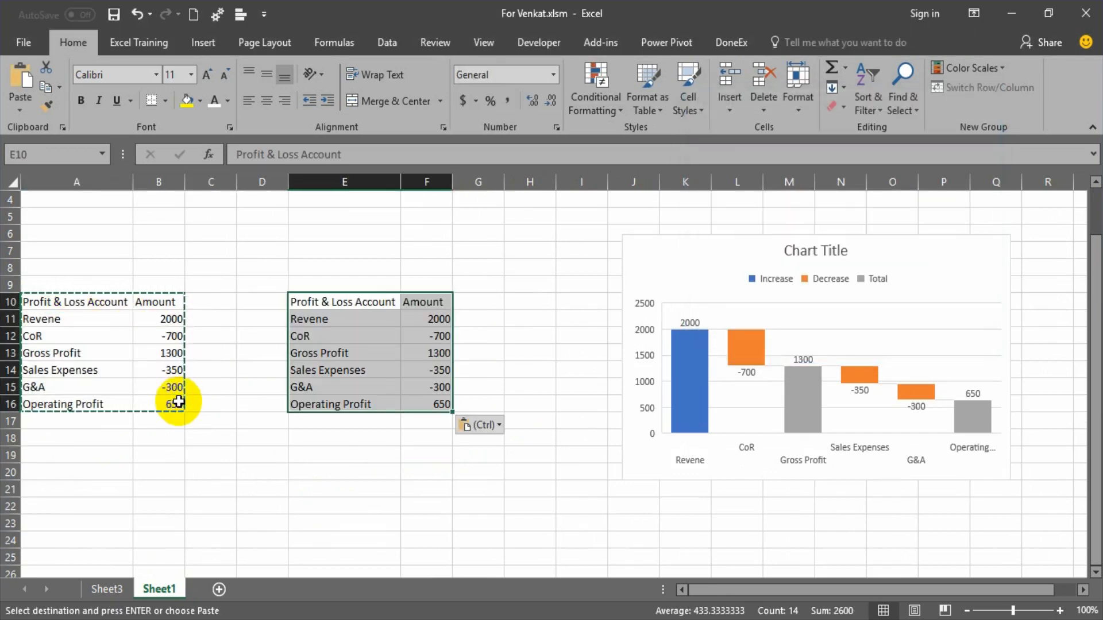
text(0)
key(Right)
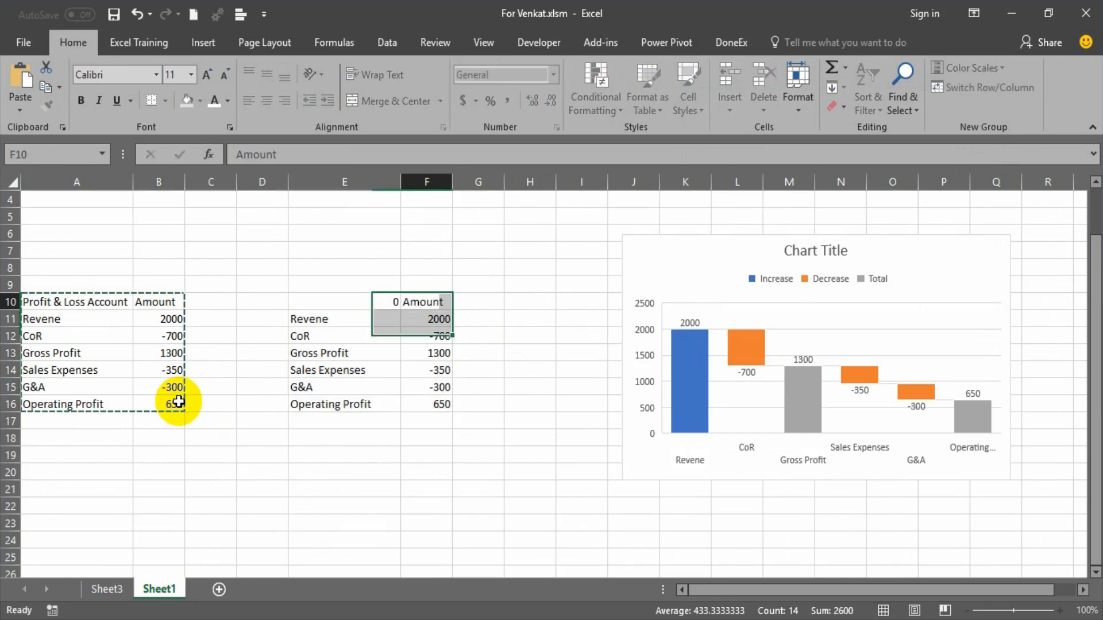
key(Left)
key(ctrl+z)
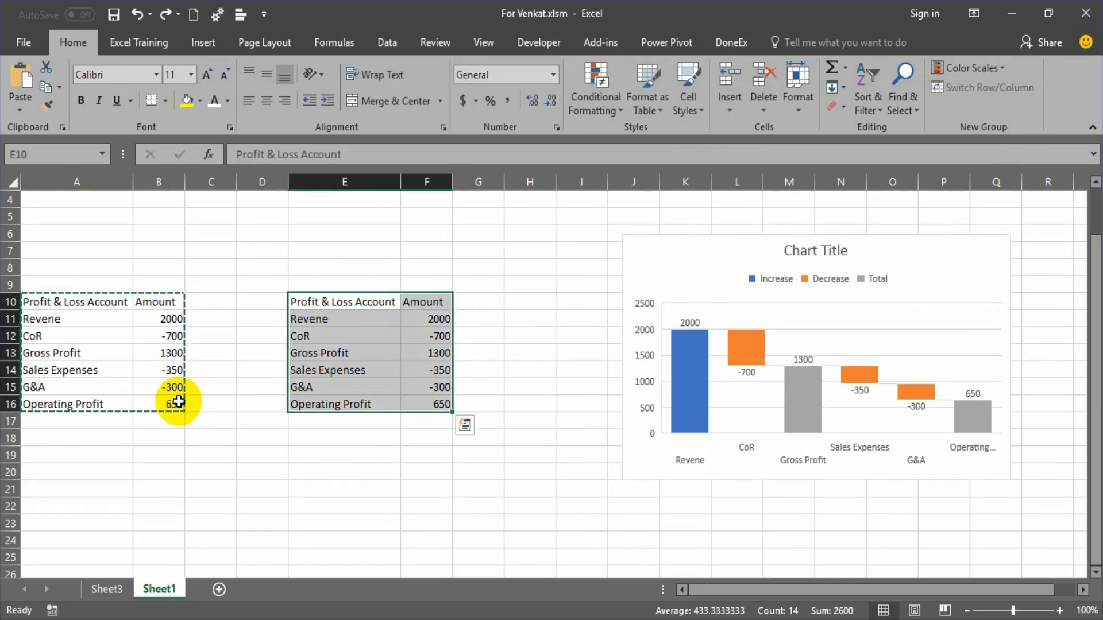
Enter =B12*-1 as the CoR amount in F12 of the copied table.
key(Down)
key(Right)
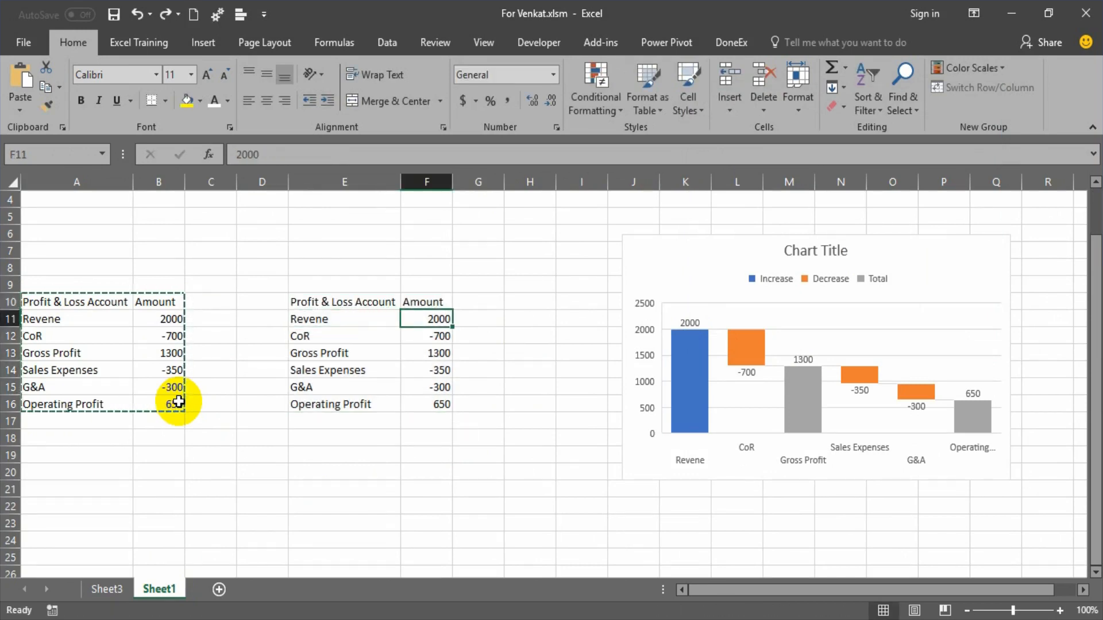
key(Down)
text(=)
key(Left)
key(Left)
key(Left)
key(Left)
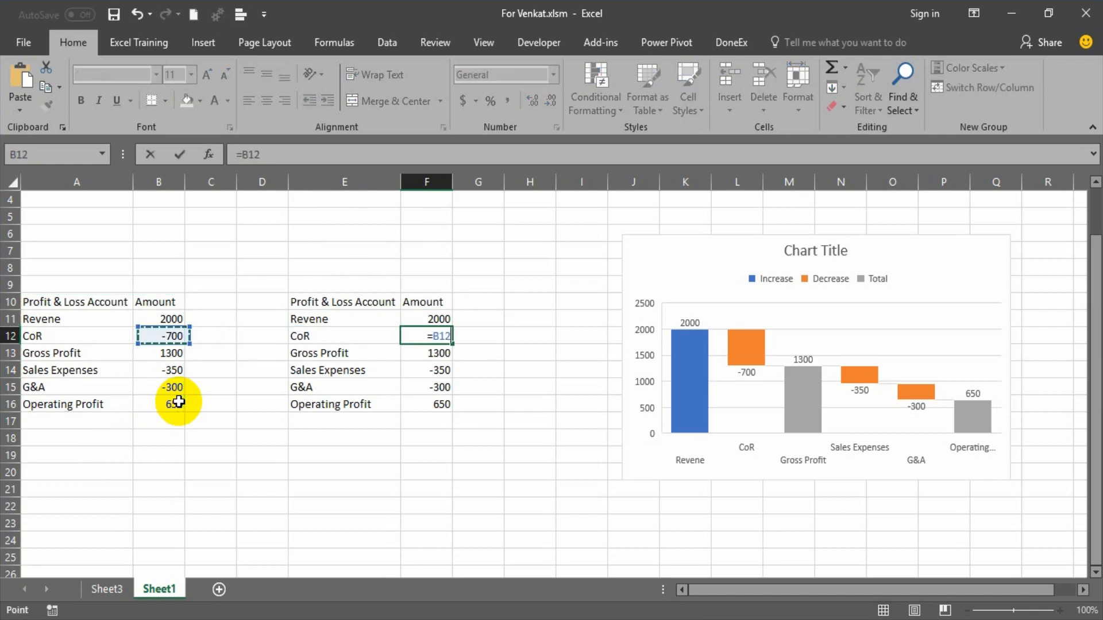
key(Return)
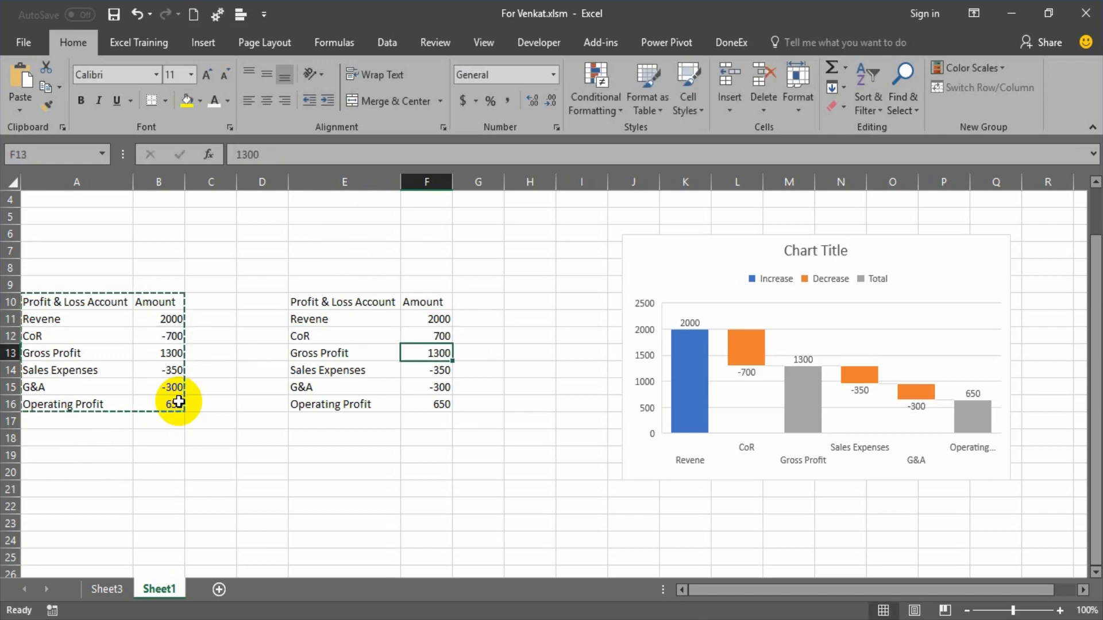
Copy the sign-reversing formula from F12 to the Sales Expenses and G&A amounts in F14 and F15.
key(Up)
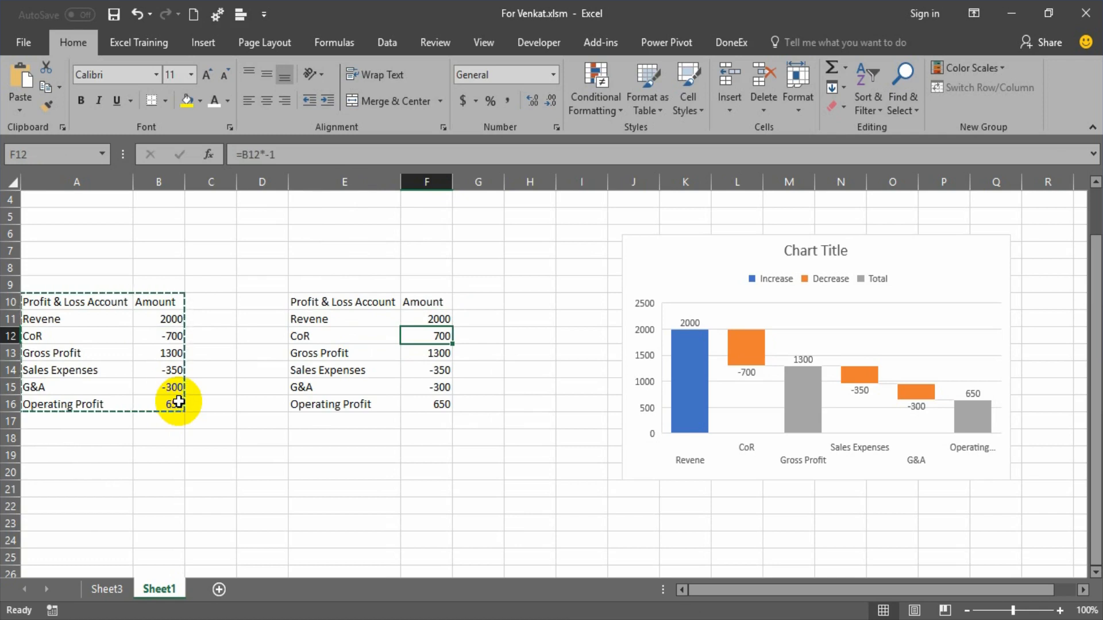
key(ctrl+c)
key(Down)
key(Down)
key(Return)
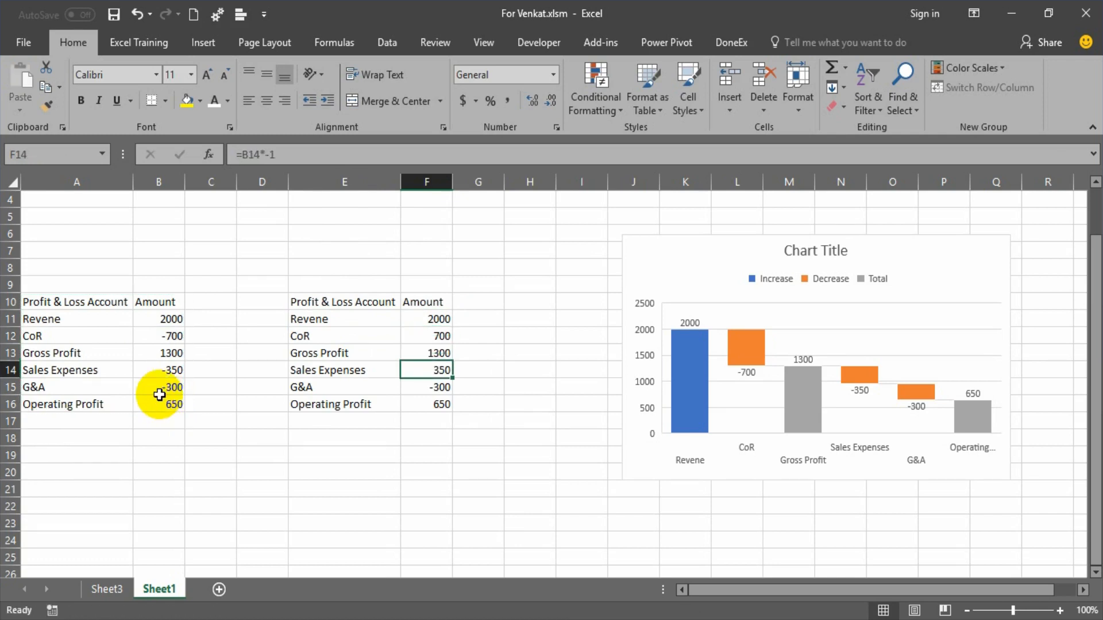
key(ctrl+c)
key(Down)
key(Return)
Enter =F11-F12 as the Gross Profit amount in F13 of the copied table.
key(Up)
key(Up)
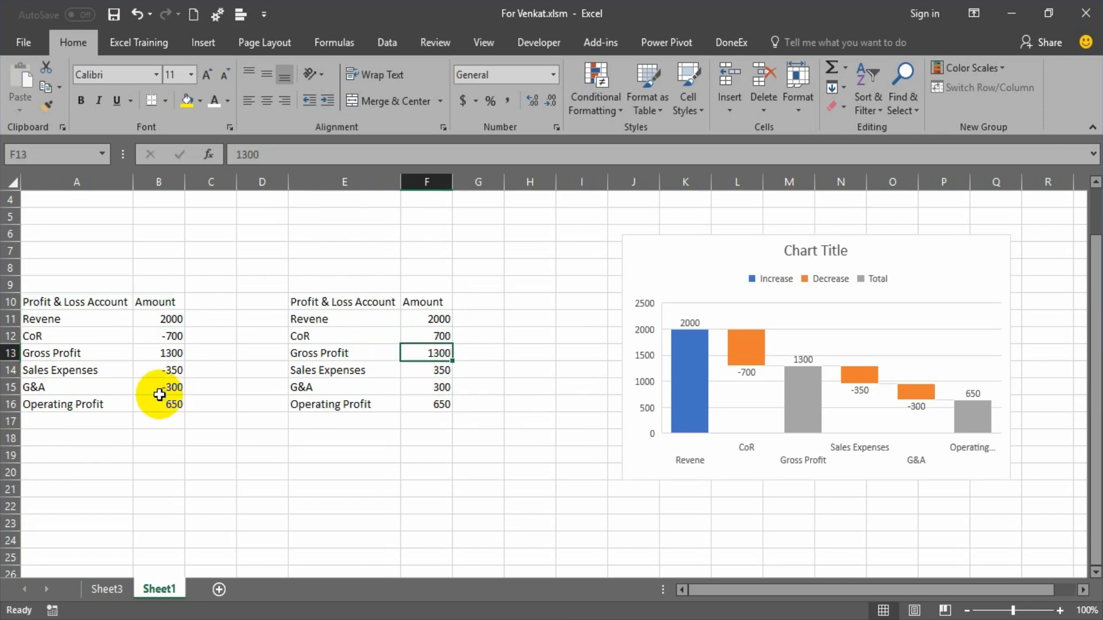
key(alt+equal)
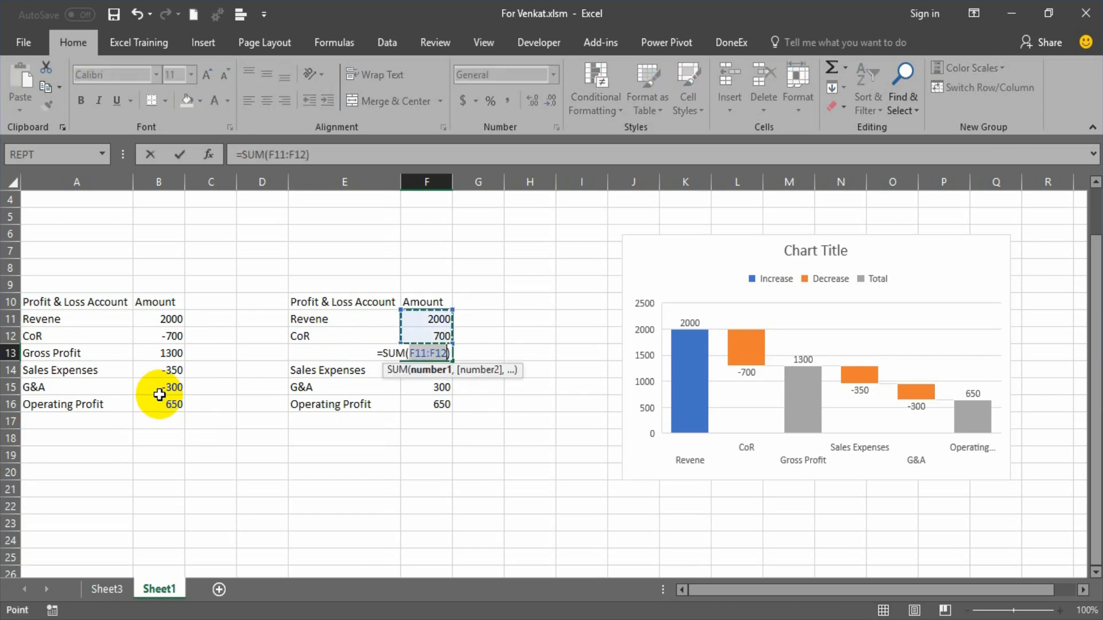
key(Escape)
text(=)
key(Up)
key(Up)
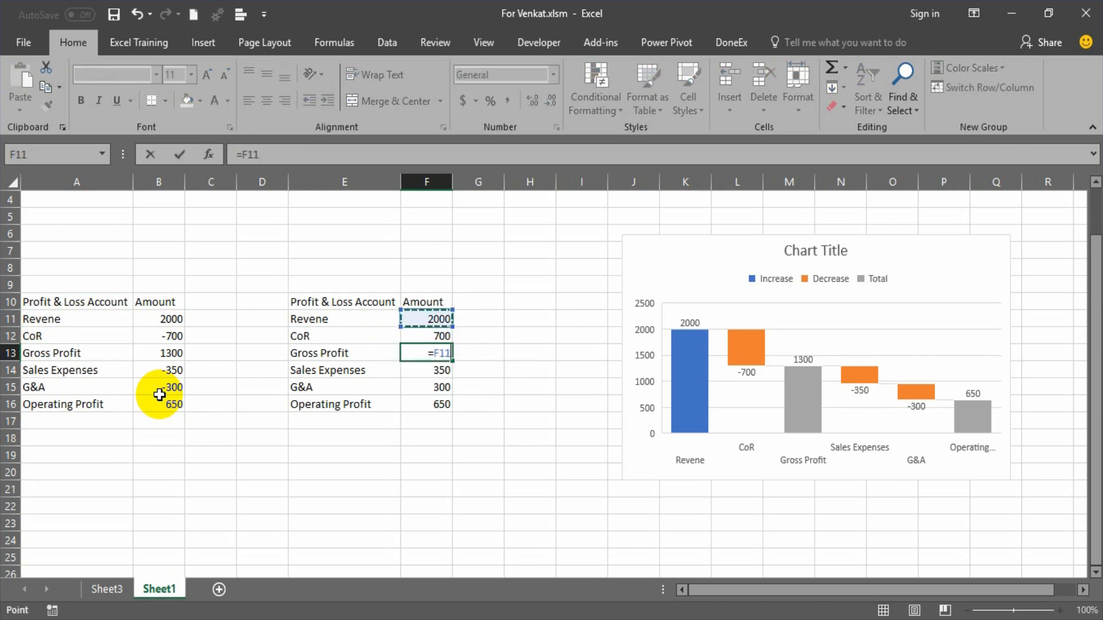
text(-)
key(Up)
key(Return)
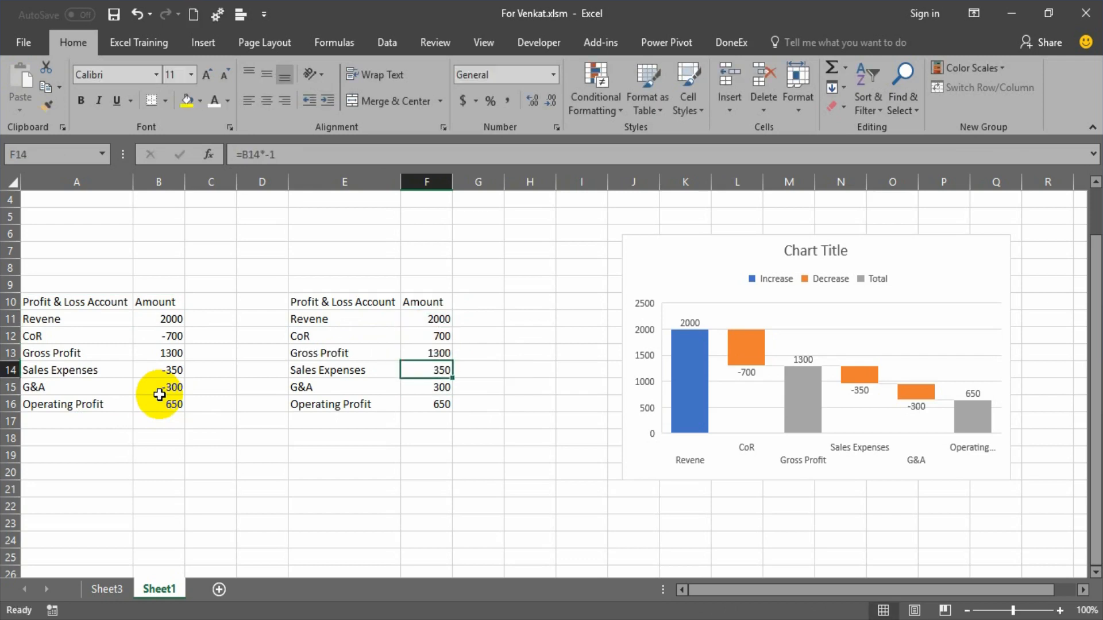
Enter =F13-F14-F15 as the Operating Profit amount in F16 of the copied table.
key(Down)
key(Down)
text(=)
key(Up)
key(Up)
key(Up)
key(Up)
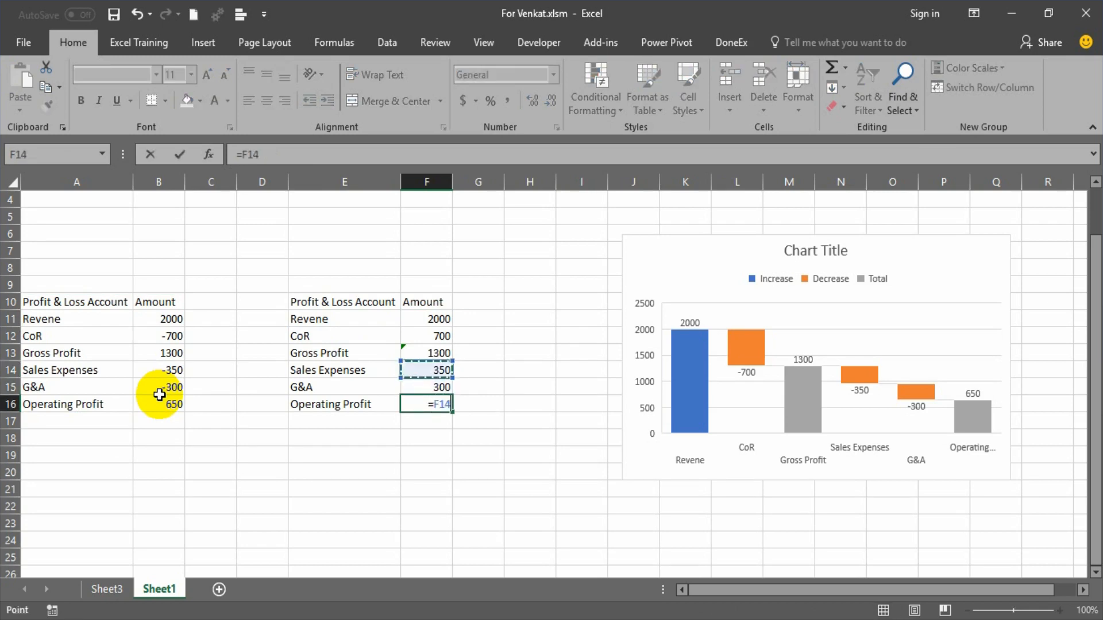
key(Down)
text(-)
key(Up)
key(Up)
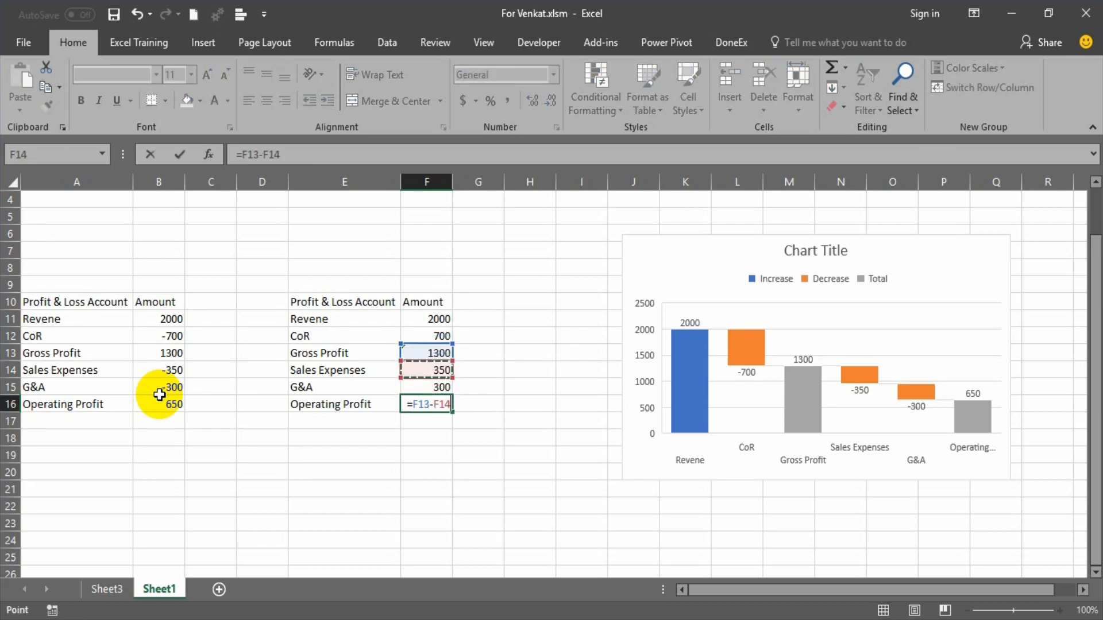
text(-)
key(Up)
key(Return)
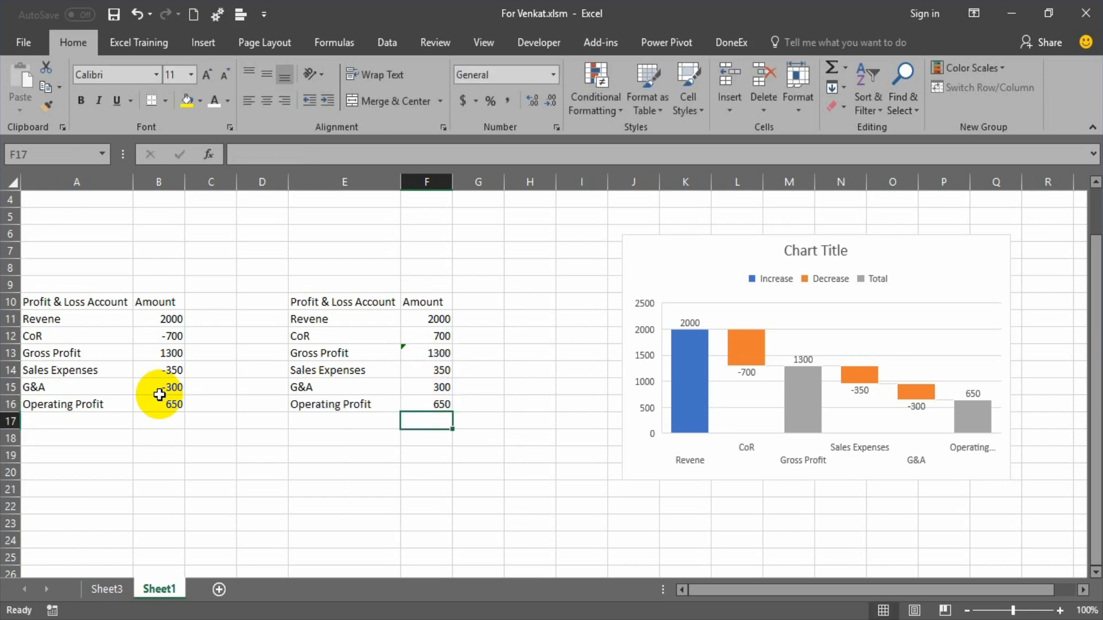
Add the column header "% to Rev" in G10, beside the Amount header of the copied table.
key(Up)
key(Up)
key(Up)
key(Up)
key(Up)
key(Up)
key(Up)
key(Right)
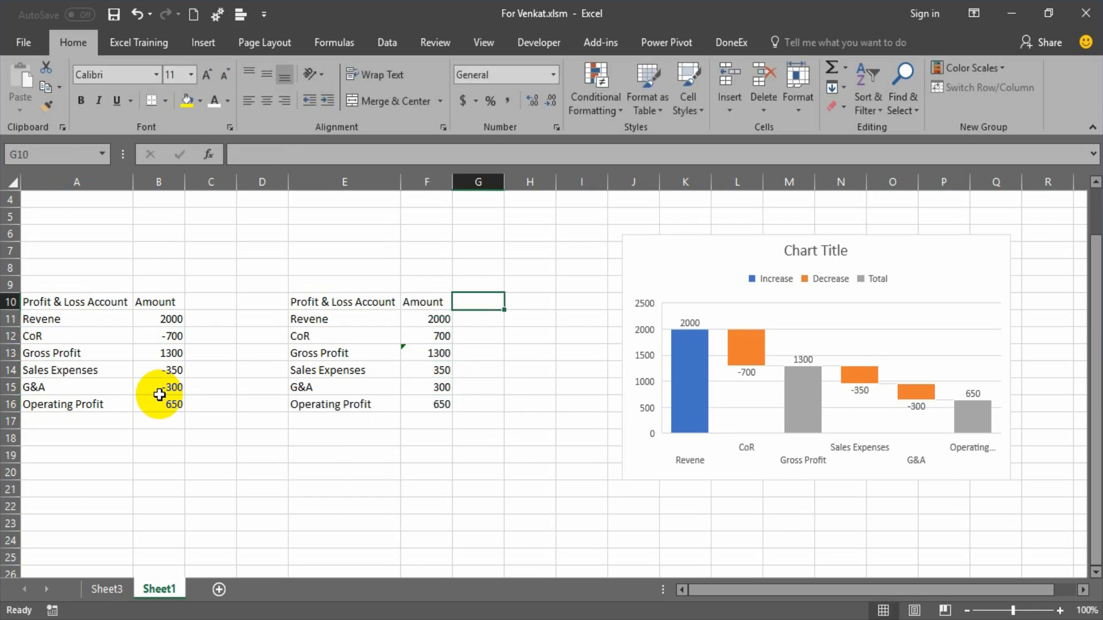
text(% to Reve)
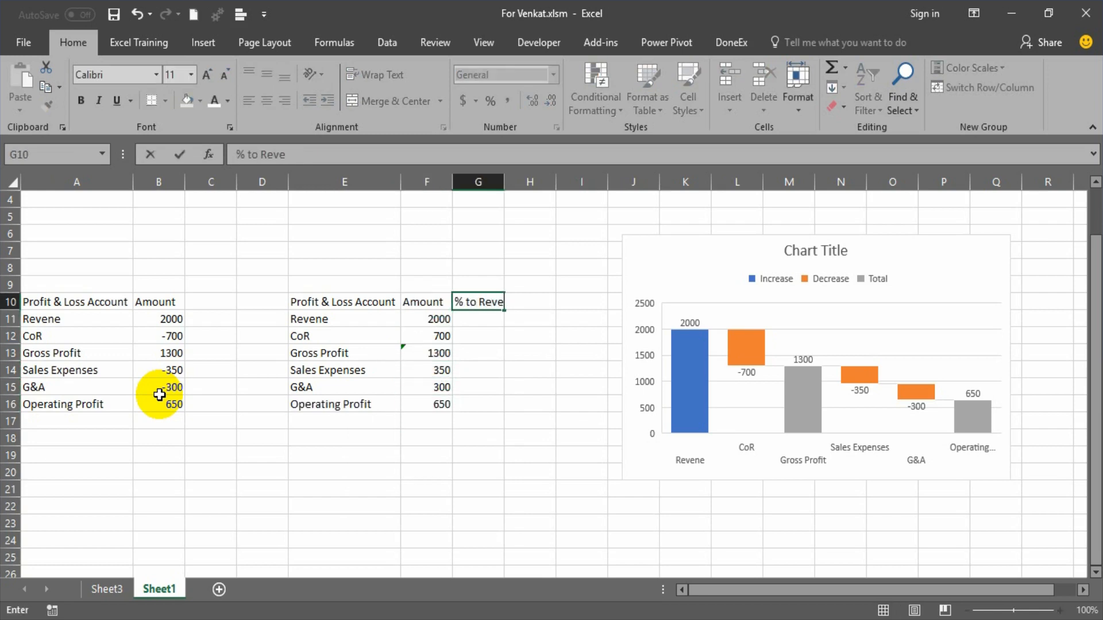
key(BackSpace)
key(Return)
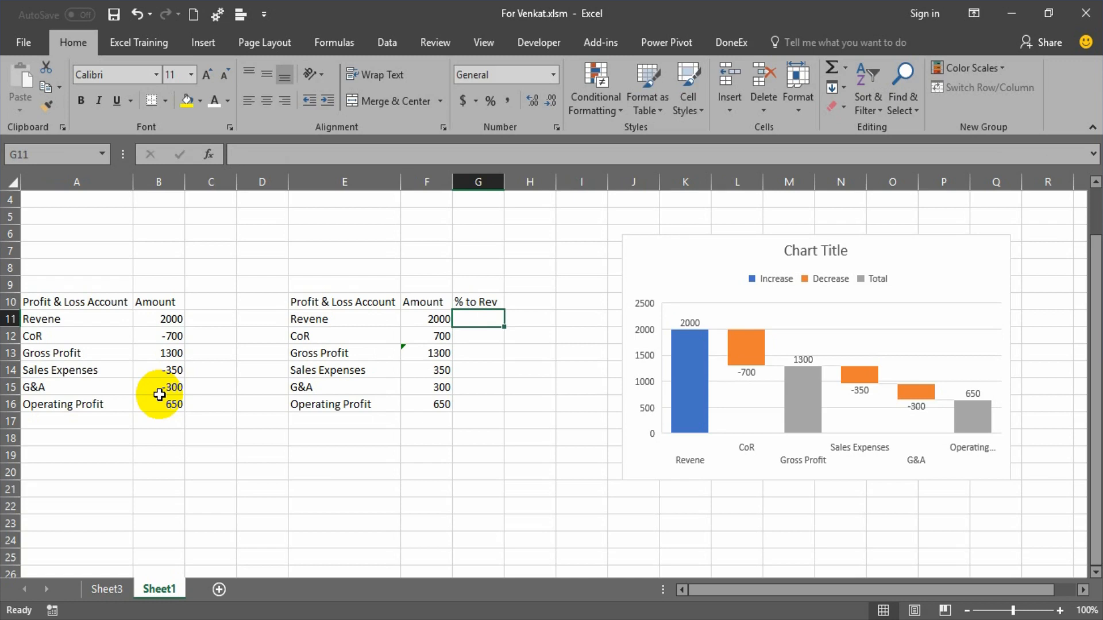
Enter =F12/$F$11 as the CoR percentage in G12.
key(Down)
text(=)
key(Left)
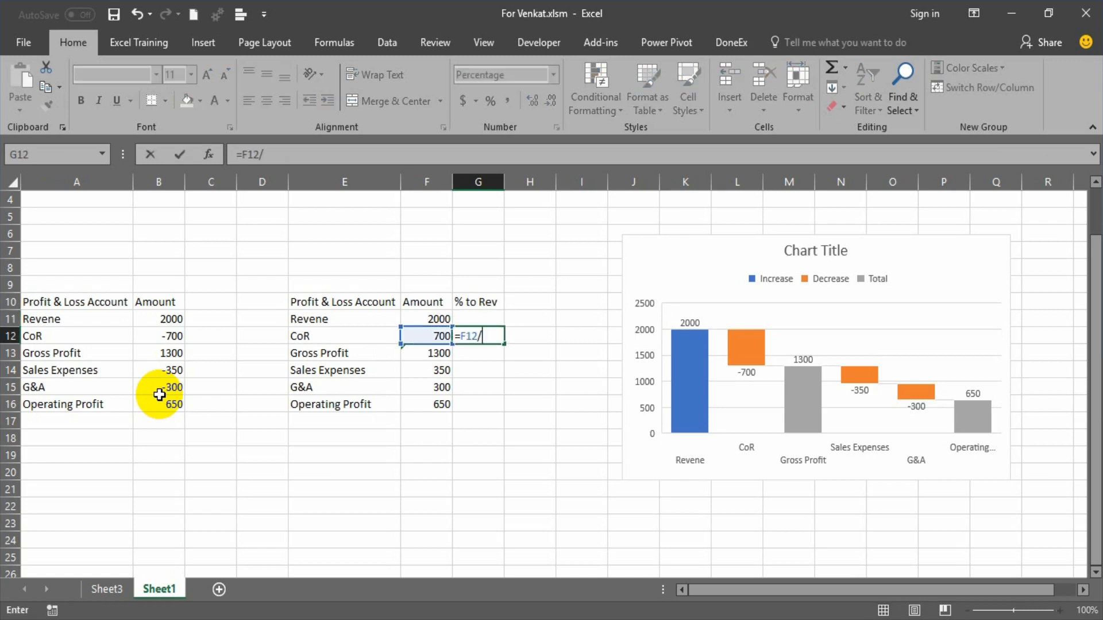
key(Left)
key(Up)
key(F4)
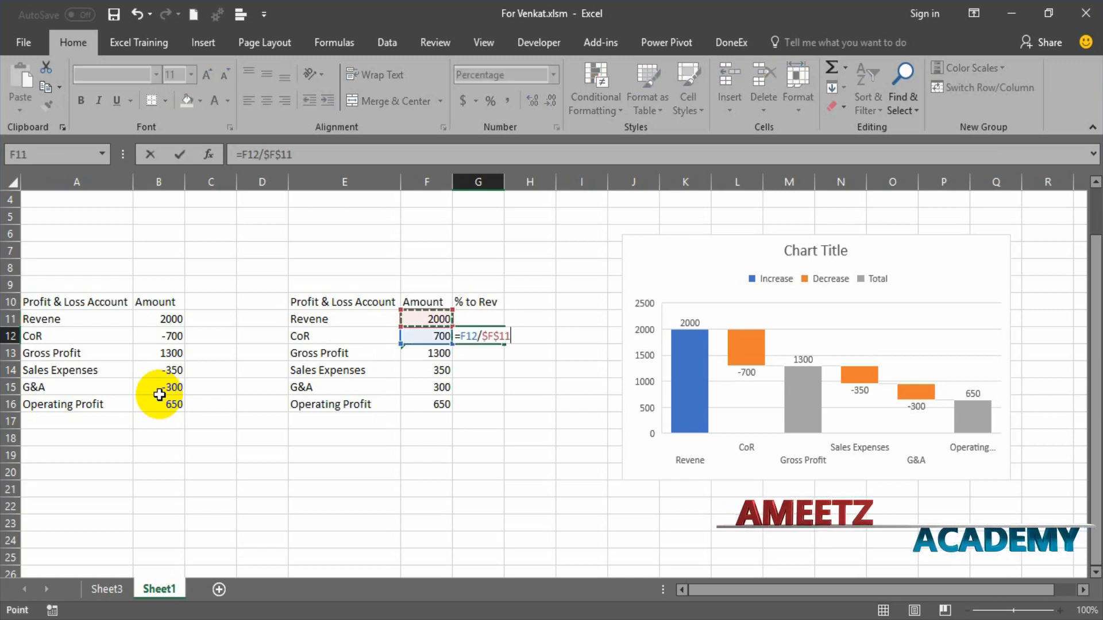
key(Return)
Copy the percentage formula from G12 down through G16.
key(Up)
key(ctrl+c)
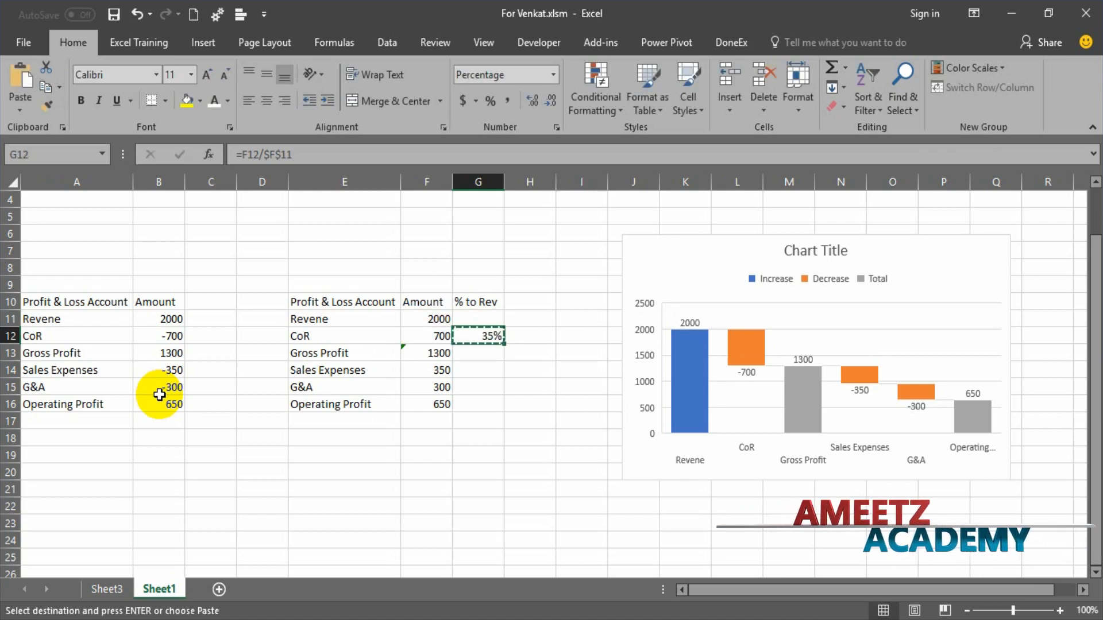
key(shift+Down)
key(shift+Down)
key(shift+Down)
key(shift+Down)
key(Return)
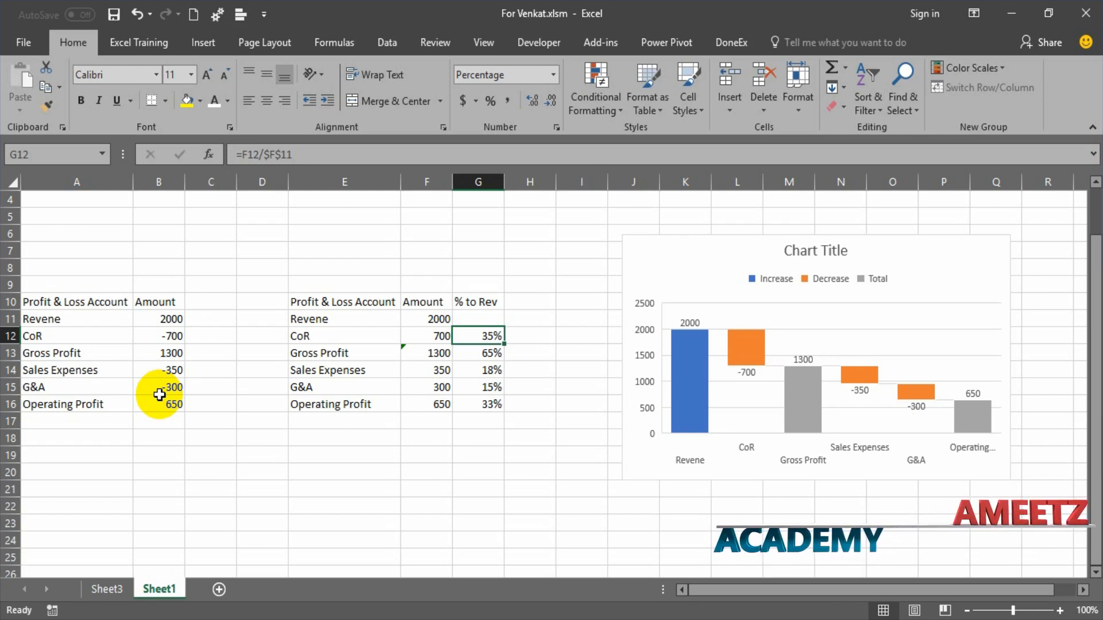
Create a formula-based conditional formatting rule for G12:G16 with the condition =B12<0.
drag(148, 335, 155, 378)
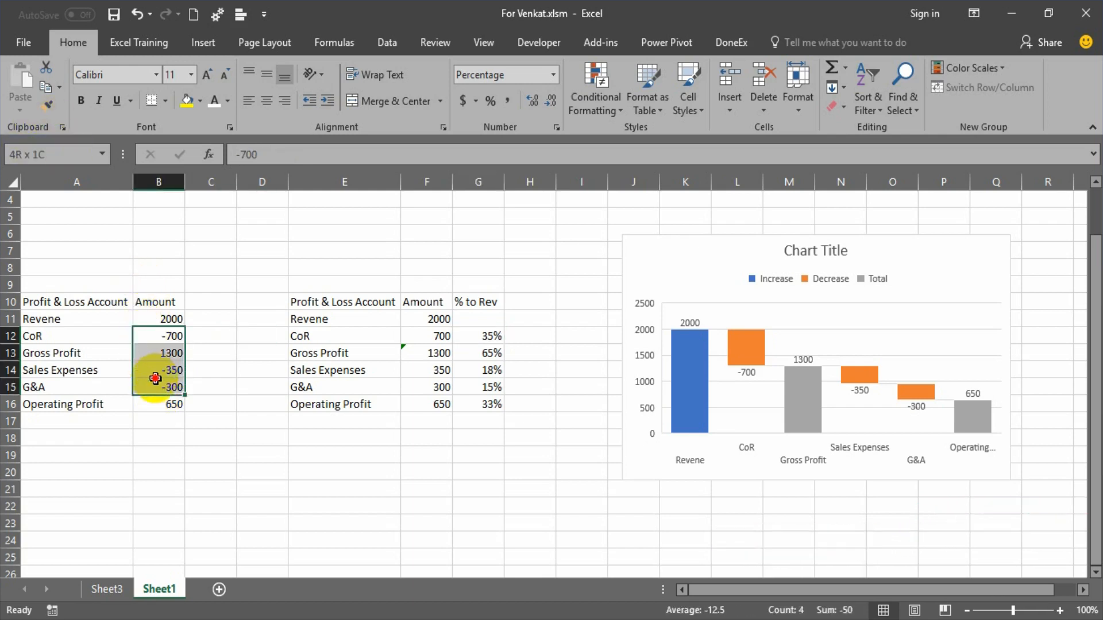
drag(493, 335, 498, 405)
click(603, 117)
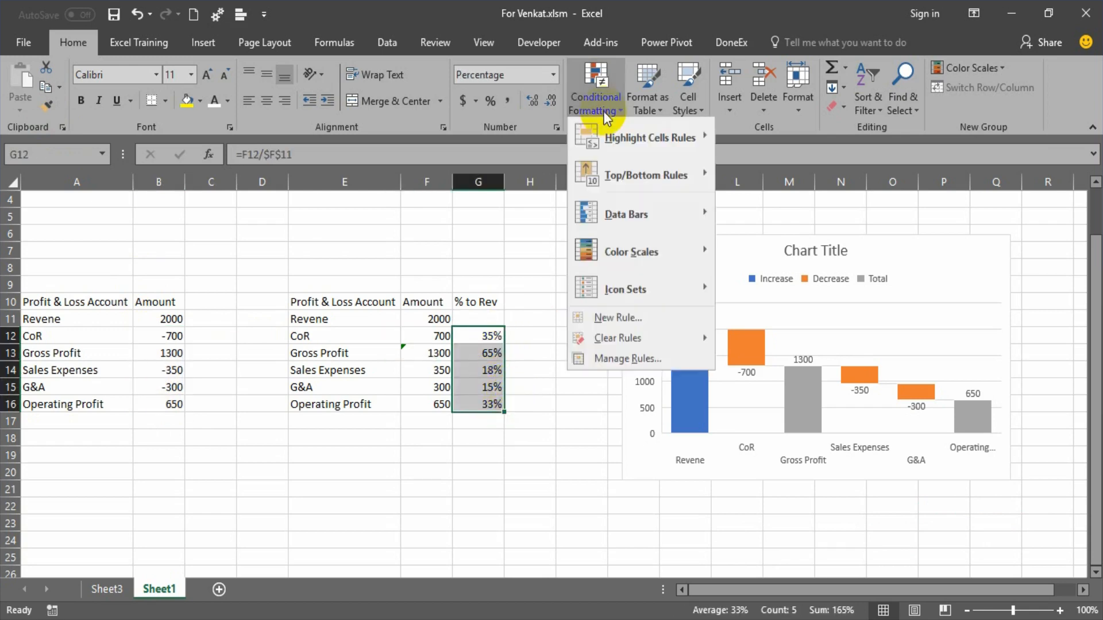
click(639, 365)
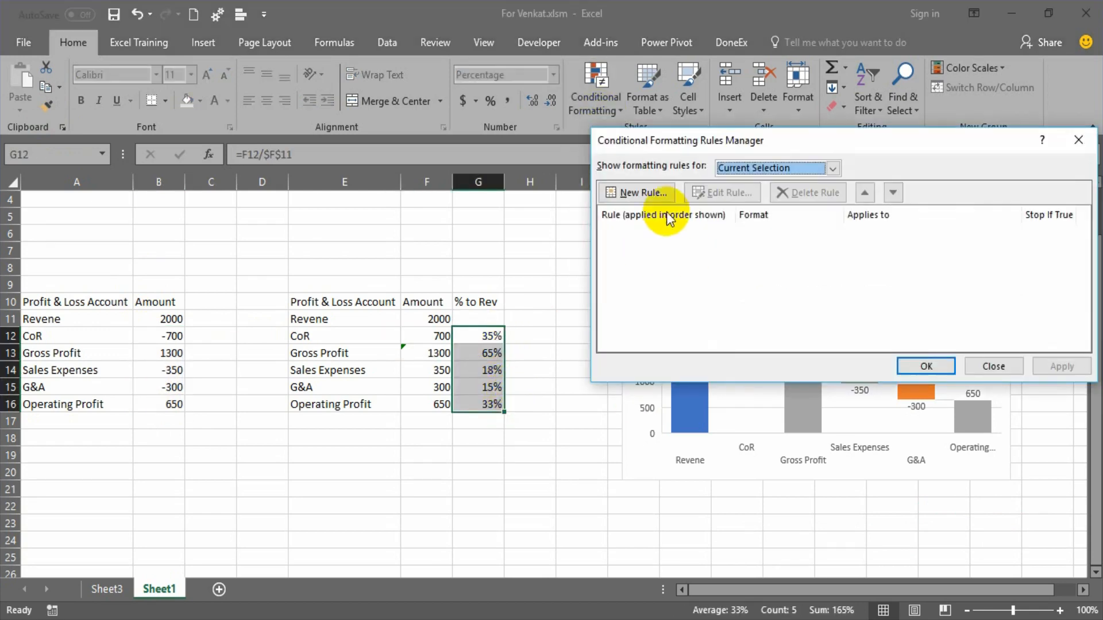
click(644, 193)
click(689, 217)
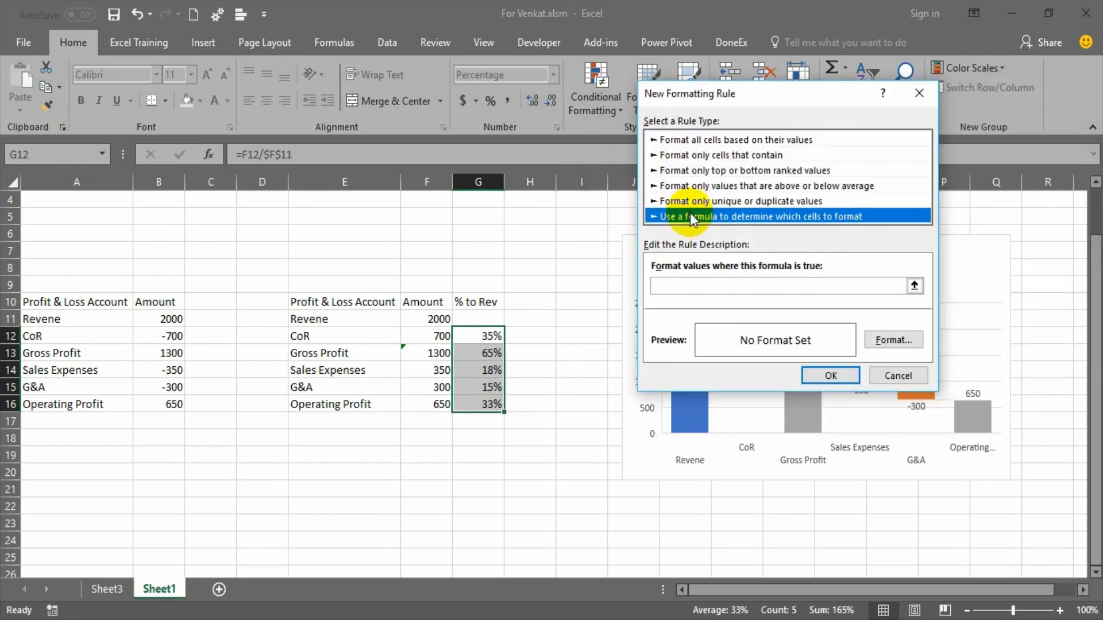
click(678, 287)
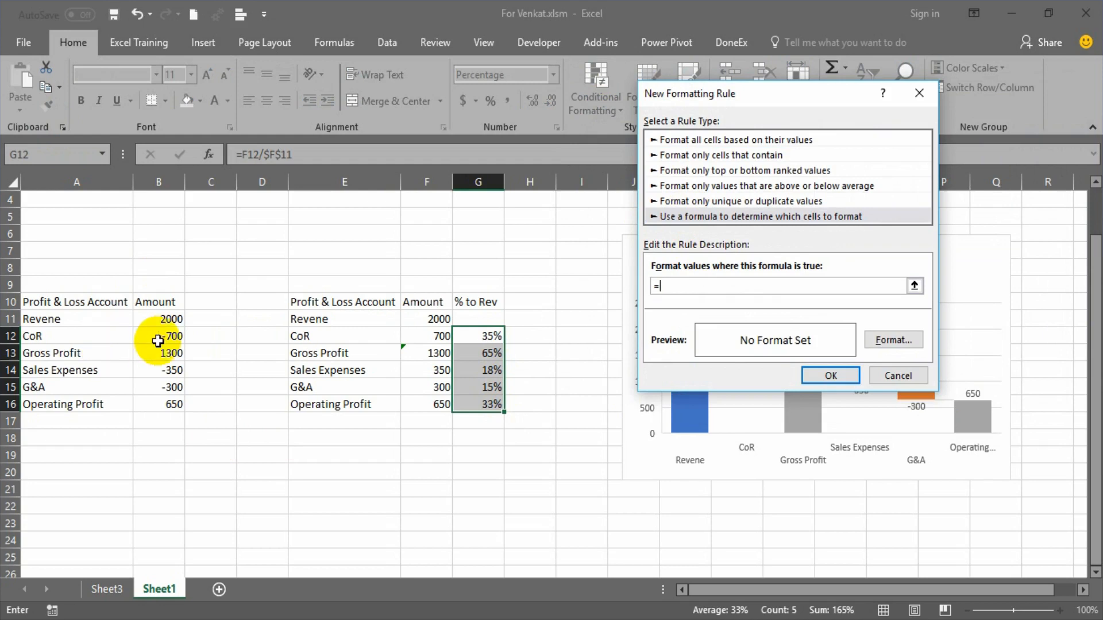
text(=b)
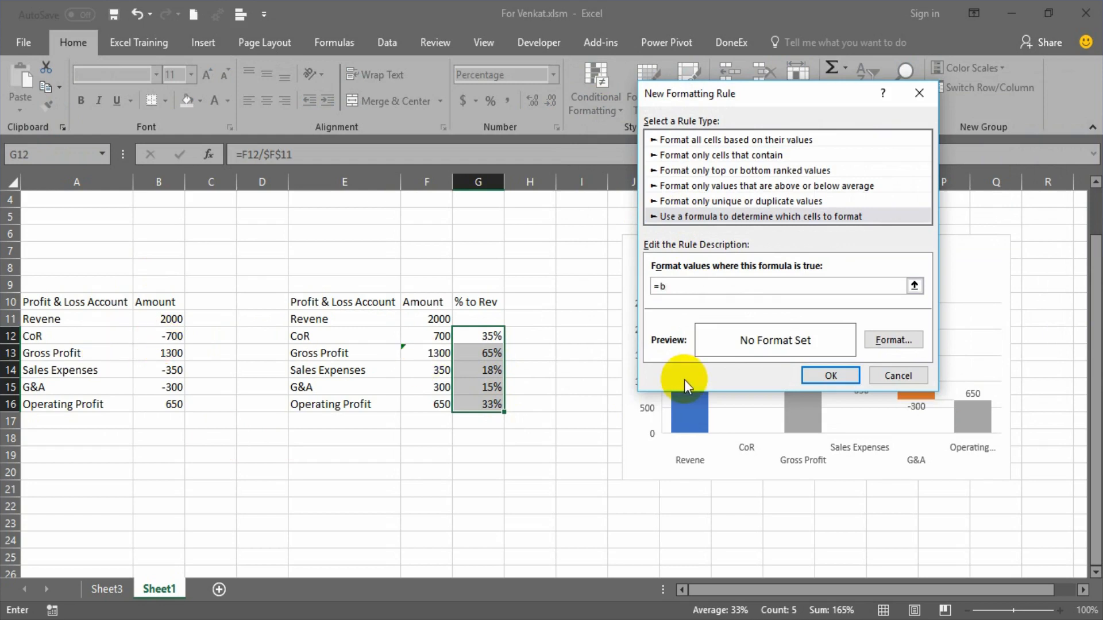
text(2<0)
click(665, 286)
text(1)
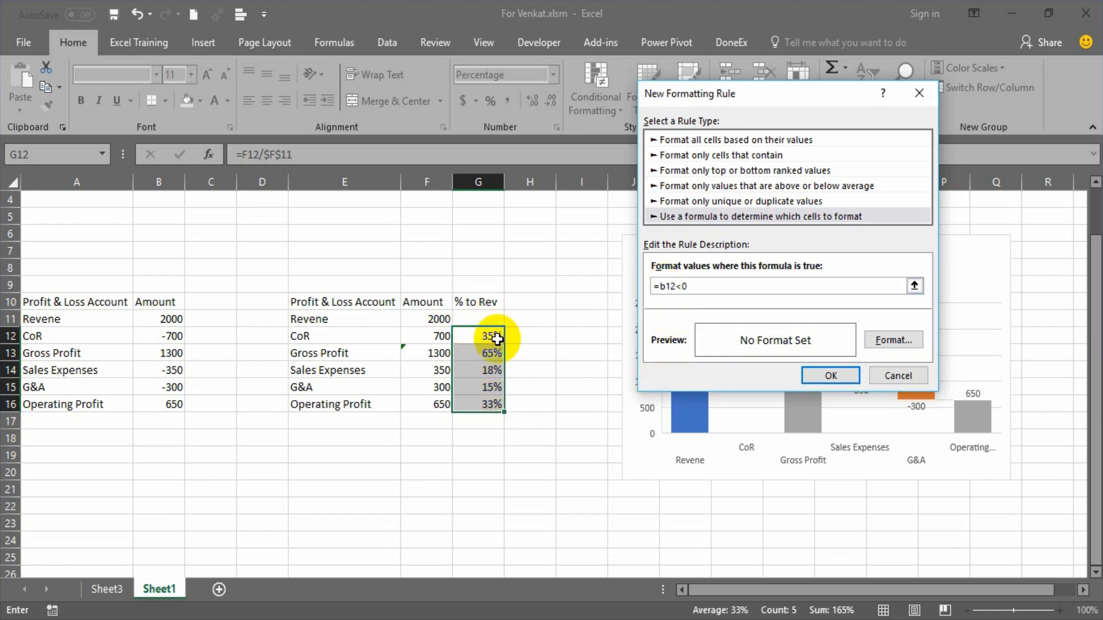
Give the conditional formatting rule an orange fill and apply it to G12:G16.
click(893, 341)
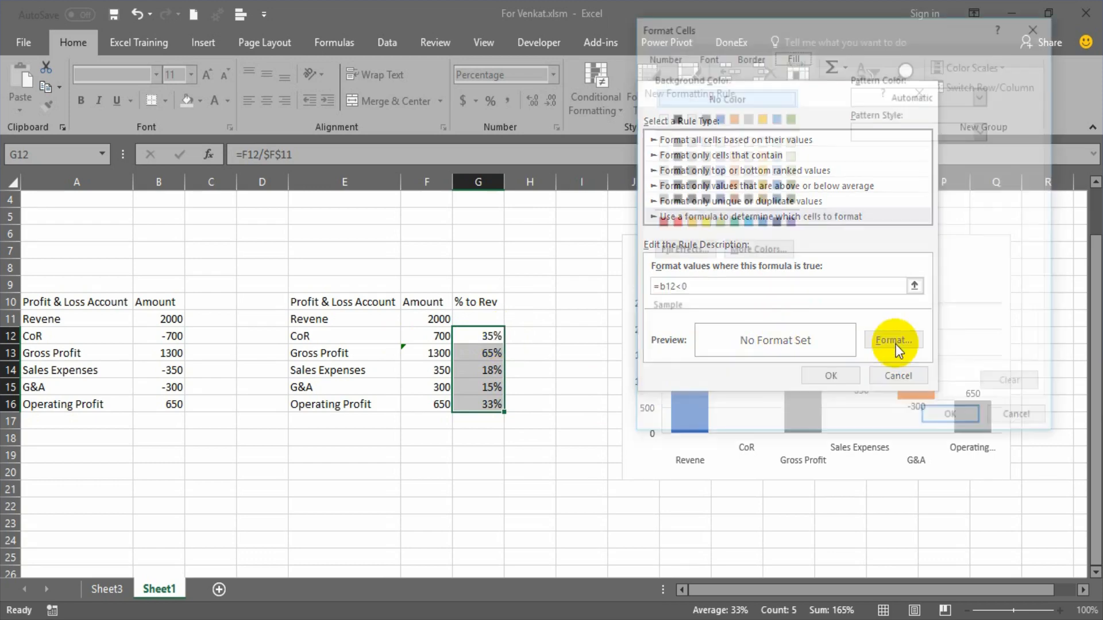
click(687, 222)
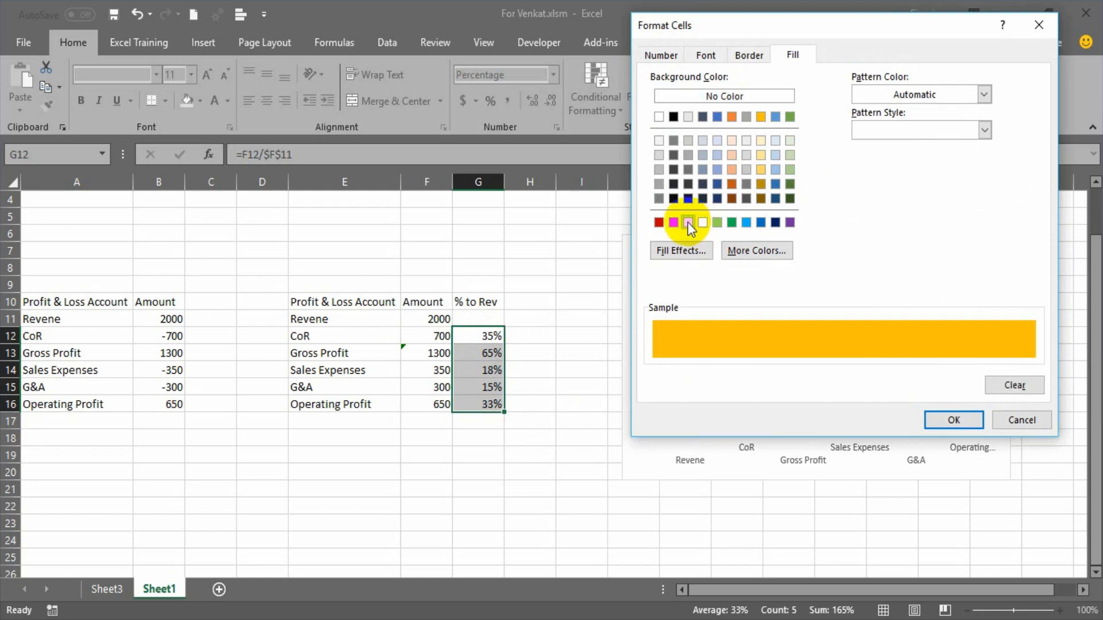
click(953, 420)
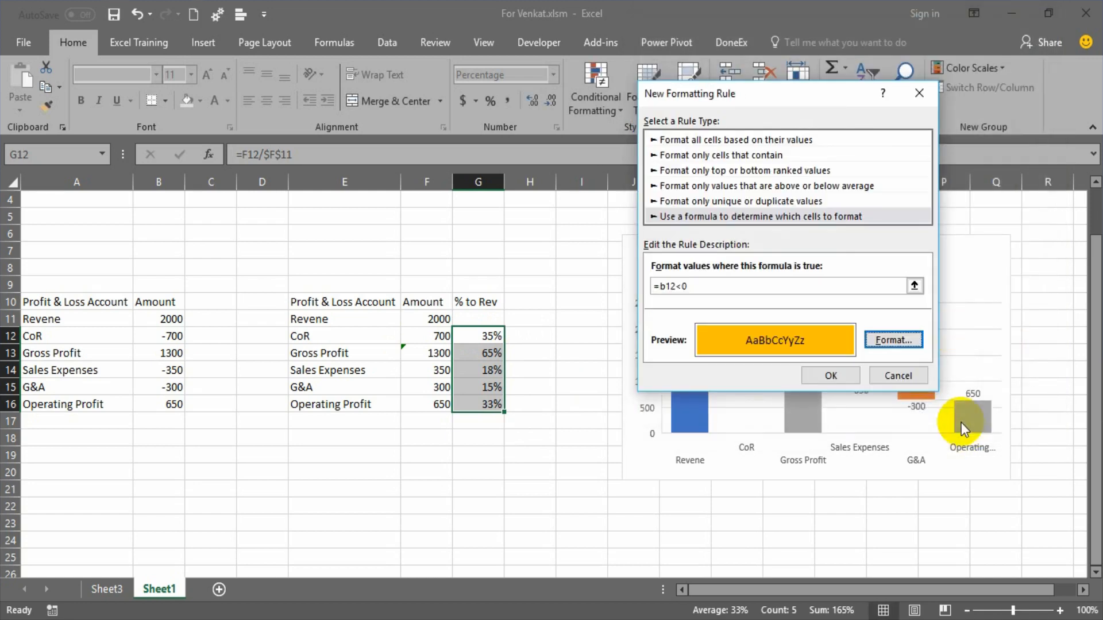
click(844, 373)
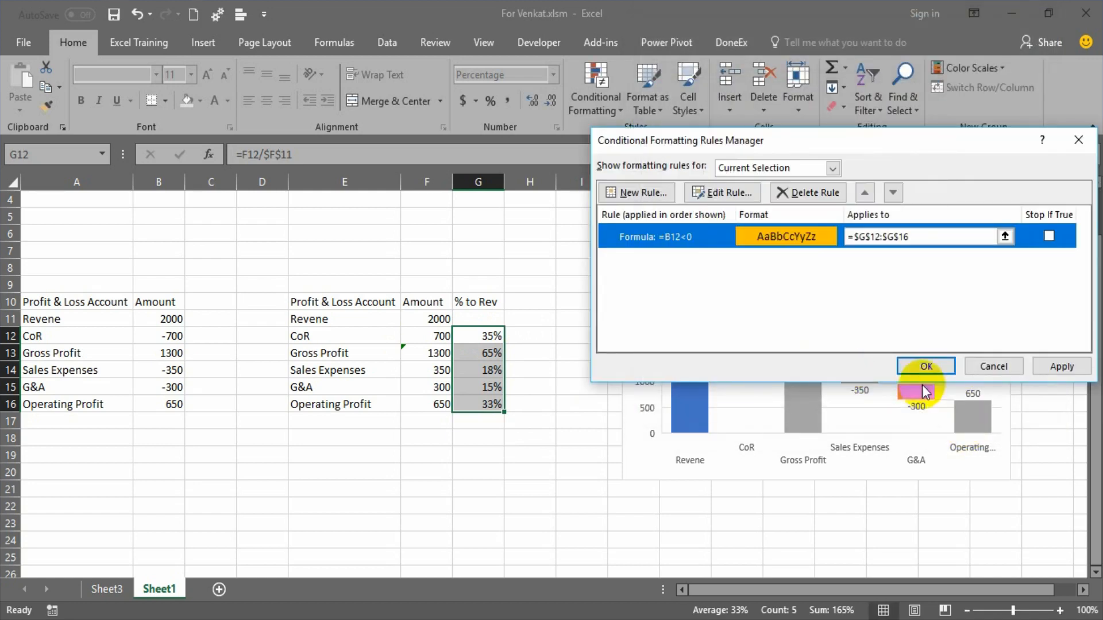
click(1046, 362)
click(948, 369)
click(519, 411)
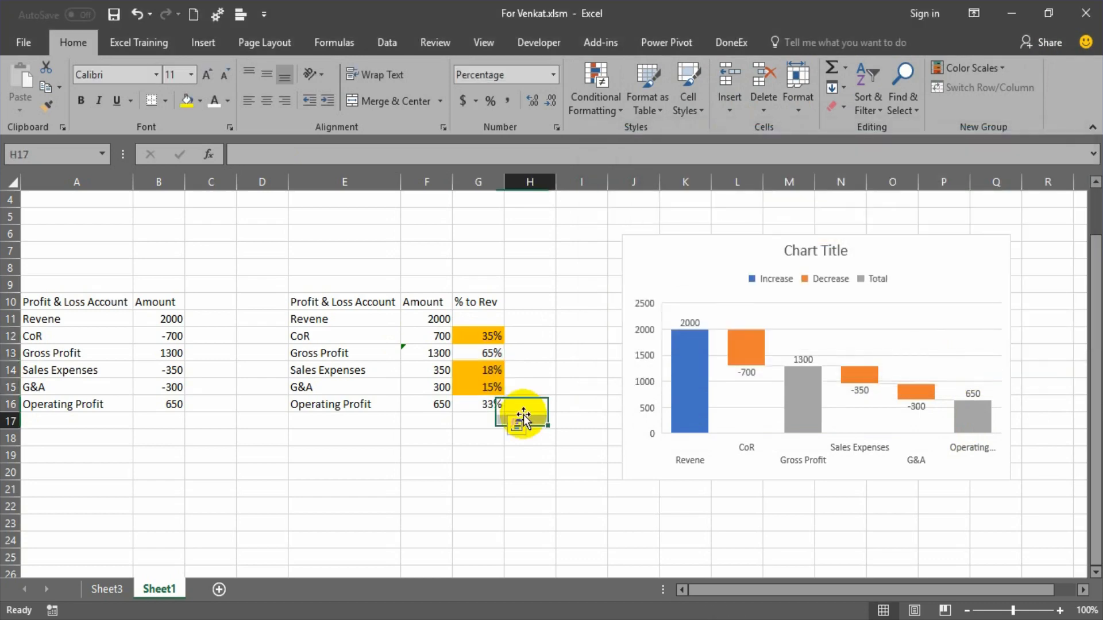
Test the conditional formatting by entering 700 as the CoR amount in B12, and undo the entry.
click(174, 342)
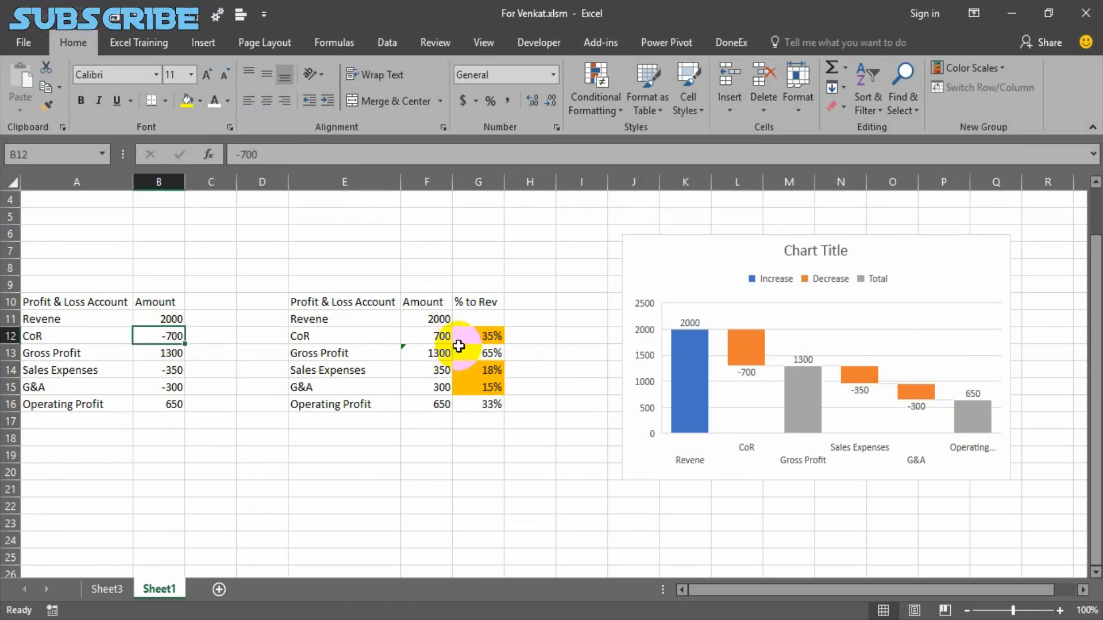
click(462, 338)
click(179, 338)
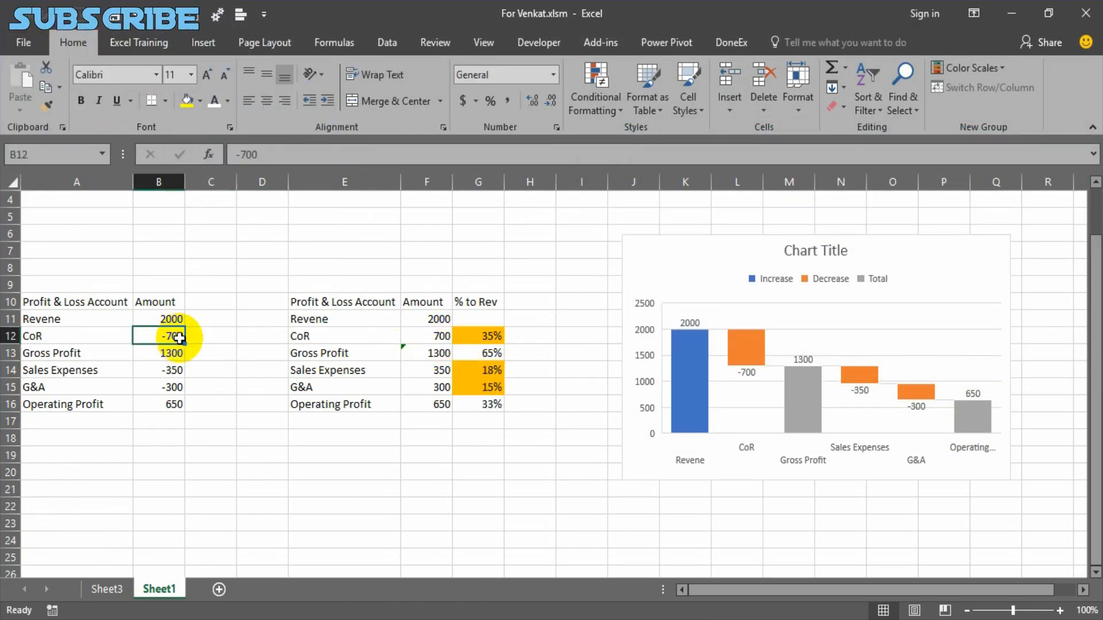
text(700)
key(Return)
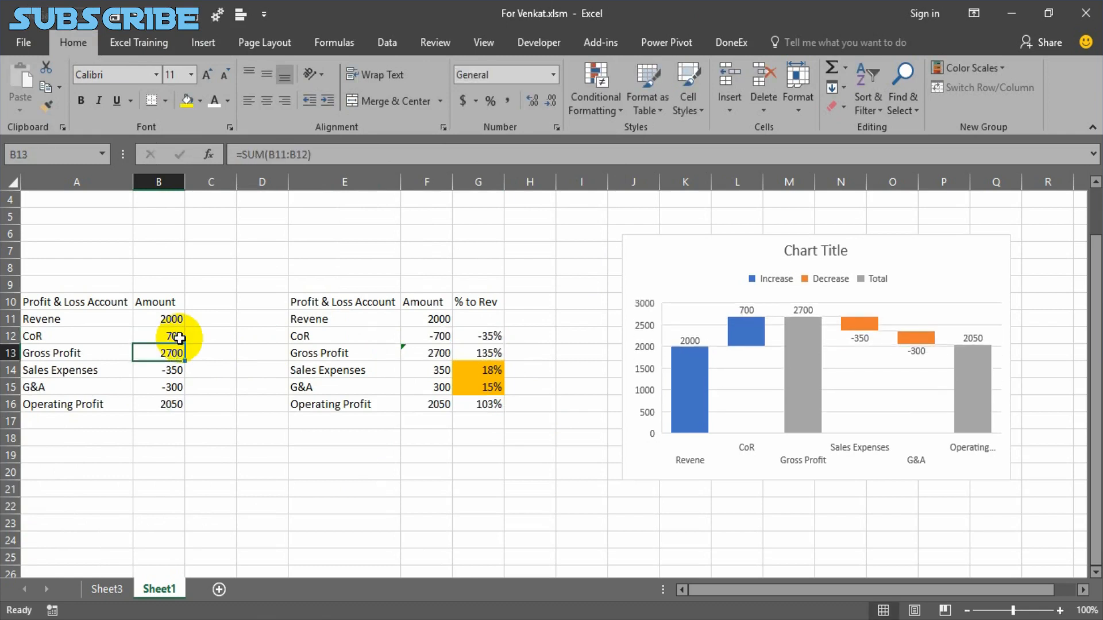
key(ctrl+z)
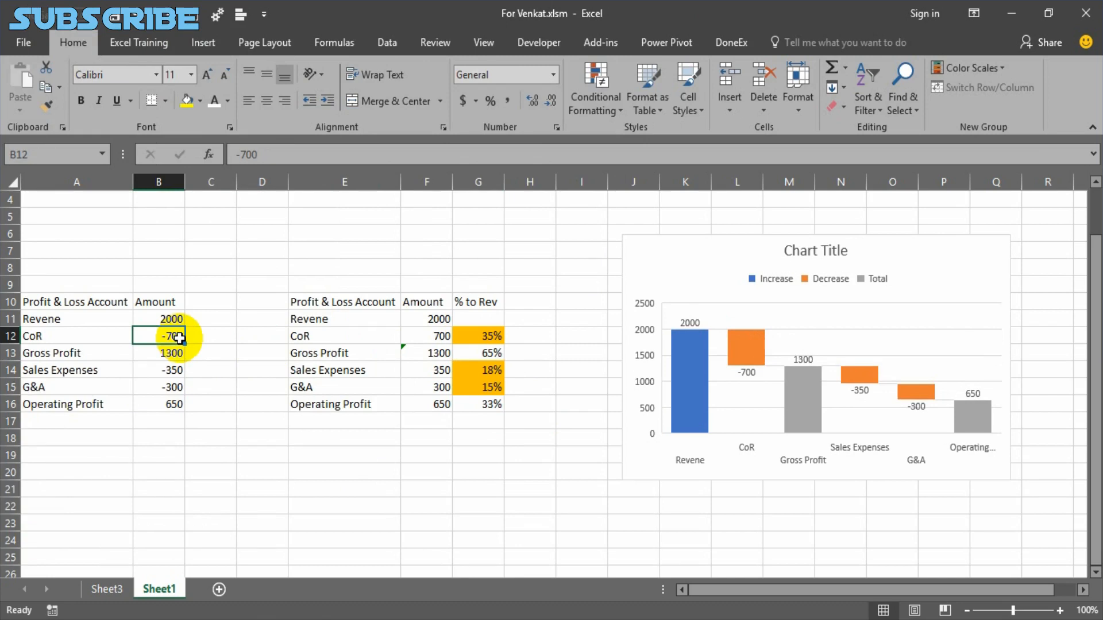
Compare the copied table with the CoR and Sales cells F1:G2 and the Profit & Loss table on Sheet3.
drag(310, 300, 468, 390)
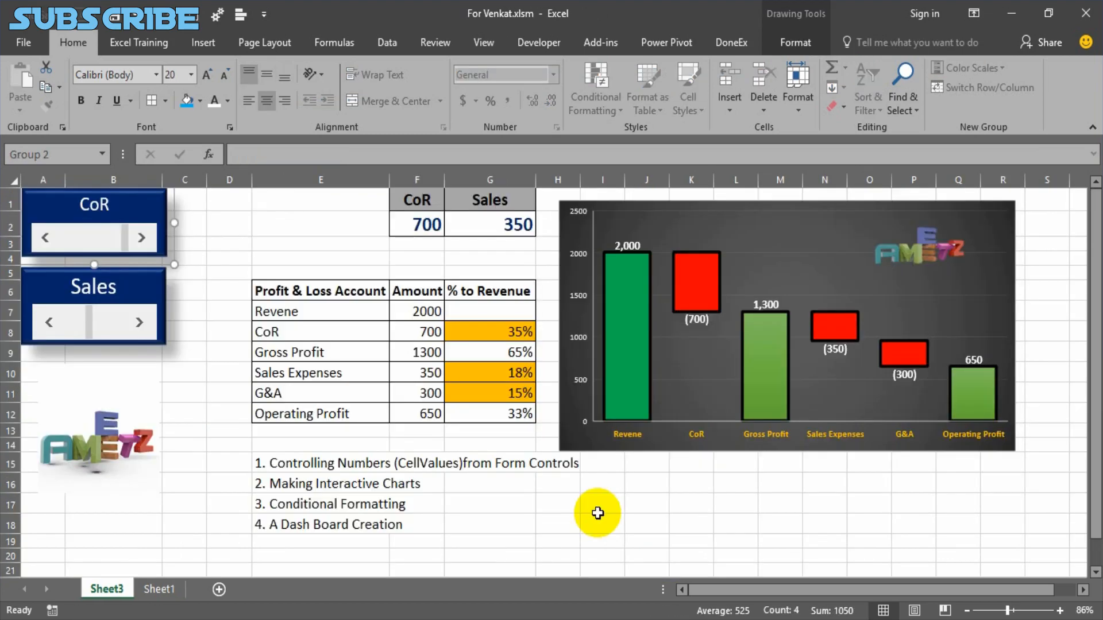
click(597, 513)
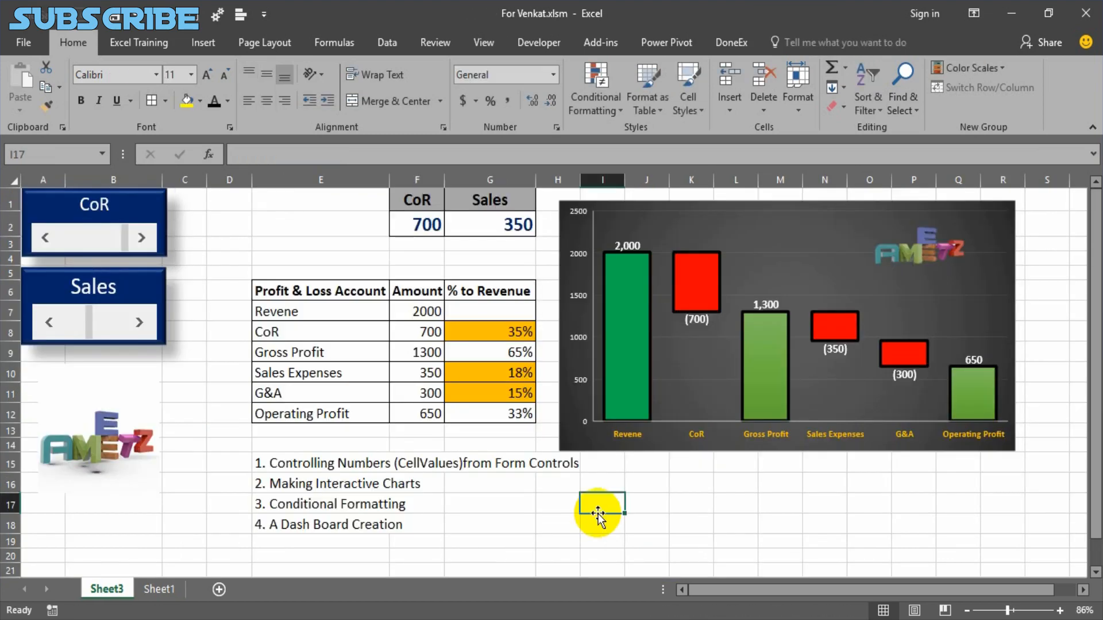
click(424, 224)
click(414, 200)
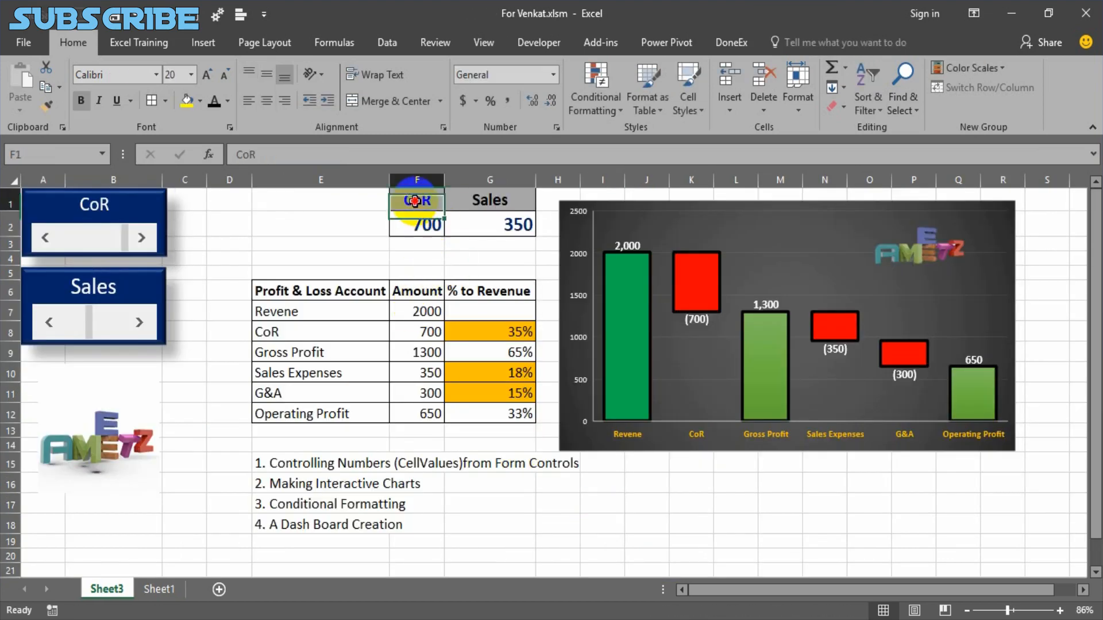
click(492, 204)
click(500, 223)
click(322, 290)
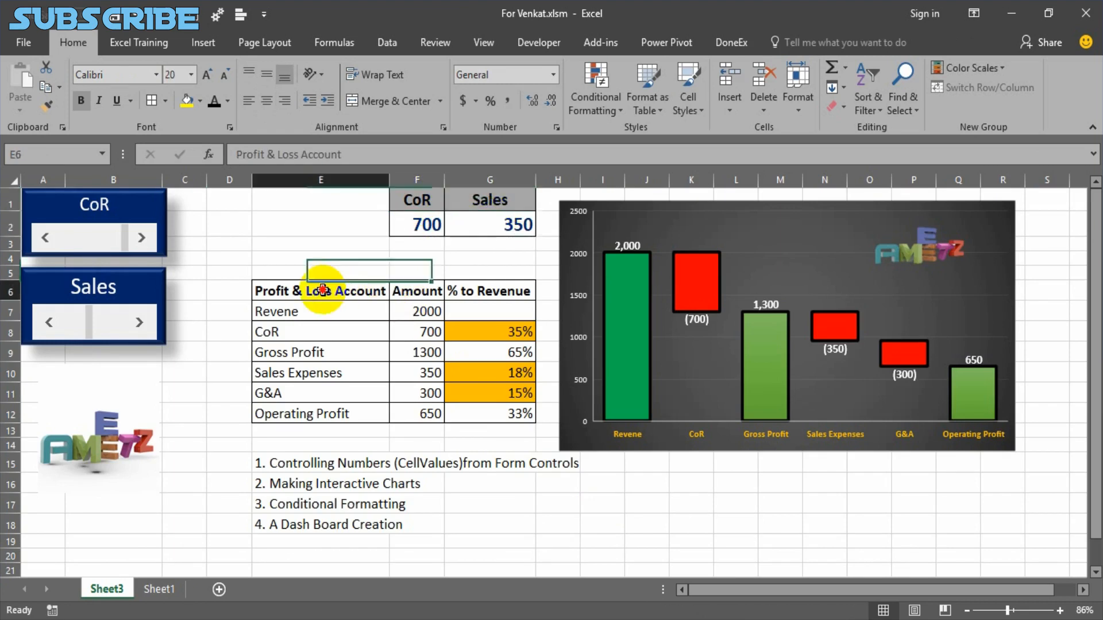
Review the Profit & Loss table E6:G12 and the CoR scroll bar group on Sheet3.
drag(322, 290, 486, 412)
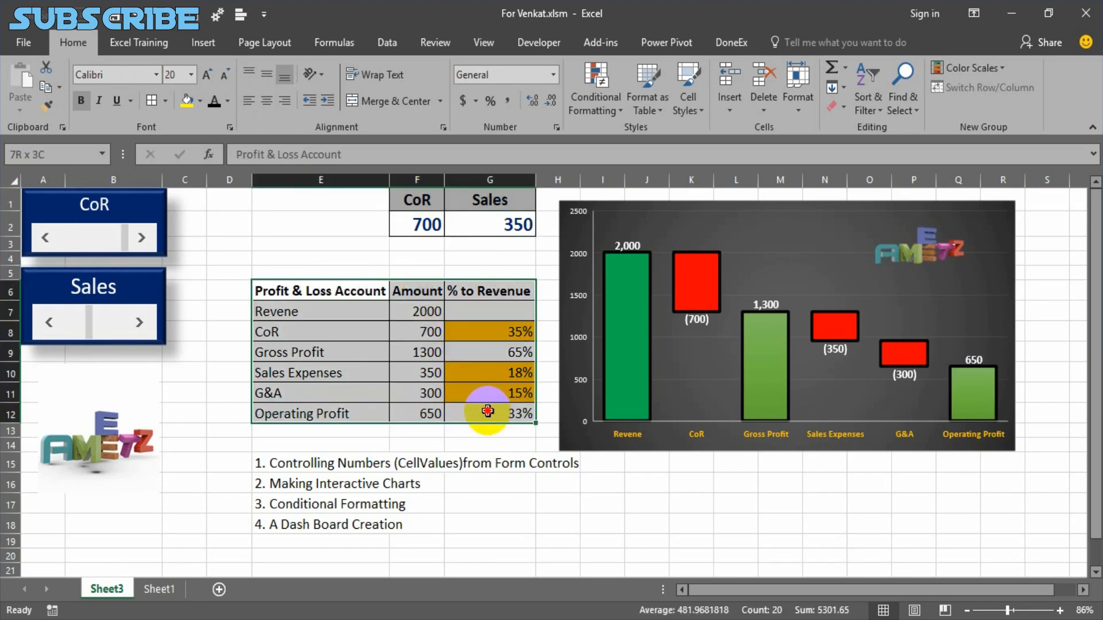
click(511, 488)
click(144, 217)
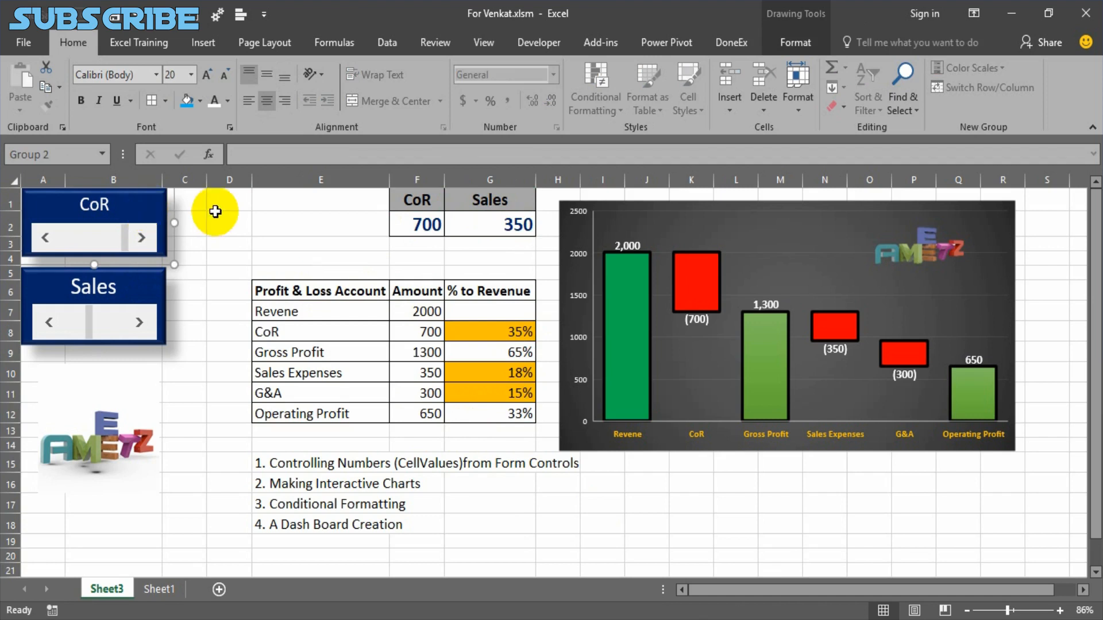
On Sheet1, enter the heading COR in F2 and the heading Sales in G2.
click(156, 589)
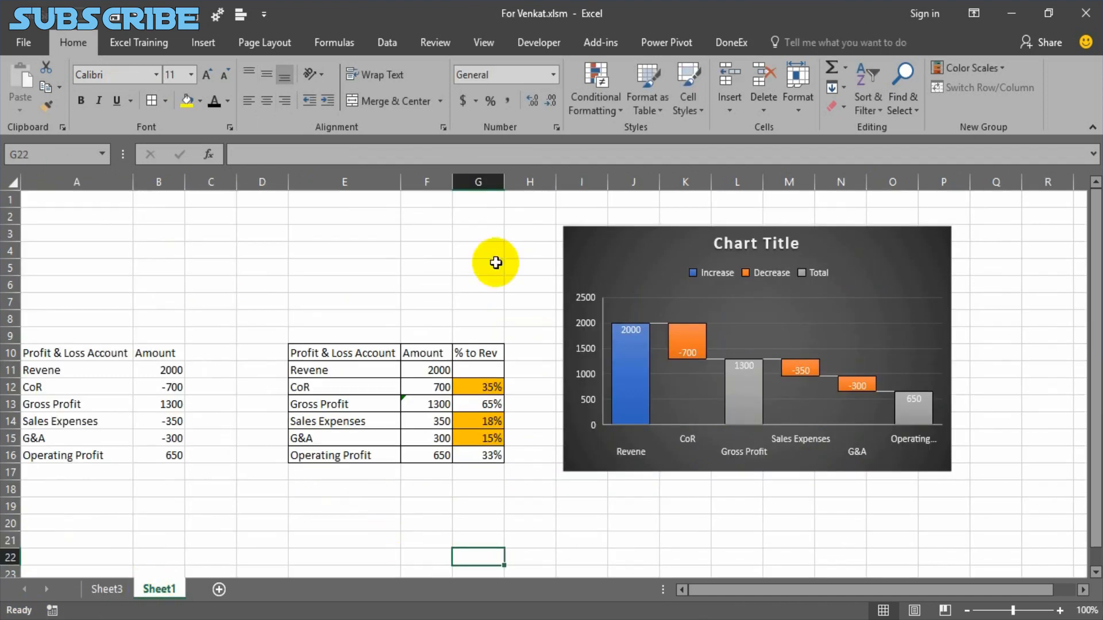
click(441, 215)
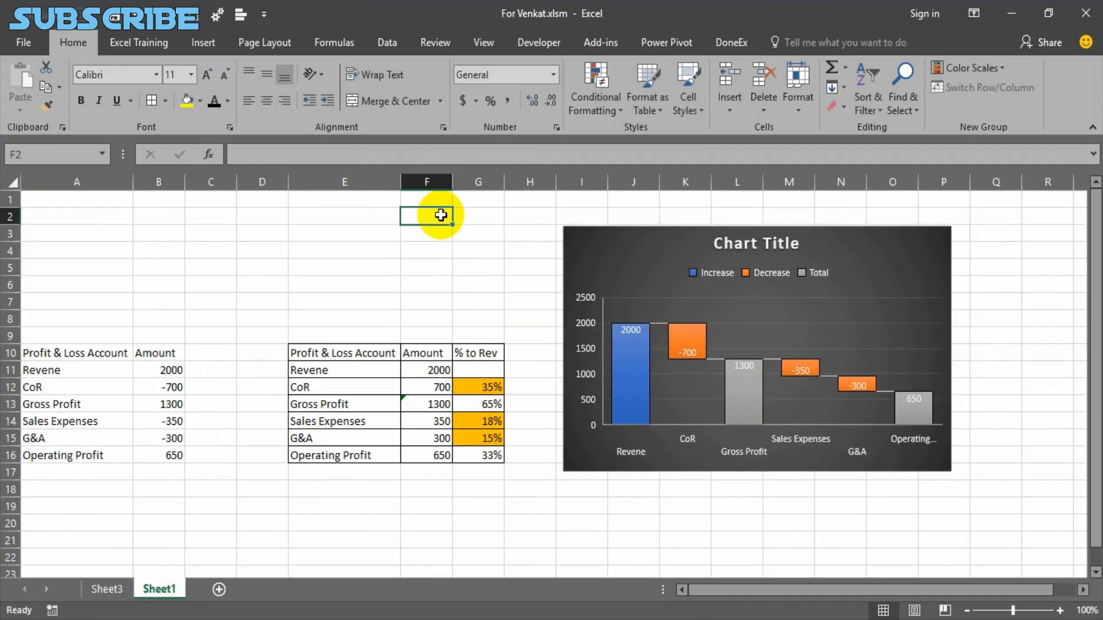
text(COR)
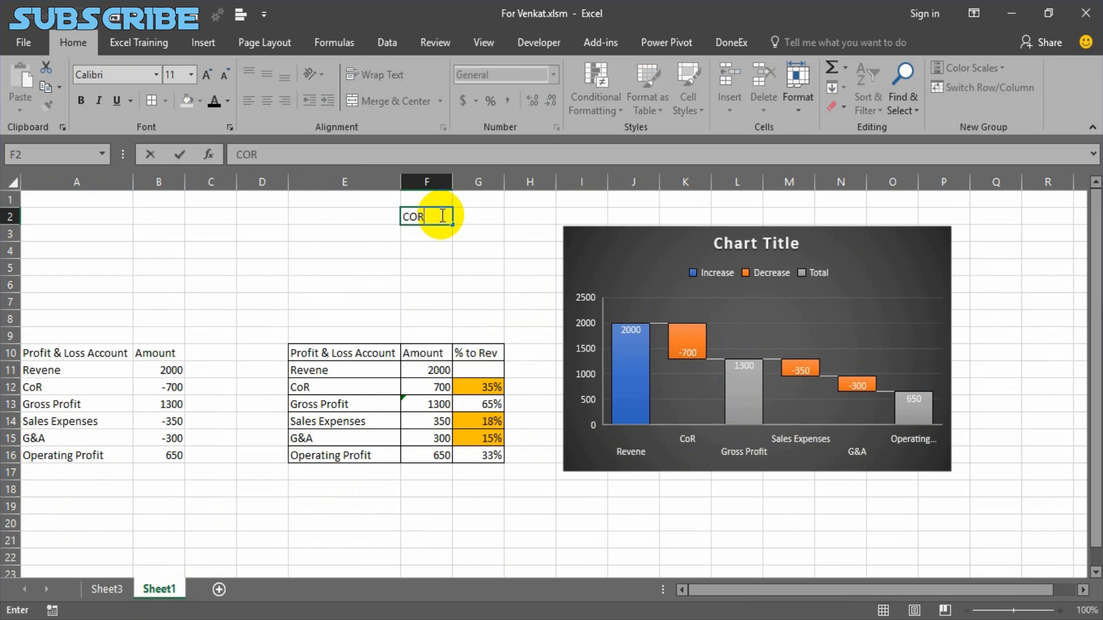
key(Tab)
text(S)
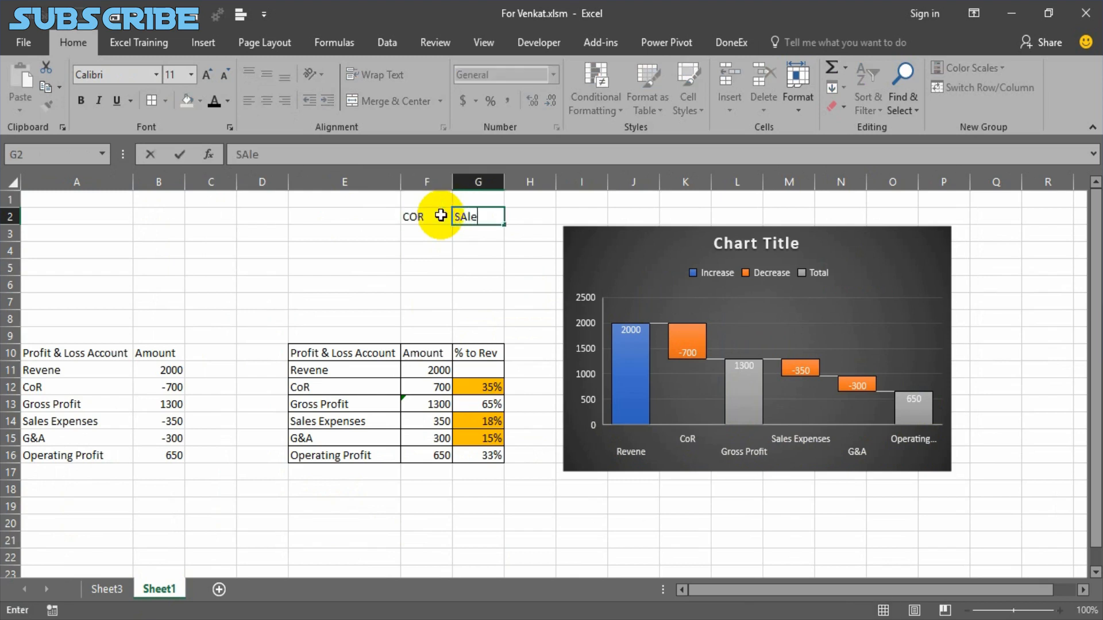
key(Return)
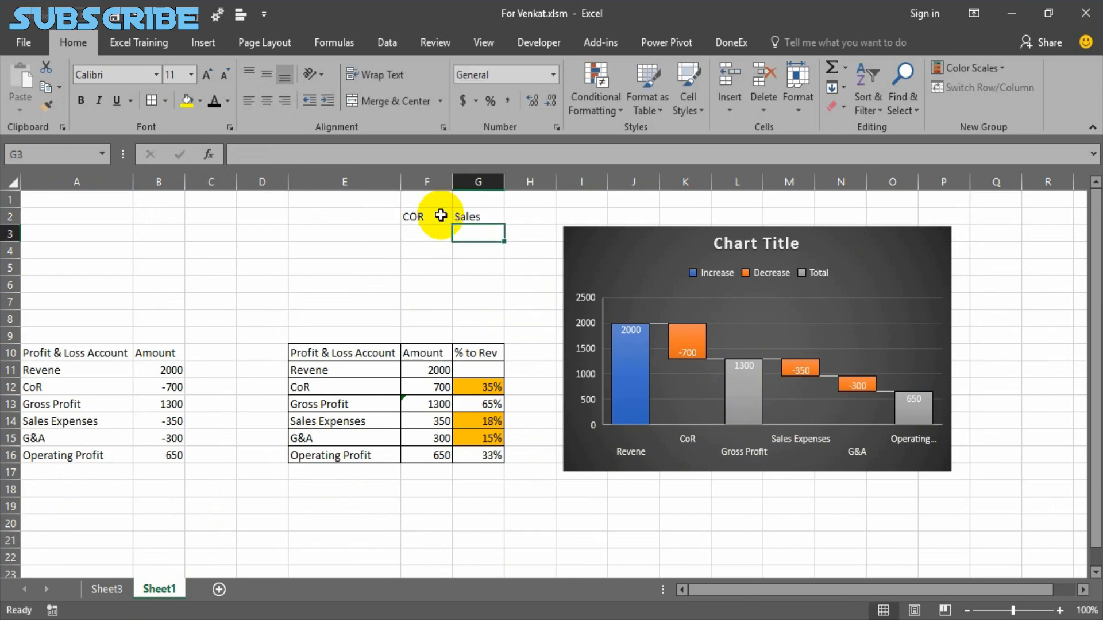
Insert a horizontal scroll bar form control above the source table, spanning columns A and B in rows 2 to 4.
click(424, 236)
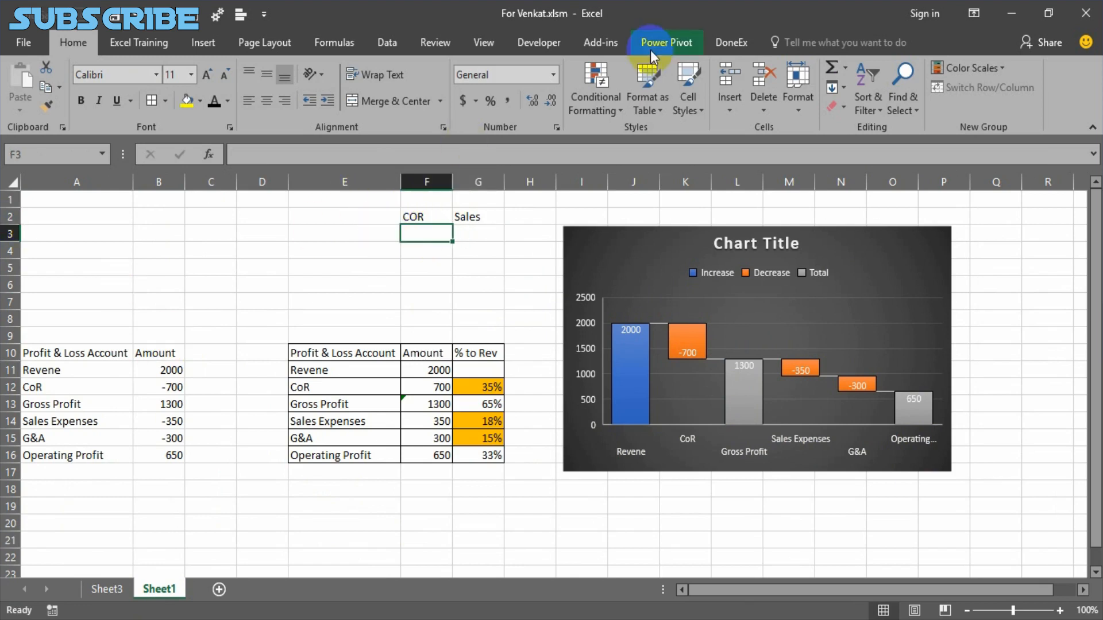
click(549, 45)
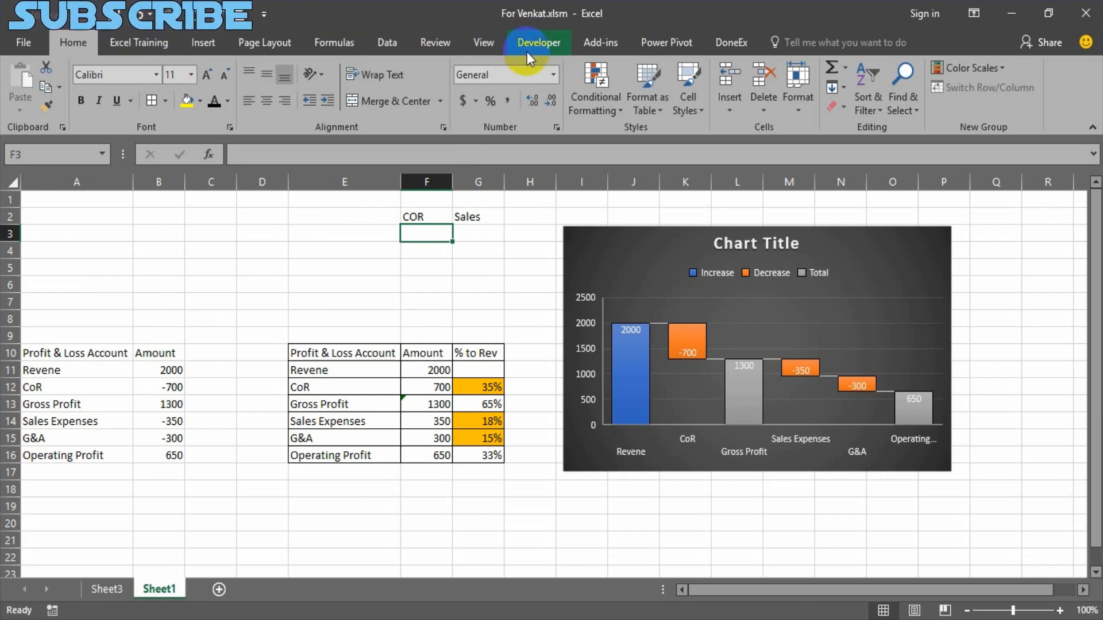
click(526, 52)
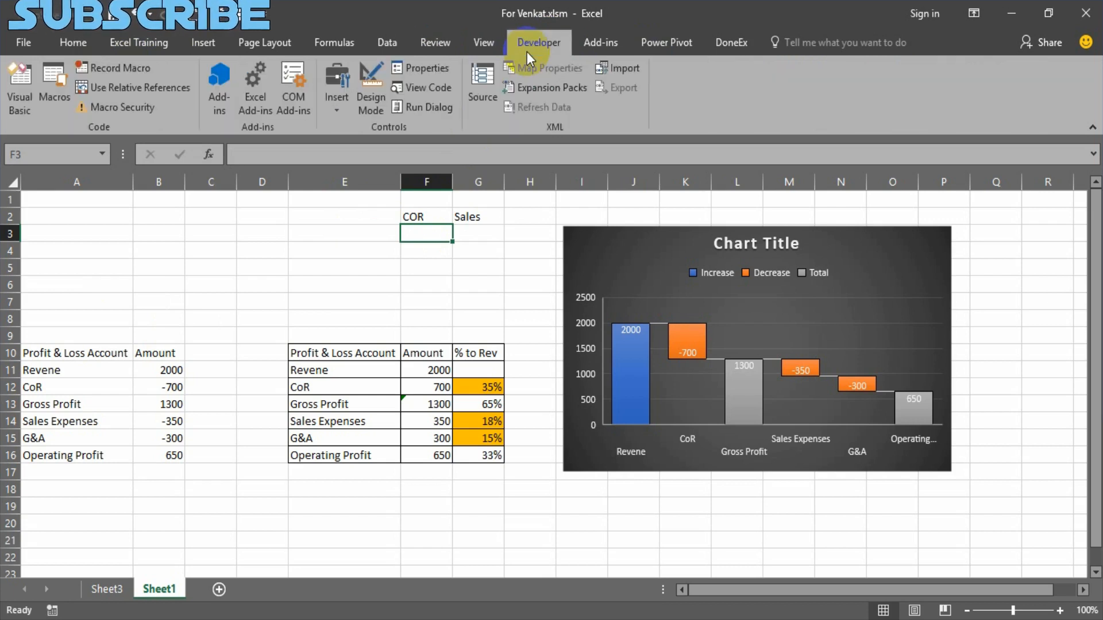
click(339, 103)
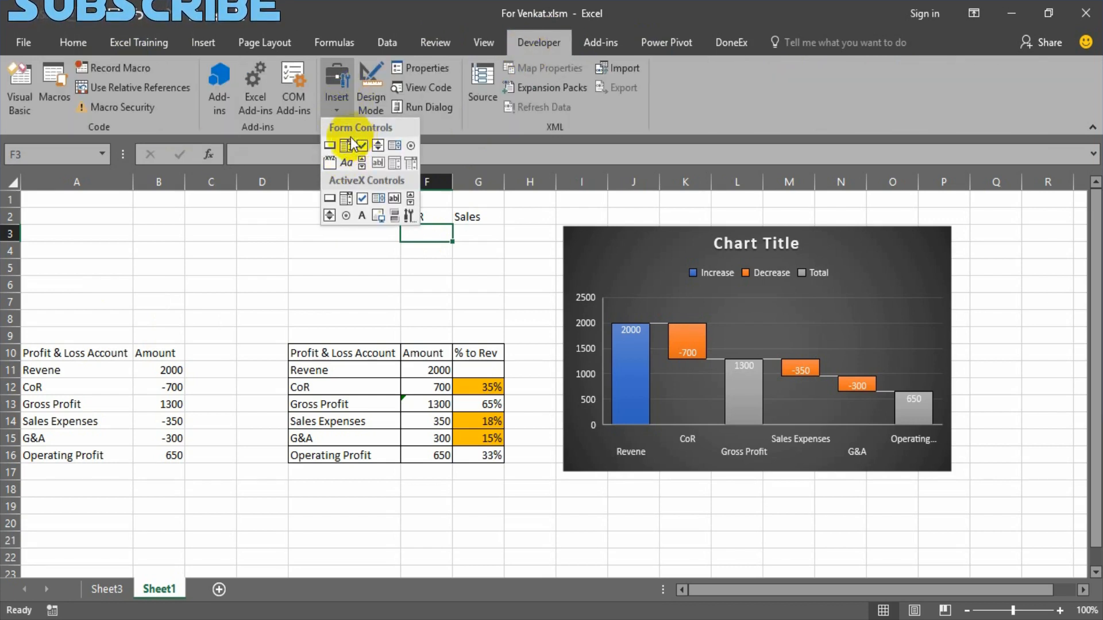
click(362, 166)
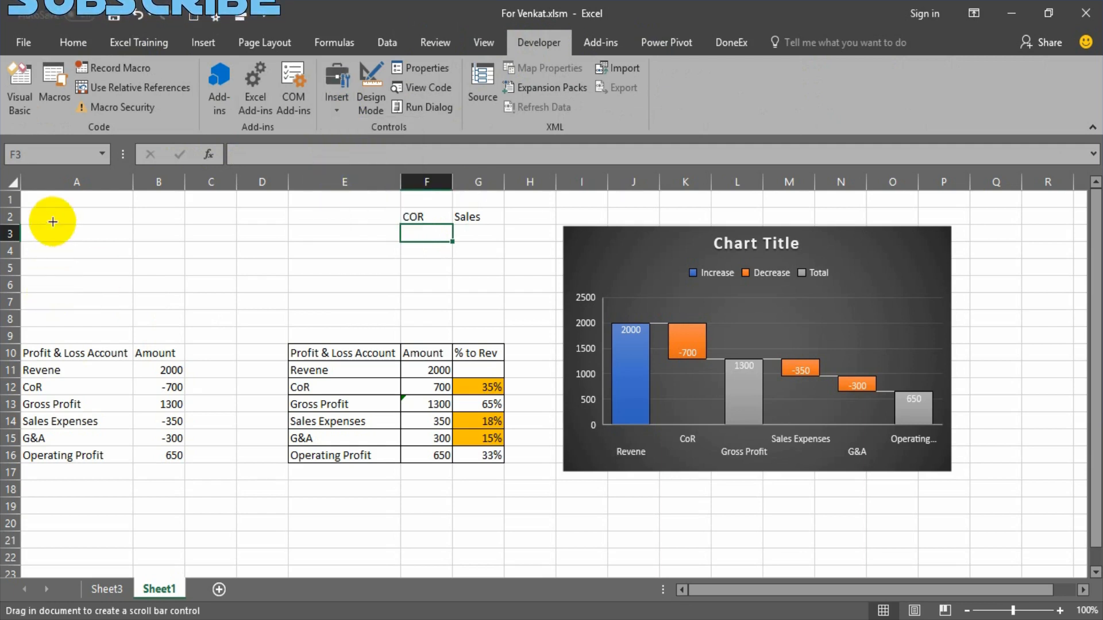
drag(38, 223, 156, 251)
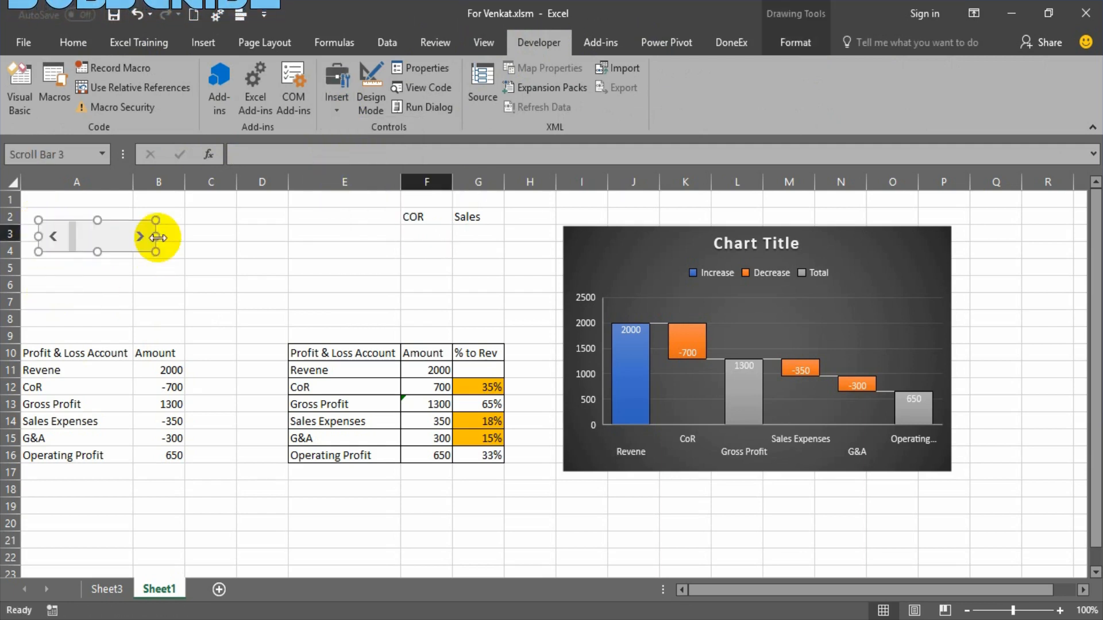
In the scroll bar's format settings, set the maximum value to 700, the minimum to 400 and the incremental change to 50.
right_click(115, 235)
click(172, 365)
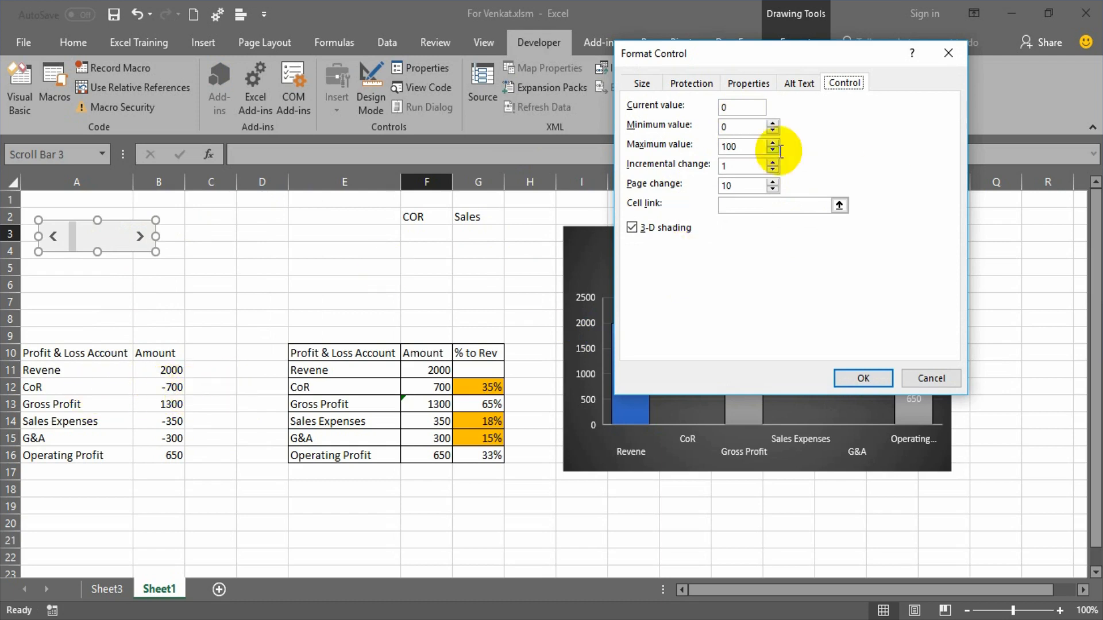
drag(743, 147, 707, 147)
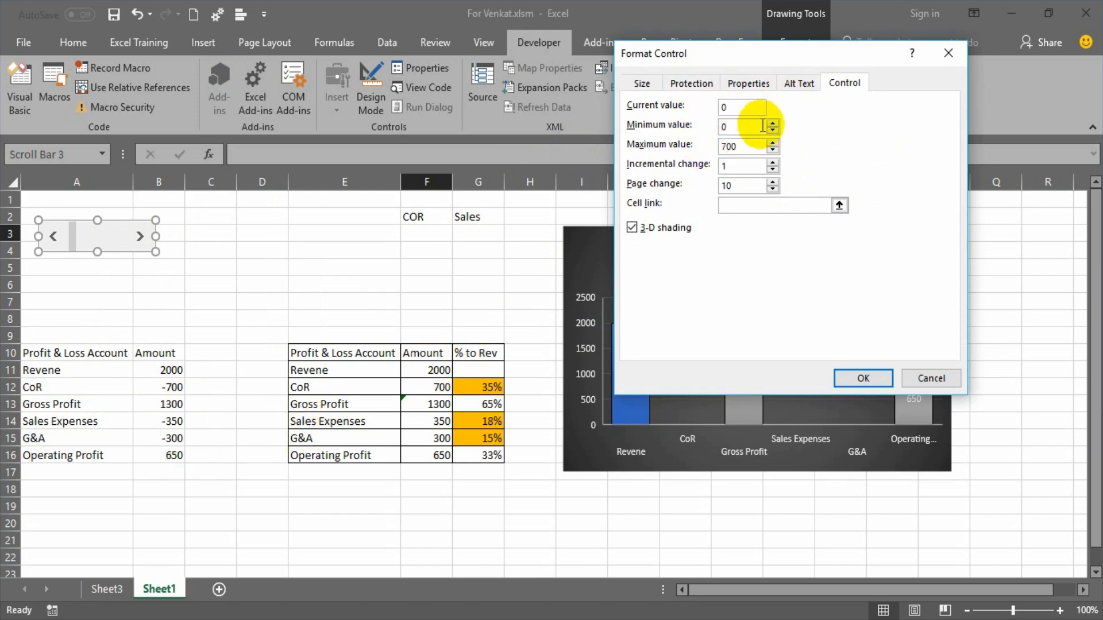
drag(756, 126, 714, 129)
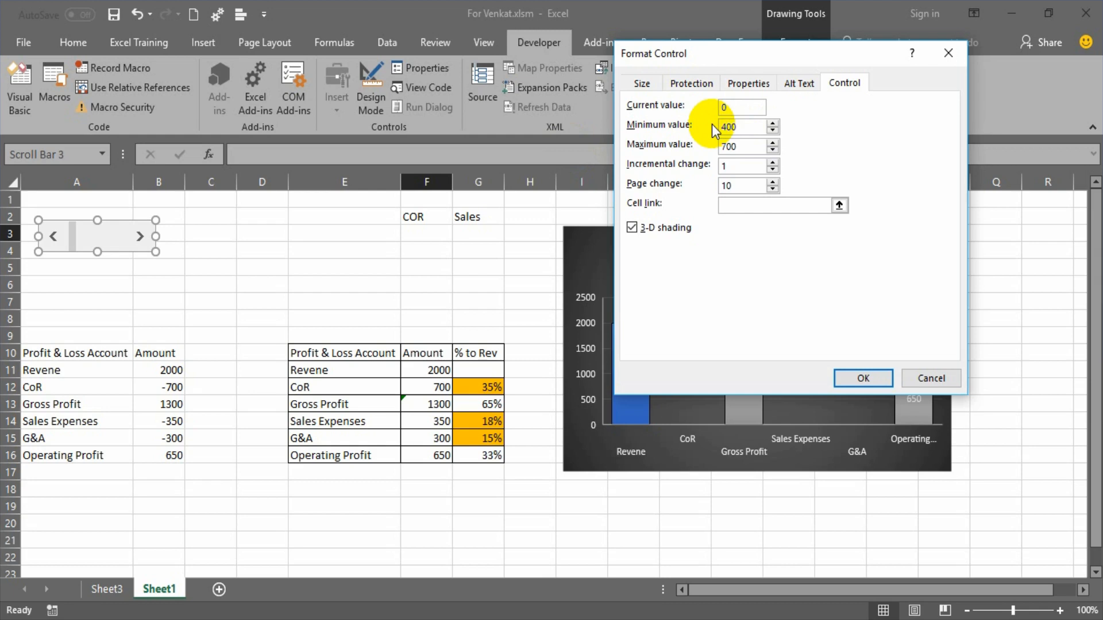
click(720, 166)
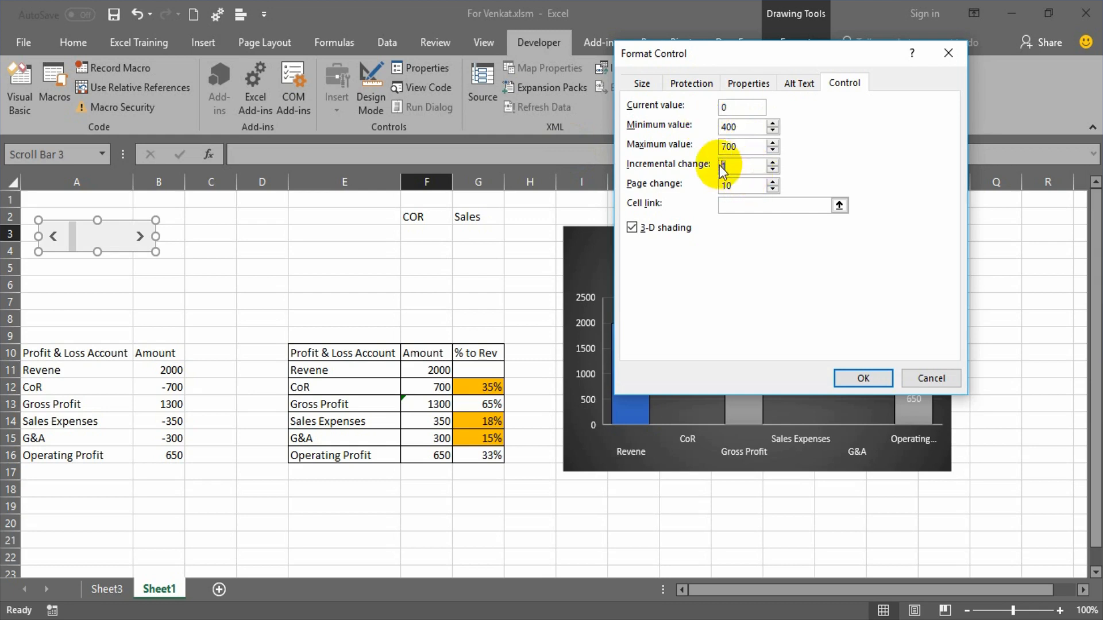
text(50)
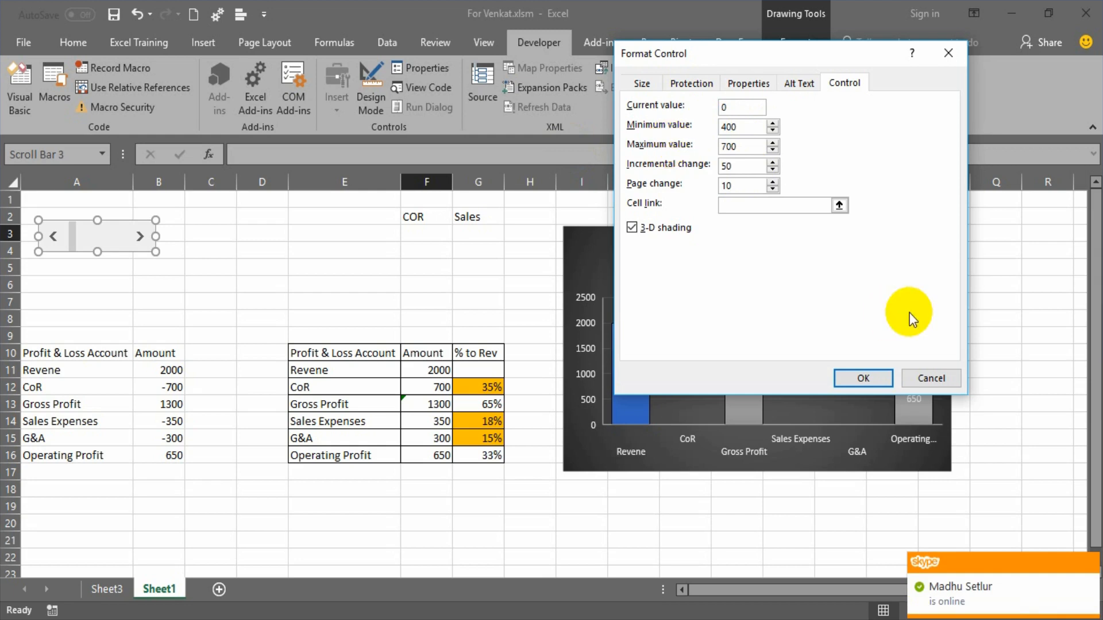
click(1082, 564)
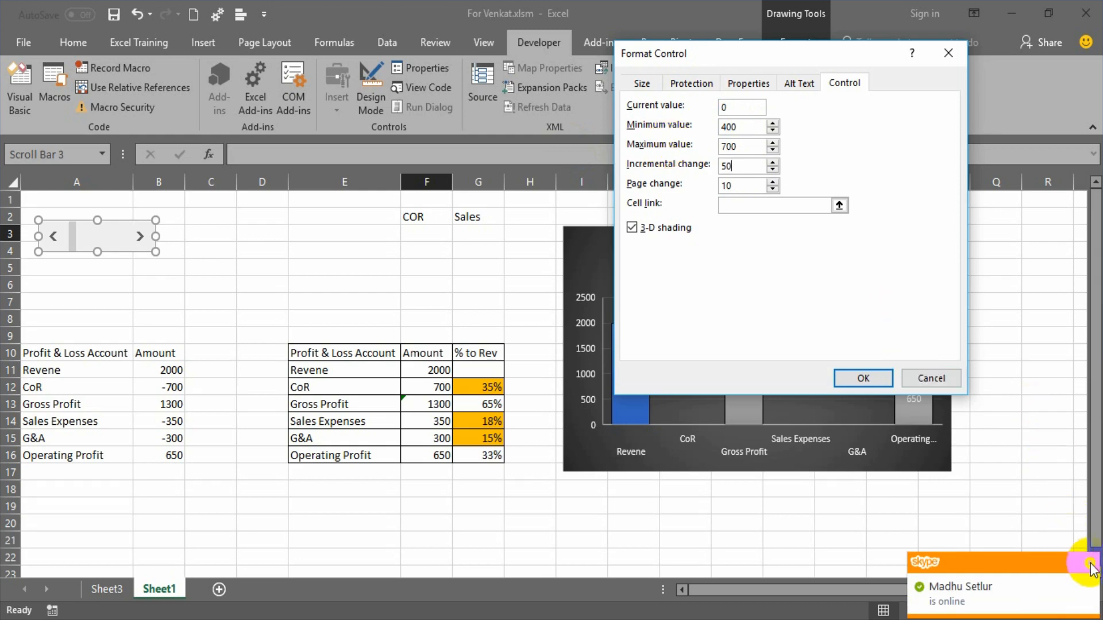
Link the scroll bar to cell F3 under the COR heading and apply the control settings.
click(840, 205)
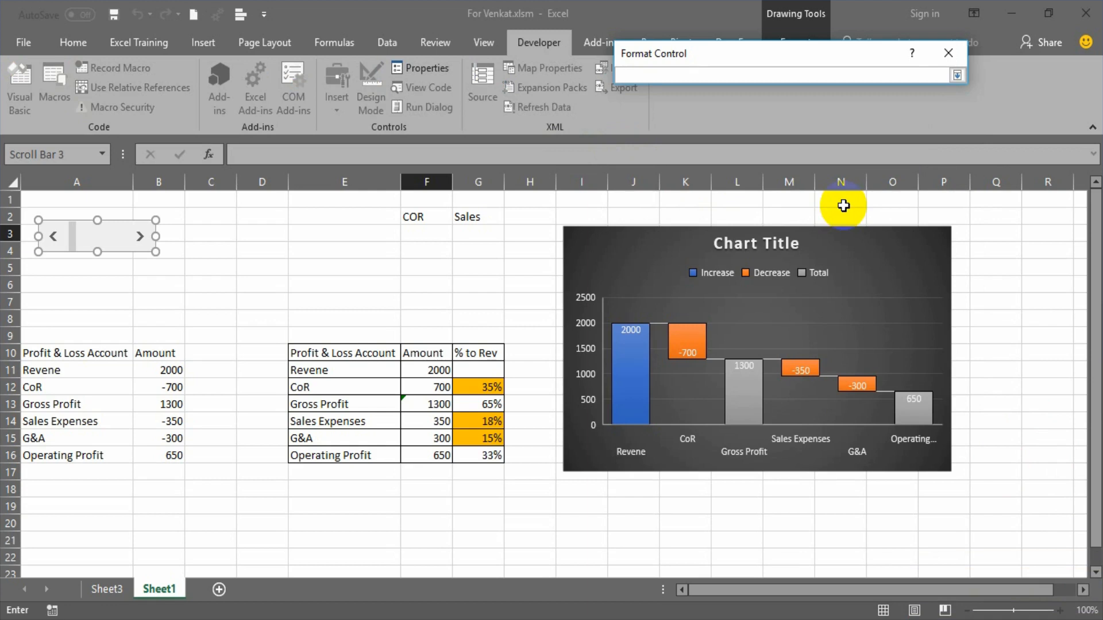
click(424, 234)
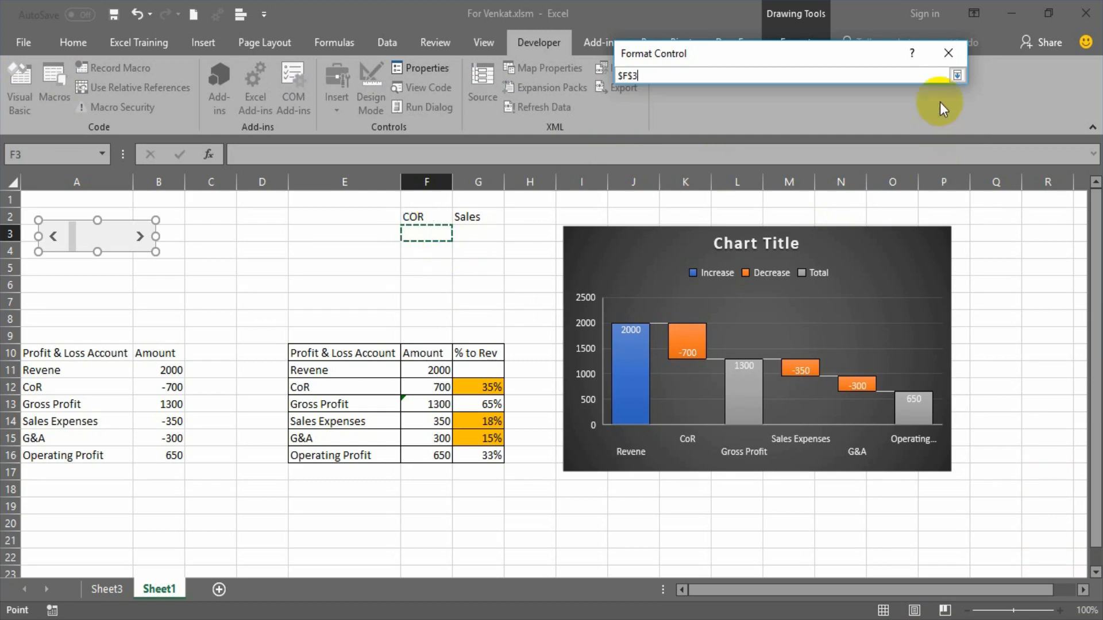
click(957, 74)
click(856, 377)
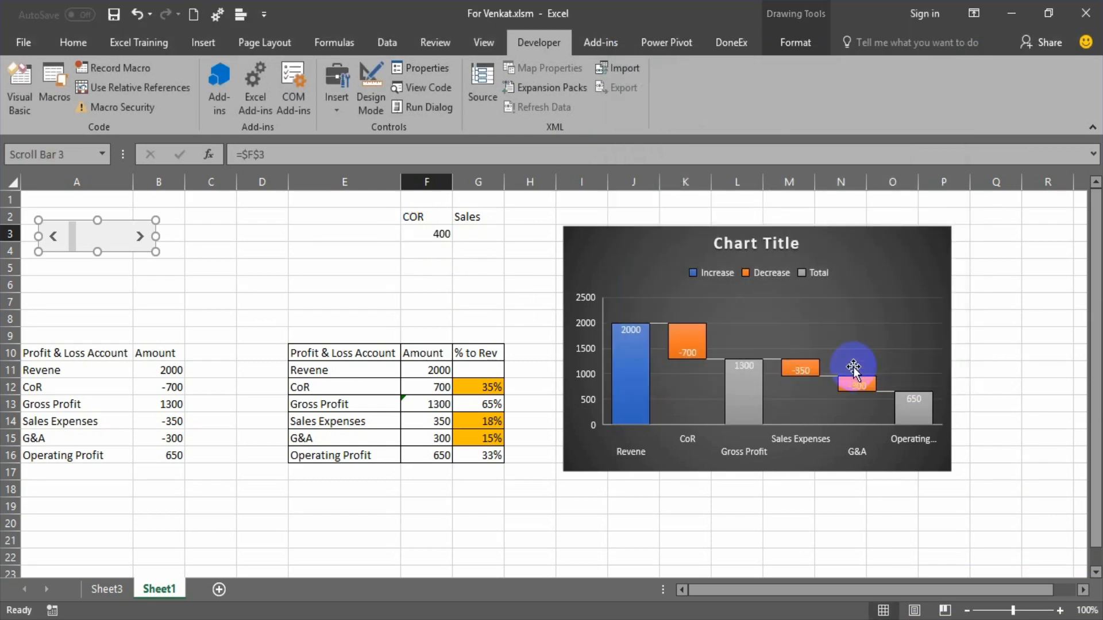
Test the COR scroll bar by moving it to its 700 maximum and back to 400, checking F3 and the CoR amount in F12.
drag(75, 241, 80, 242)
click(417, 234)
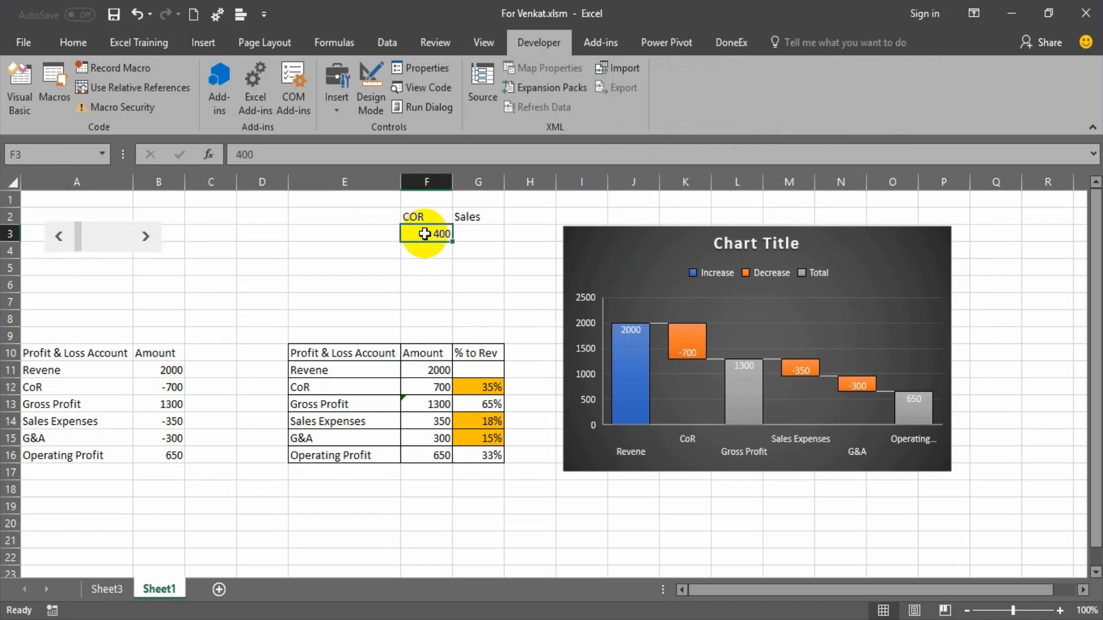
click(144, 239)
click(145, 238)
click(145, 239)
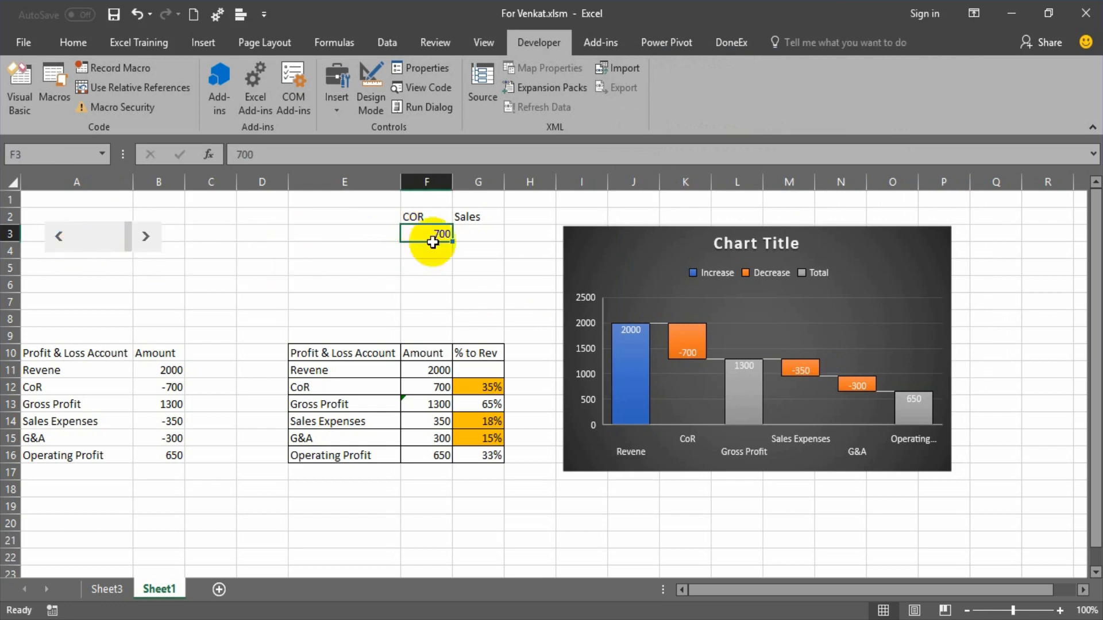
click(442, 390)
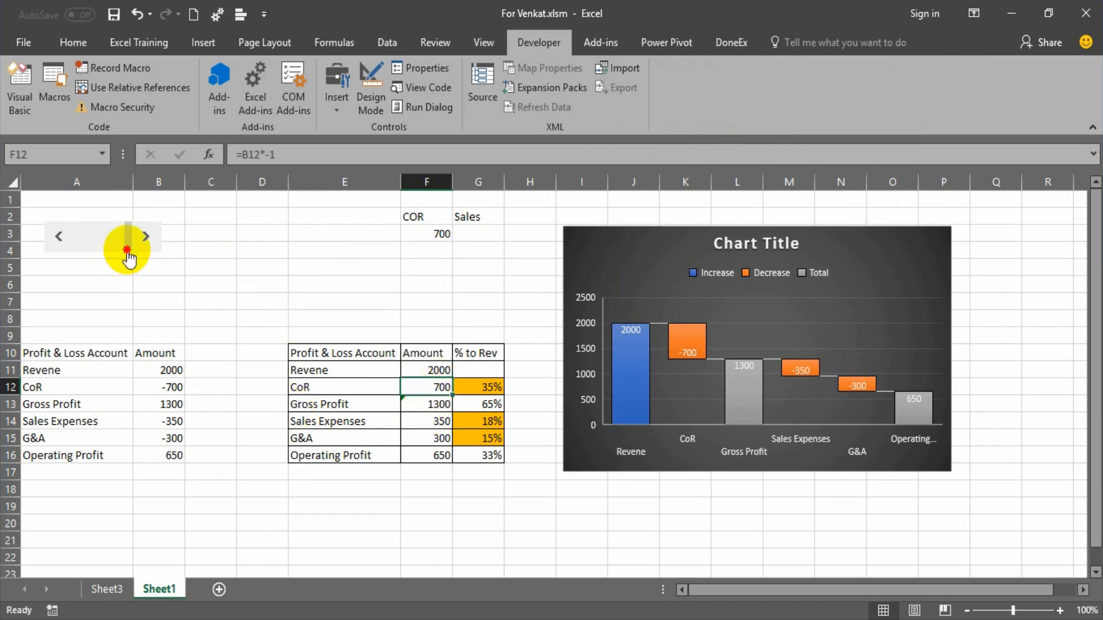
drag(130, 239, 45, 256)
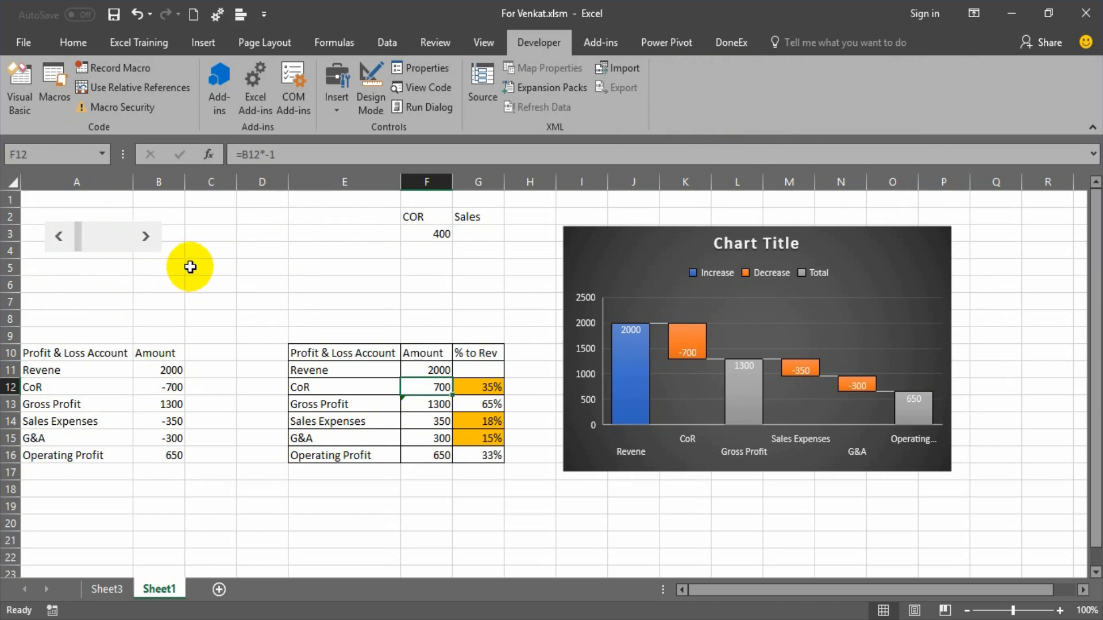
Move the COR scroll bar up to rows 2 and 3, and insert a second horizontal scroll bar form control of similar size below it.
right_click(148, 230)
key(Escape)
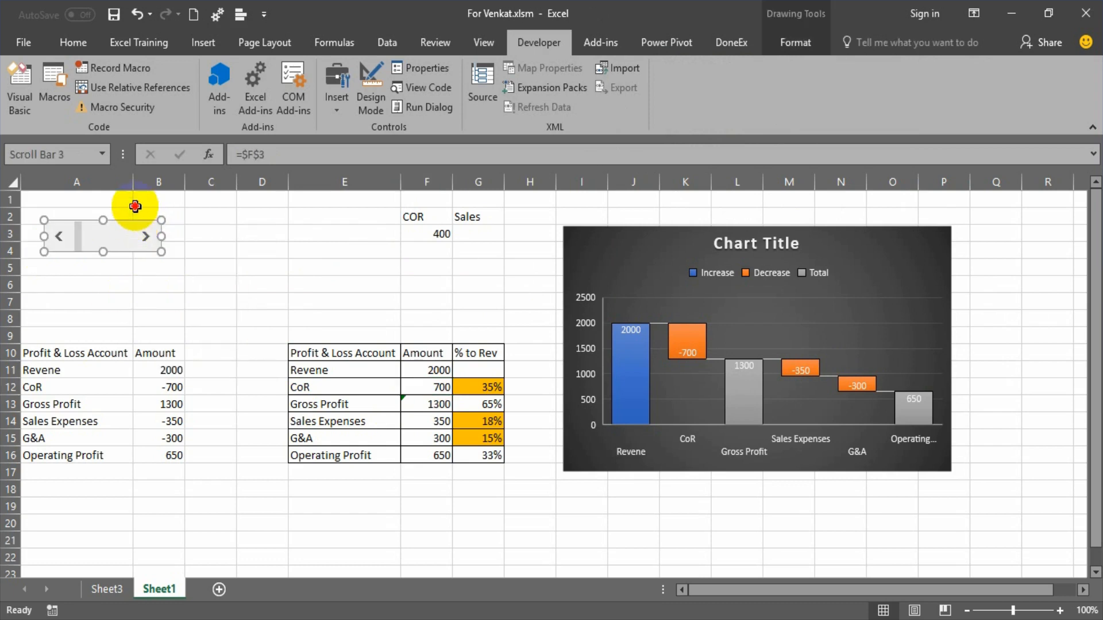
drag(137, 220, 135, 205)
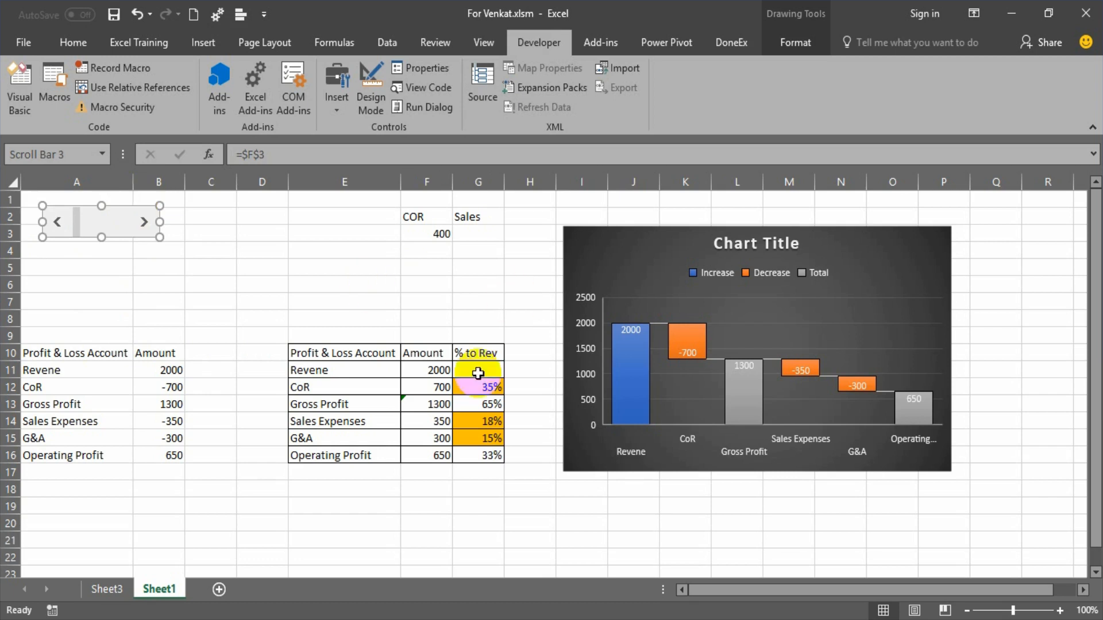
click(344, 103)
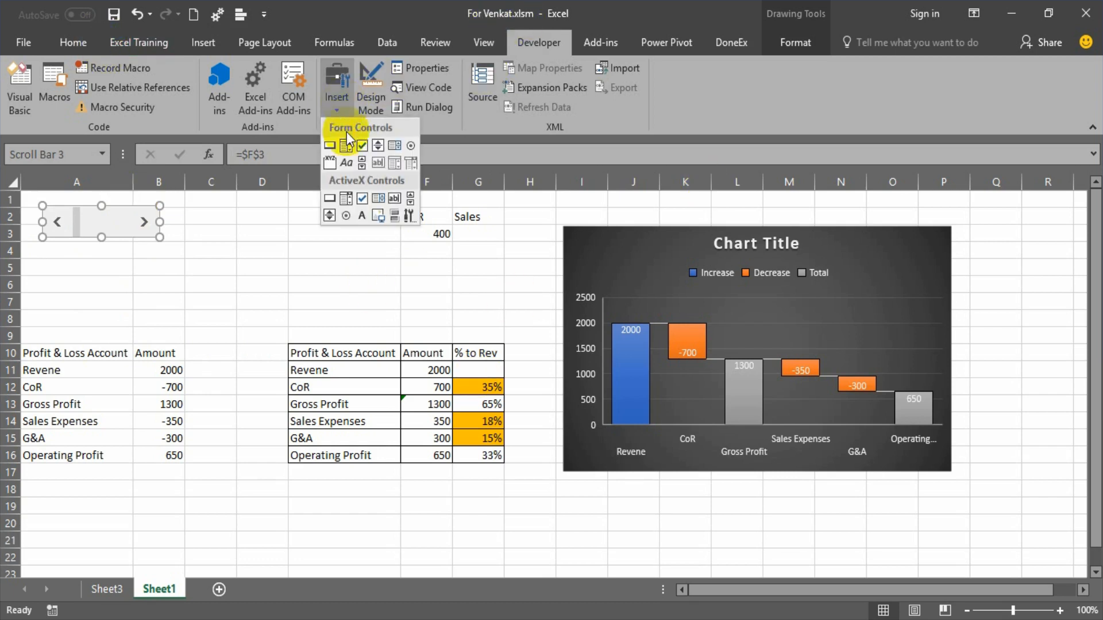
click(363, 165)
drag(42, 253, 162, 283)
In the second scroll bar's control settings, set the maximum value to 350, the minimum to 150 and the incremental change to 50.
right_click(143, 263)
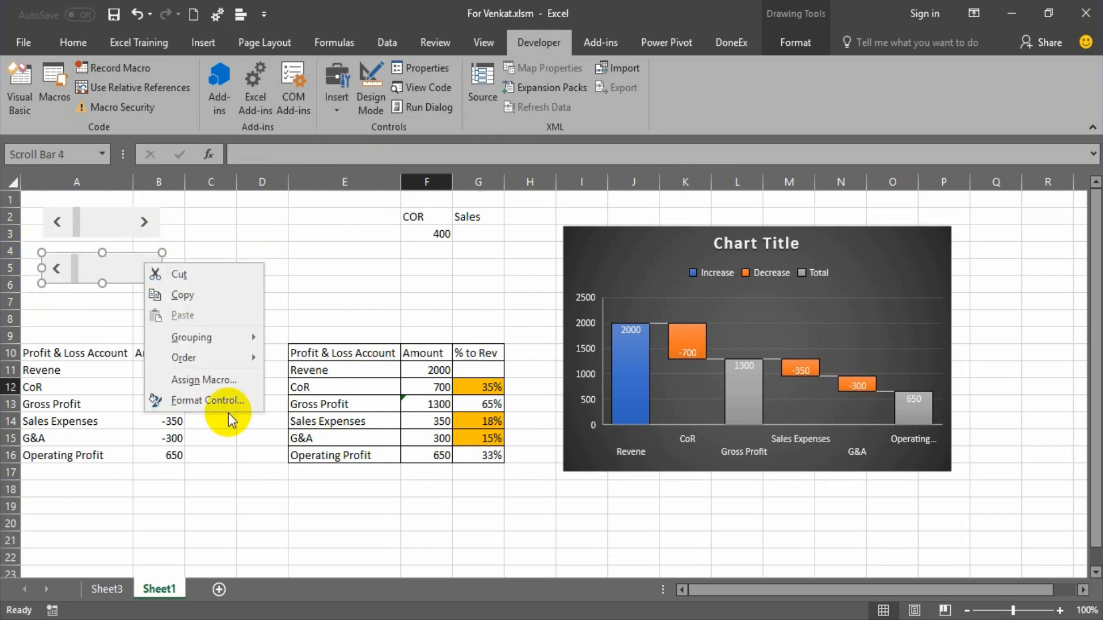
click(229, 404)
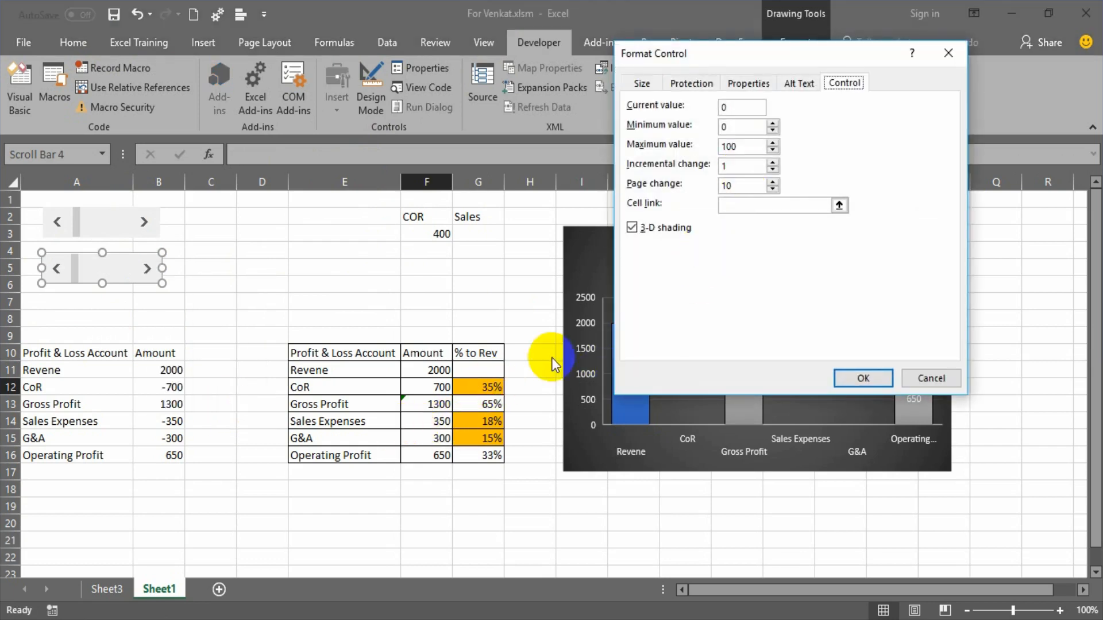
double_click(738, 147)
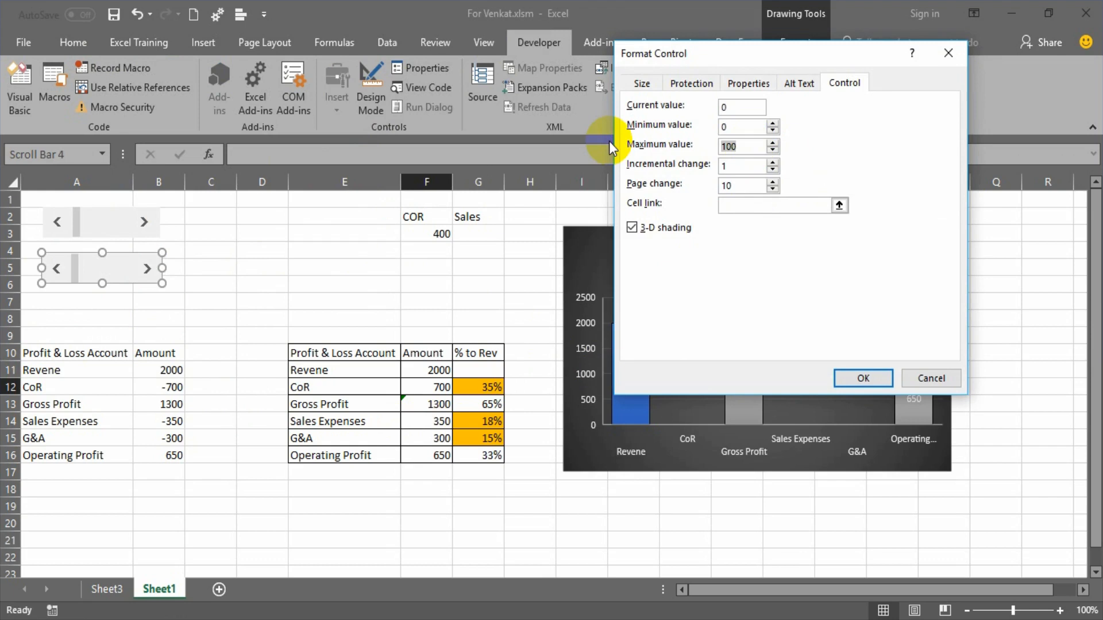
text(350)
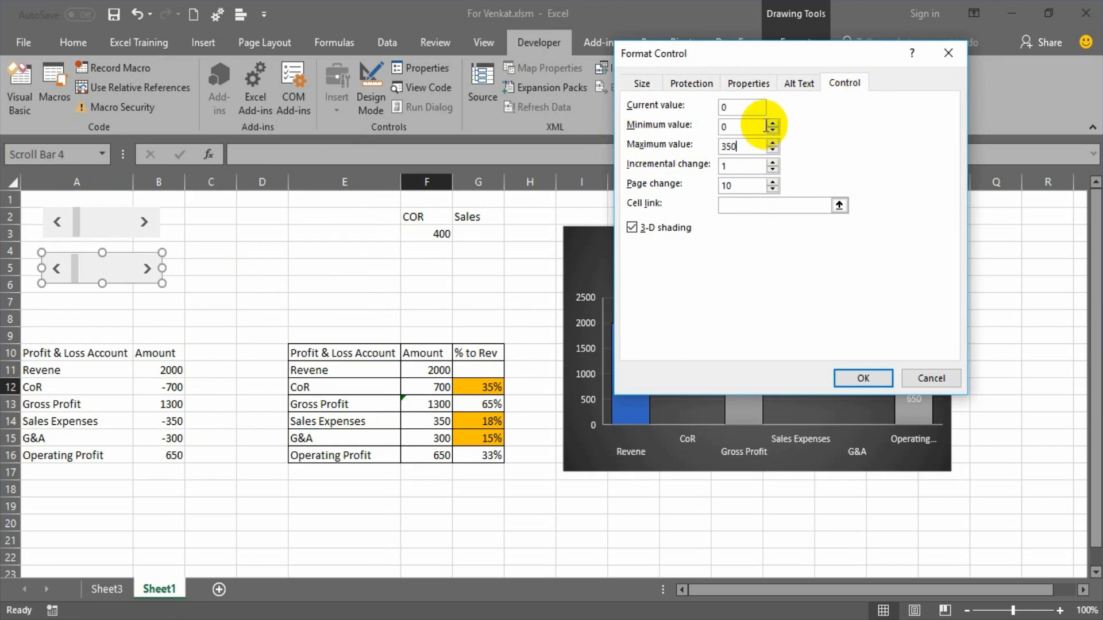
double_click(728, 127)
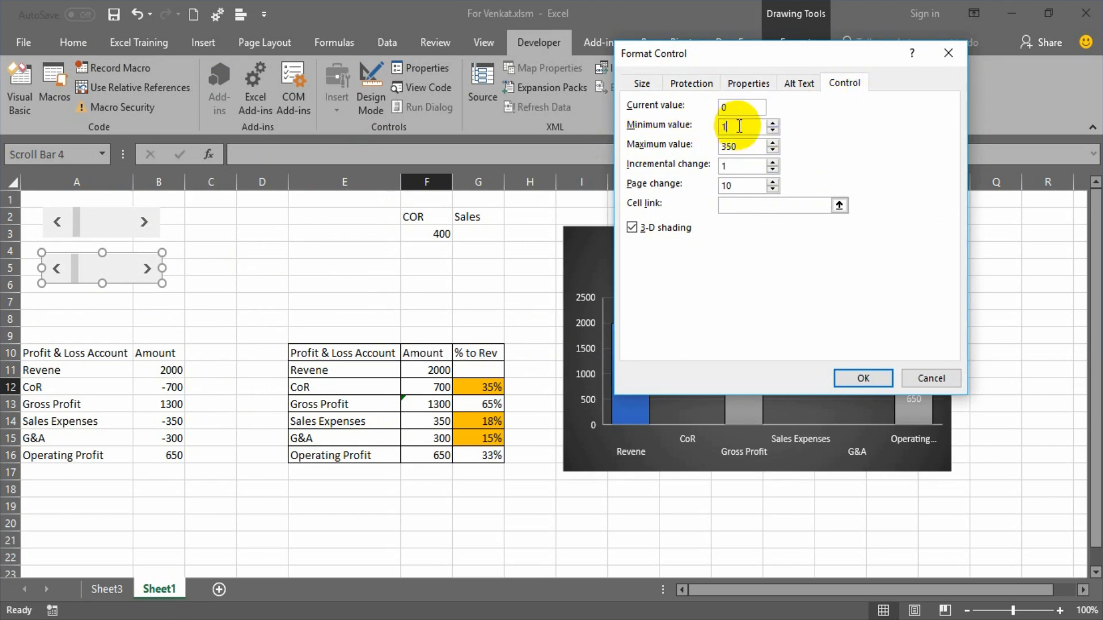
text(150)
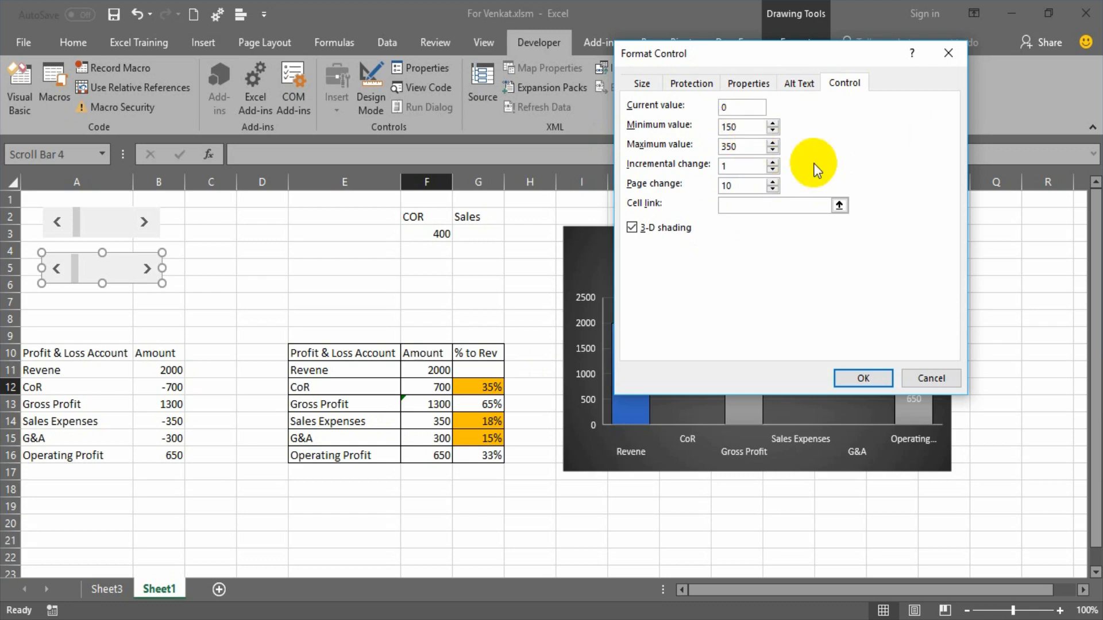
double_click(744, 166)
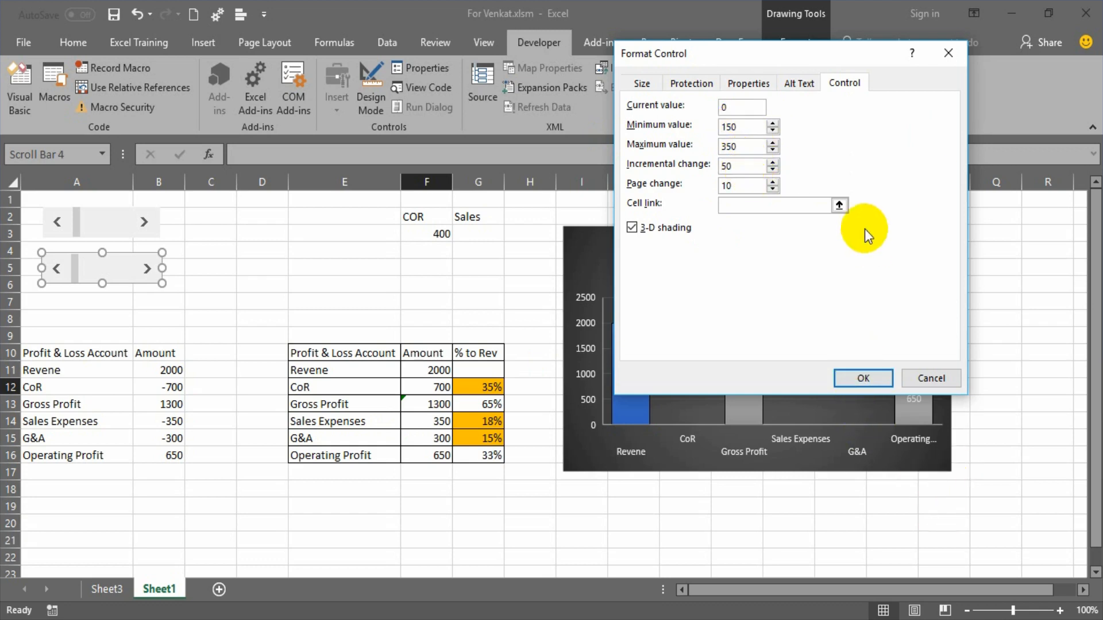
Link the second scroll bar to cell G3 under the Sales heading and apply the control settings.
click(841, 210)
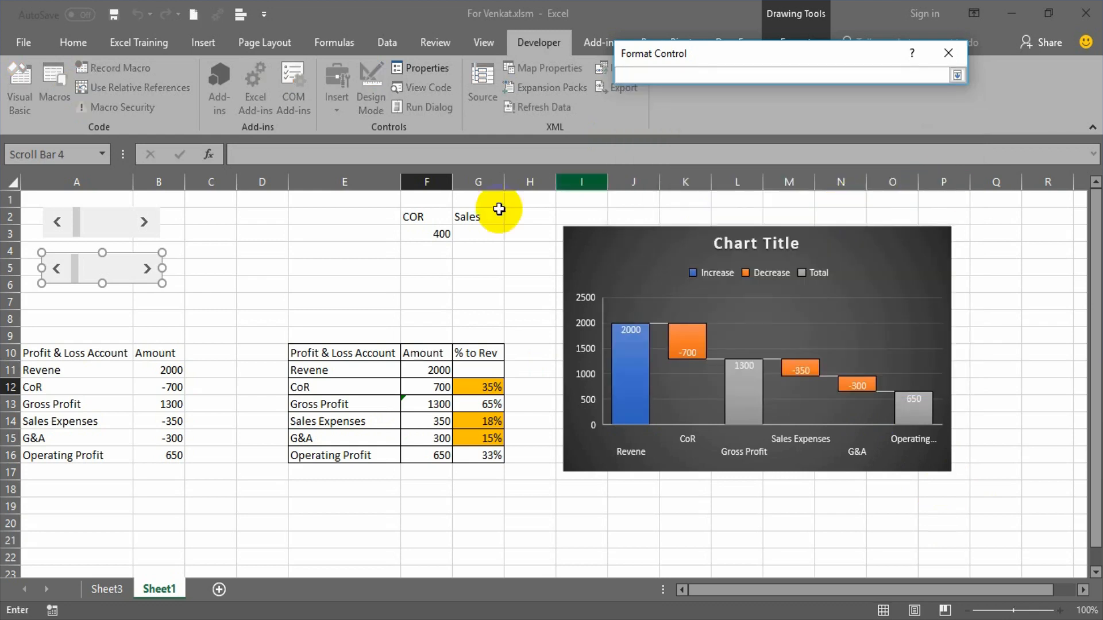
click(480, 235)
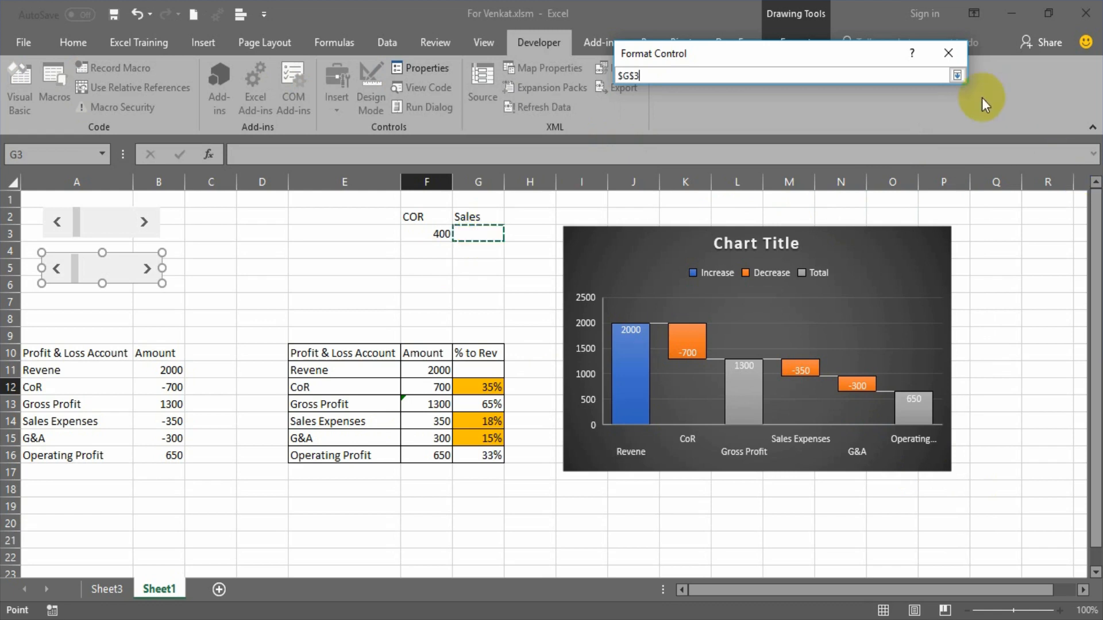
click(958, 74)
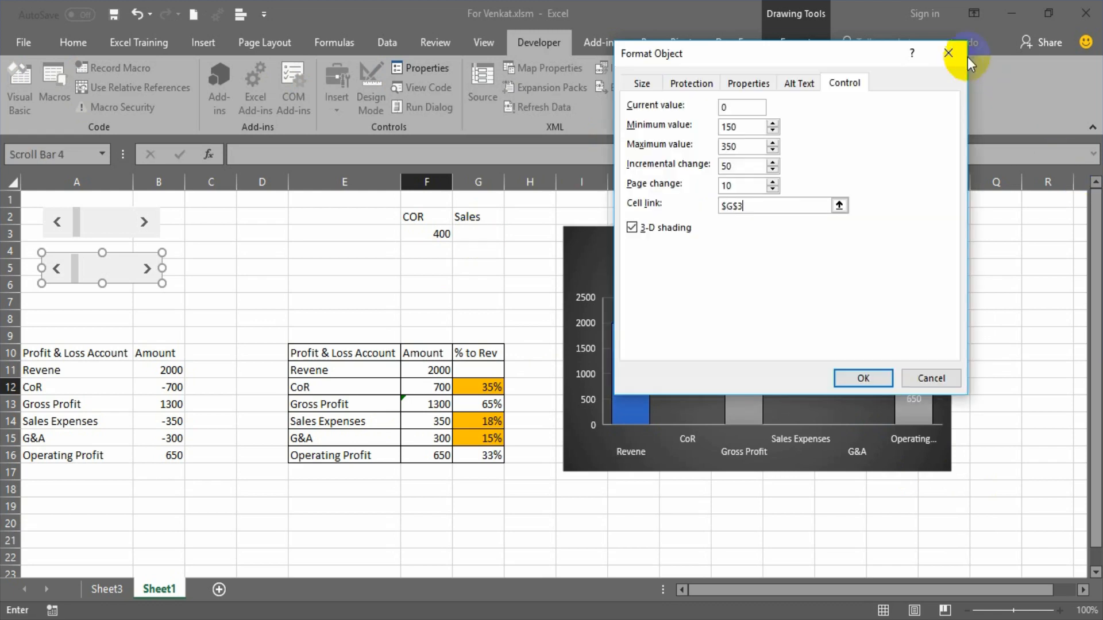
click(869, 384)
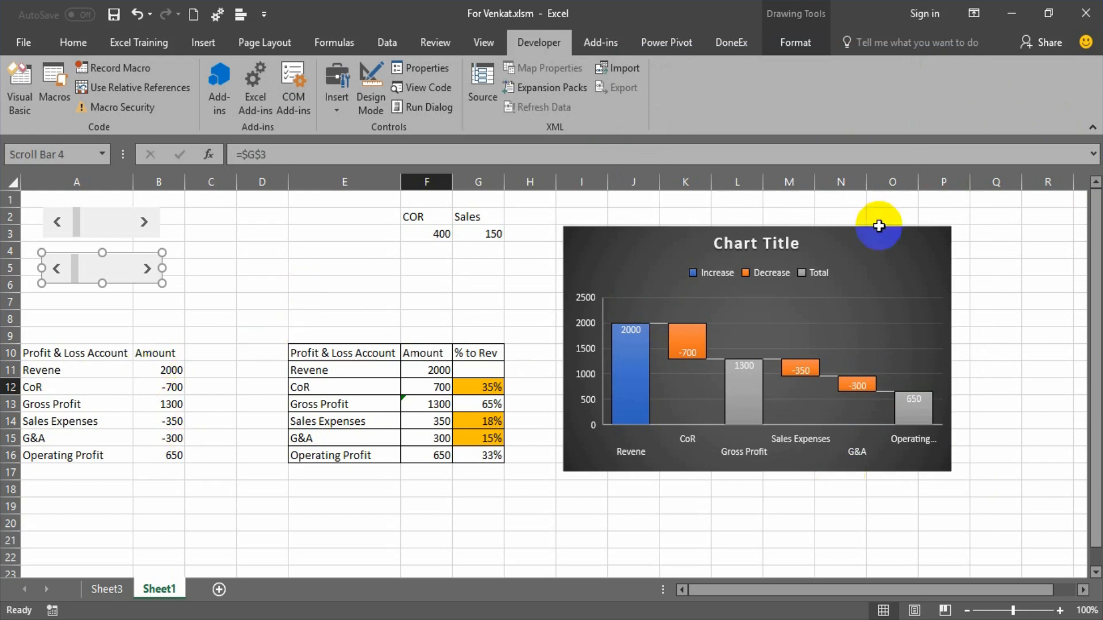
Move the Sales scroll bar to its maximum of 350 and the COR scroll bar to its maximum of 700.
click(491, 234)
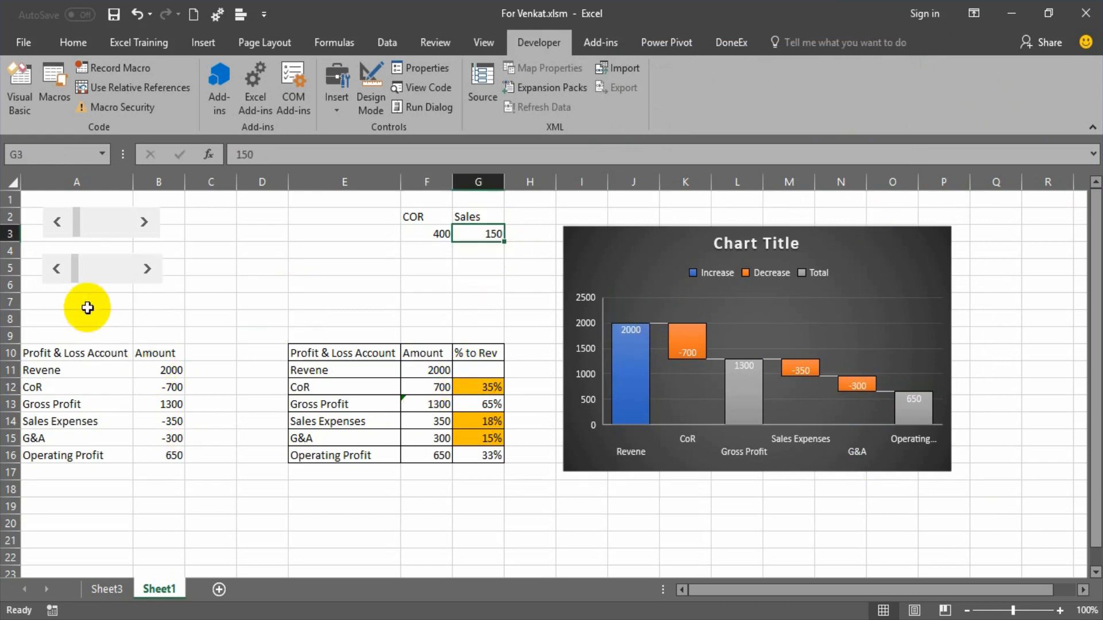
drag(72, 276, 156, 278)
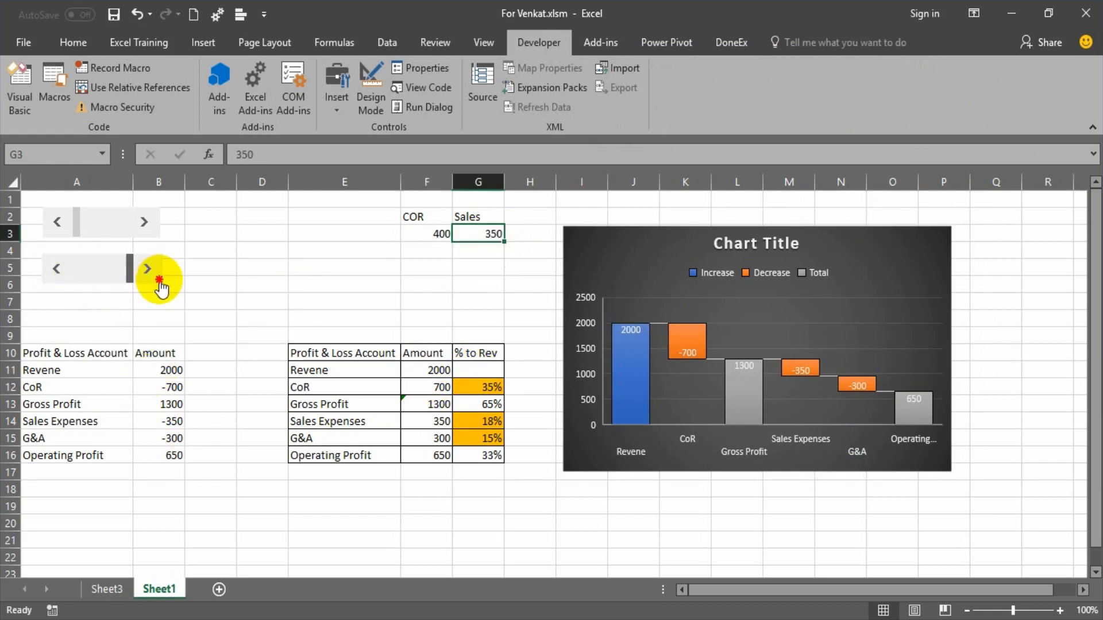
drag(77, 241, 135, 230)
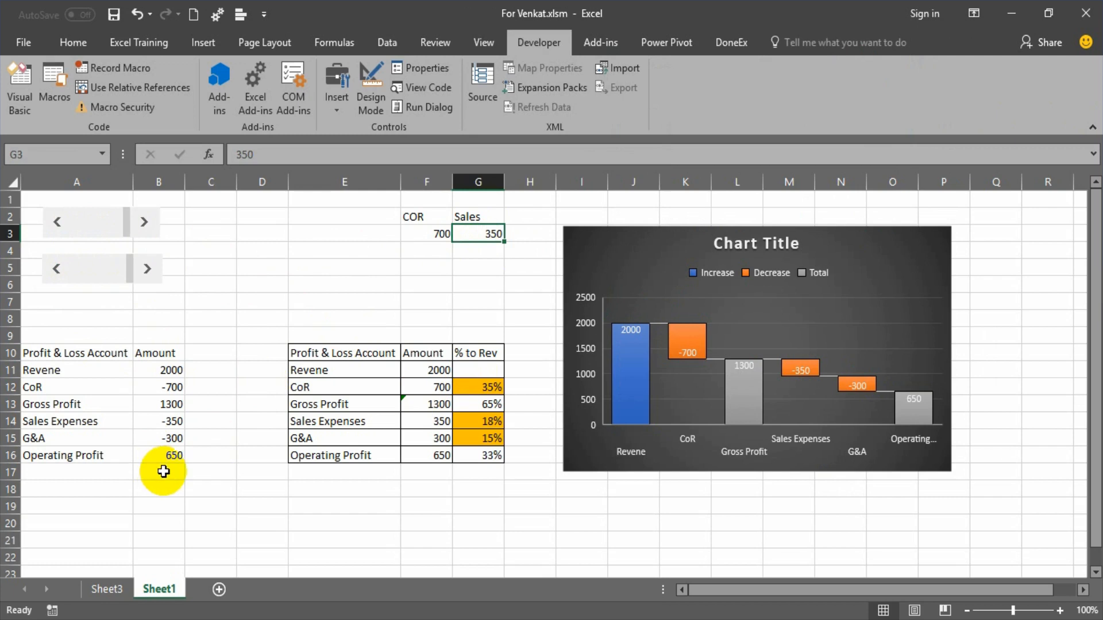
Make the CoR amount in B12 the negative of the COR scroll bar value with the formula =-F3.
click(154, 454)
click(426, 237)
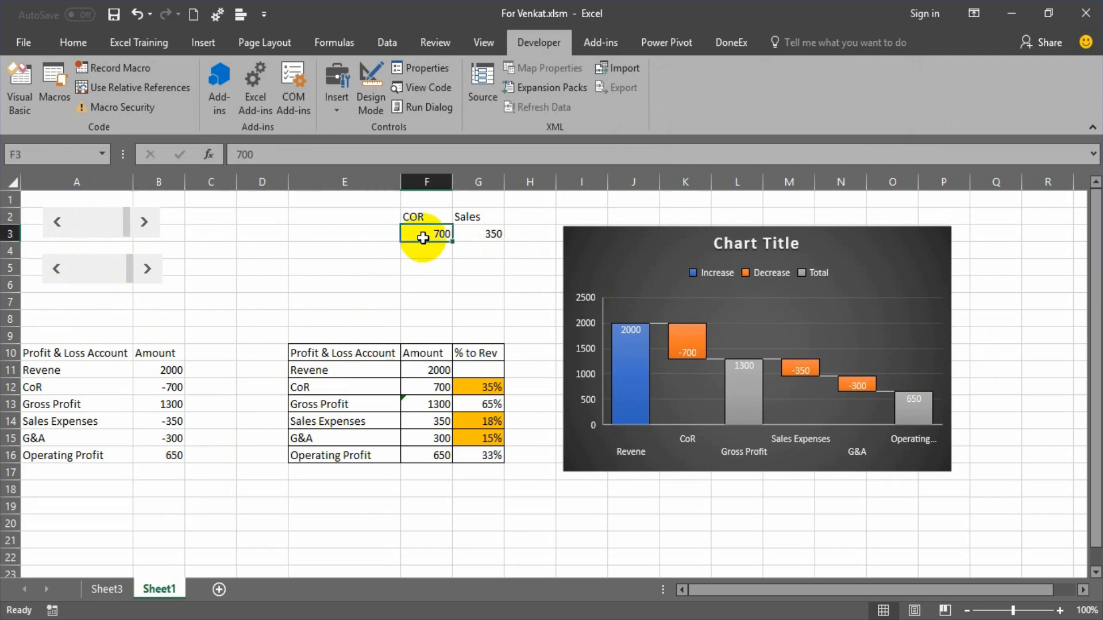
click(165, 390)
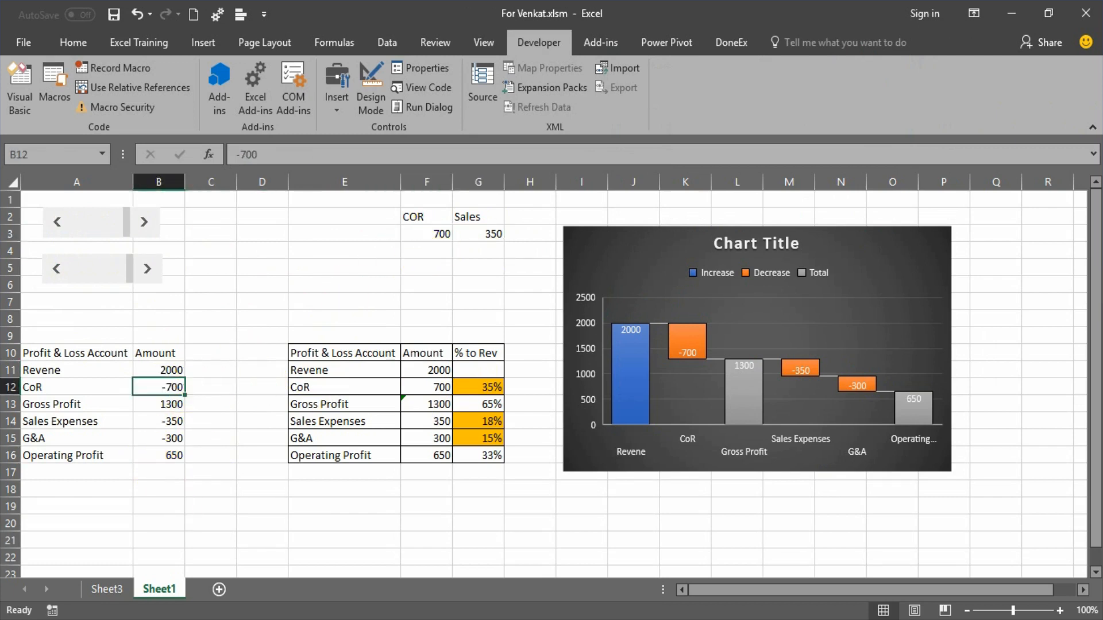
text(=-)
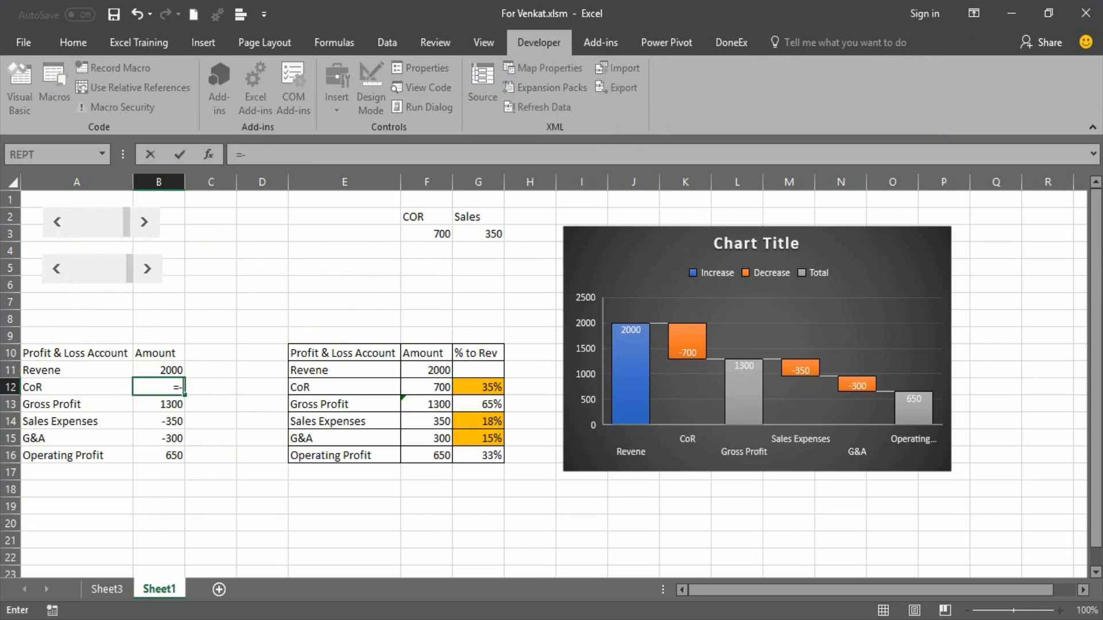
click(440, 231)
key(Return)
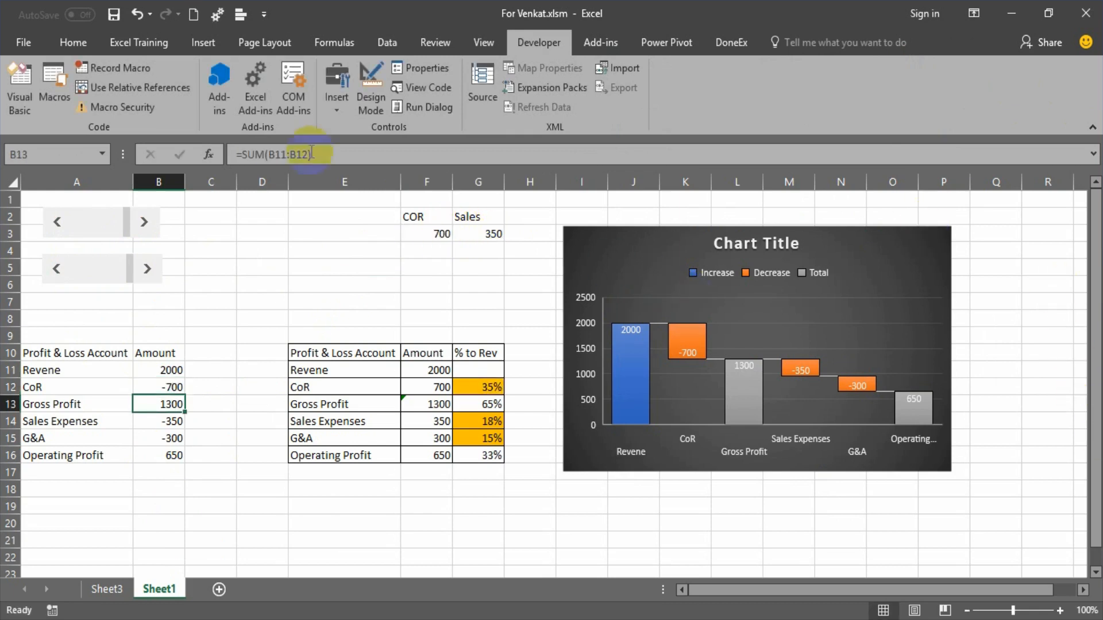
Make the Sales Expenses amount in B14 the negative of the Sales scroll bar value with the formula -G3.
click(140, 416)
text(-)
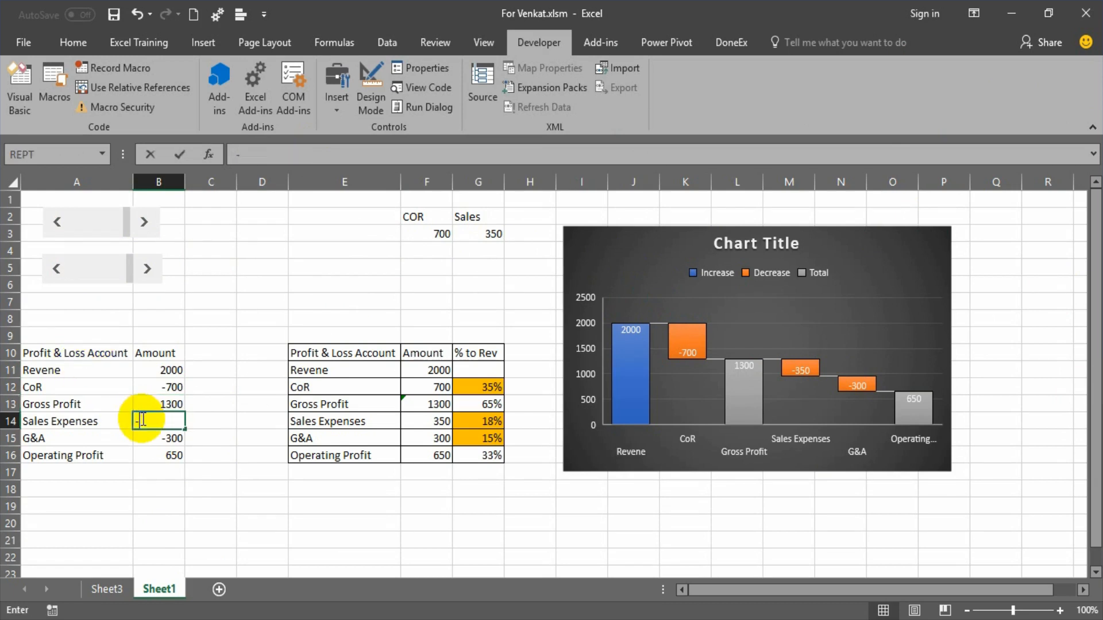
click(484, 235)
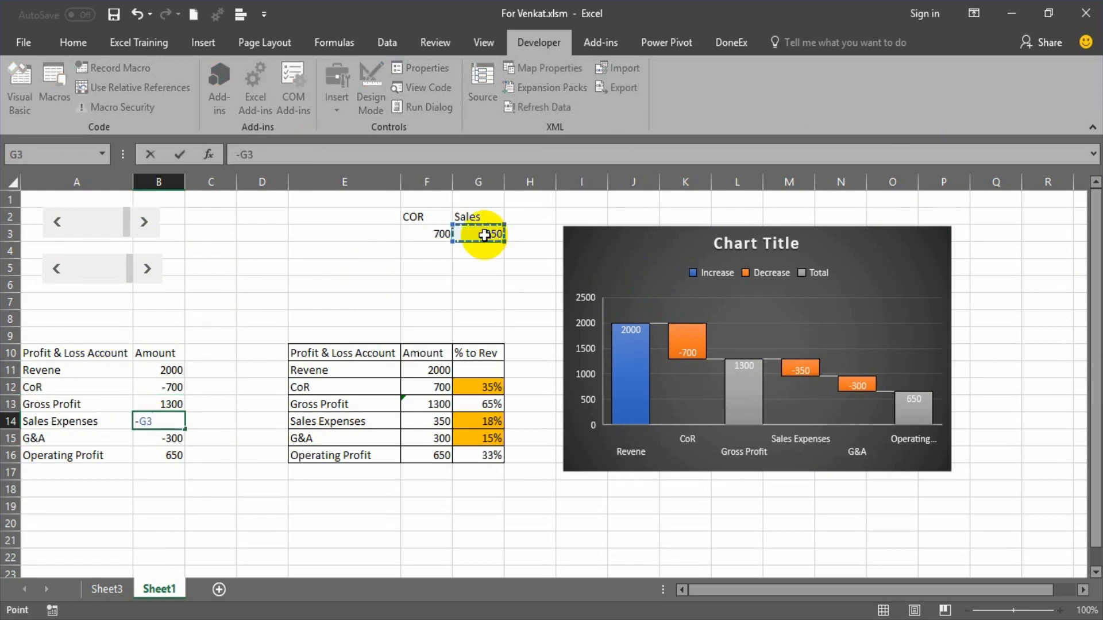
key(Return)
click(202, 499)
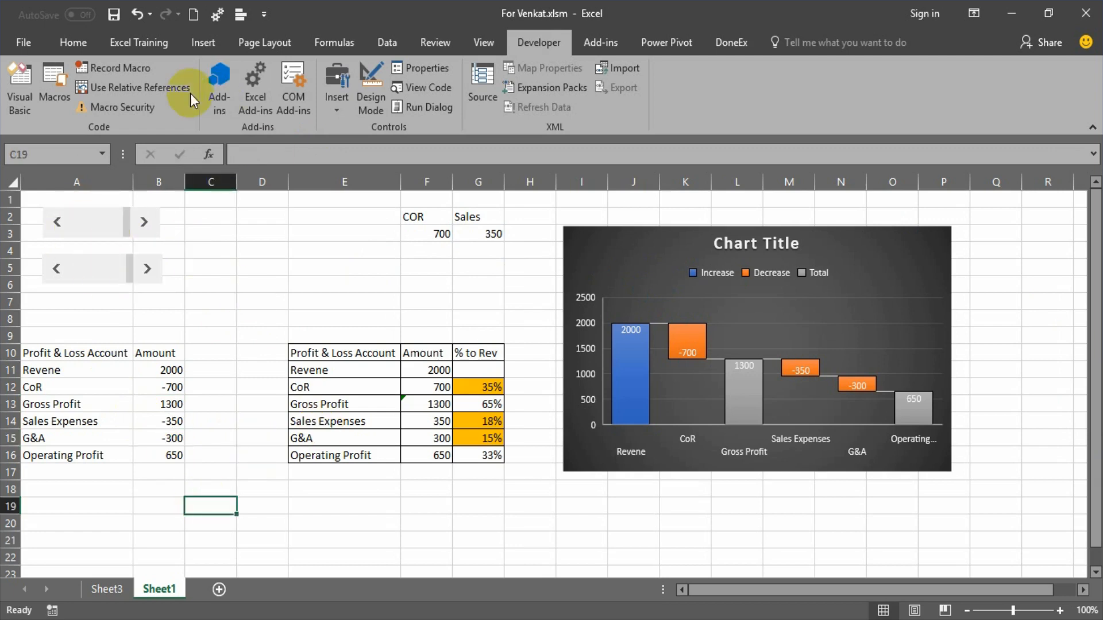
Draw a rectangle about 1.75" wide and 0.41" high on the empty cells beside the scroll bars and fill it red.
click(273, 46)
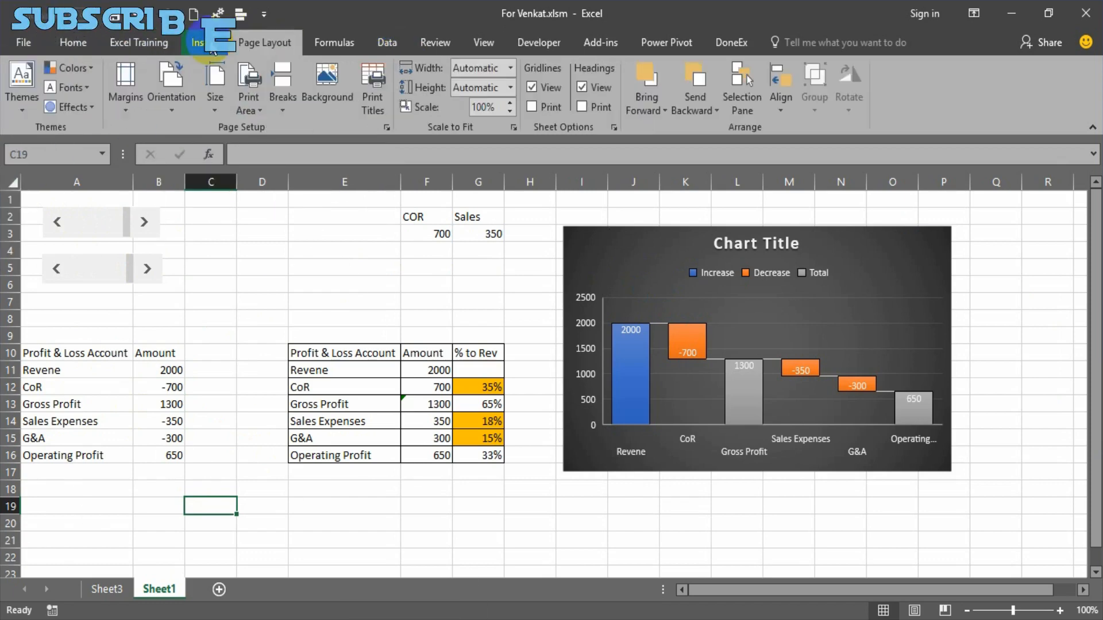
click(198, 44)
click(285, 70)
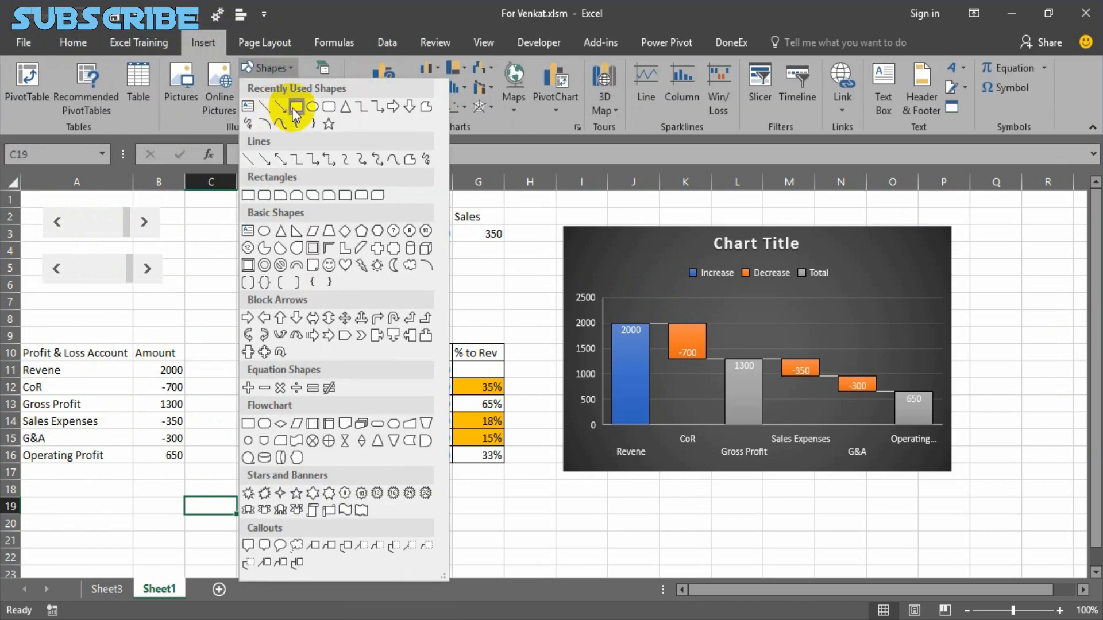
click(287, 98)
drag(254, 269, 373, 261)
click(404, 66)
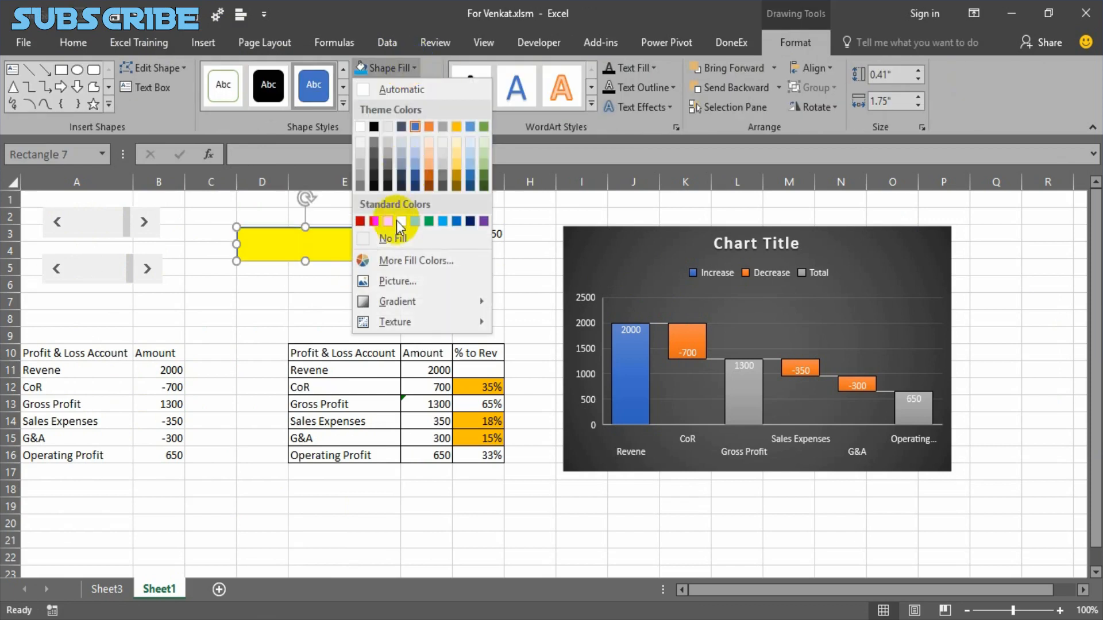
click(367, 221)
Place the red rectangle behind the COR scroll bar as a frame and enlarge its height to about 0.48".
drag(351, 228, 142, 205)
right_click(143, 216)
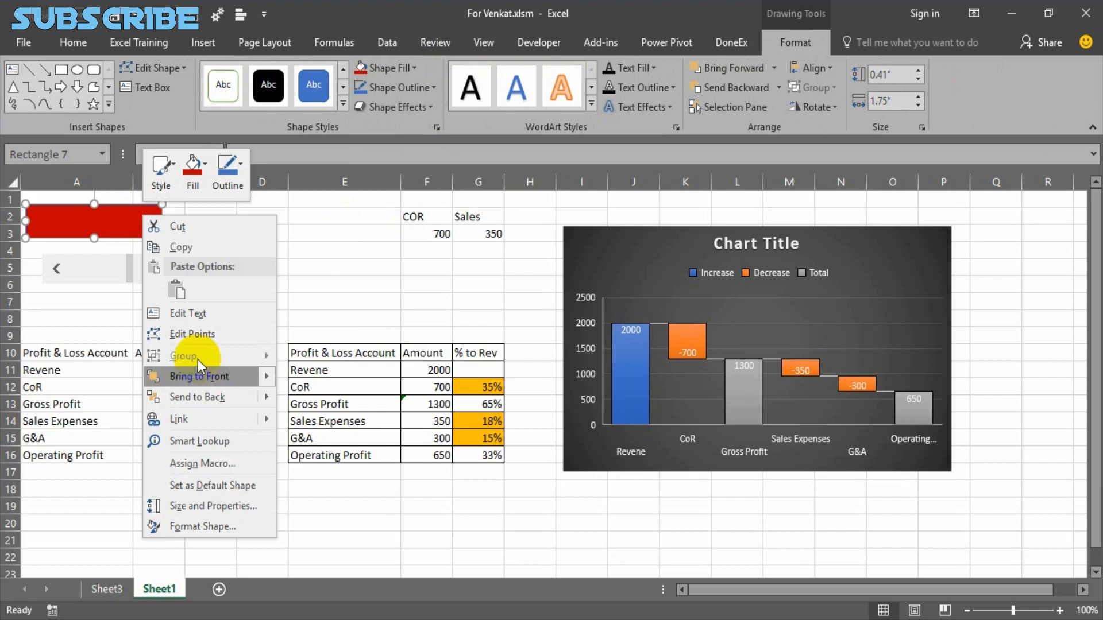
click(216, 405)
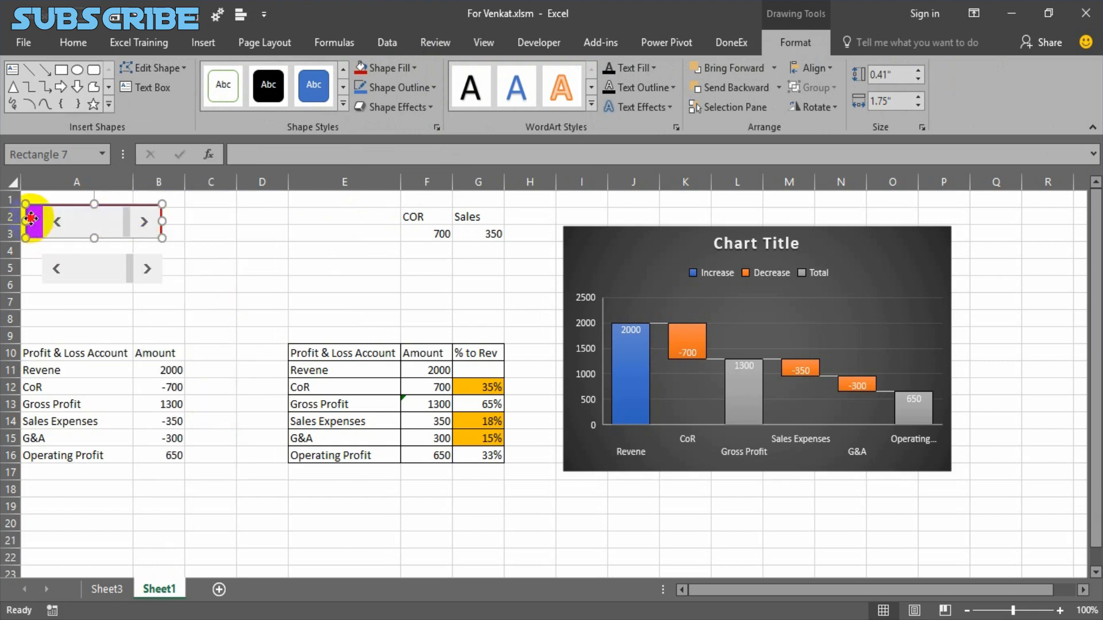
drag(32, 223, 35, 224)
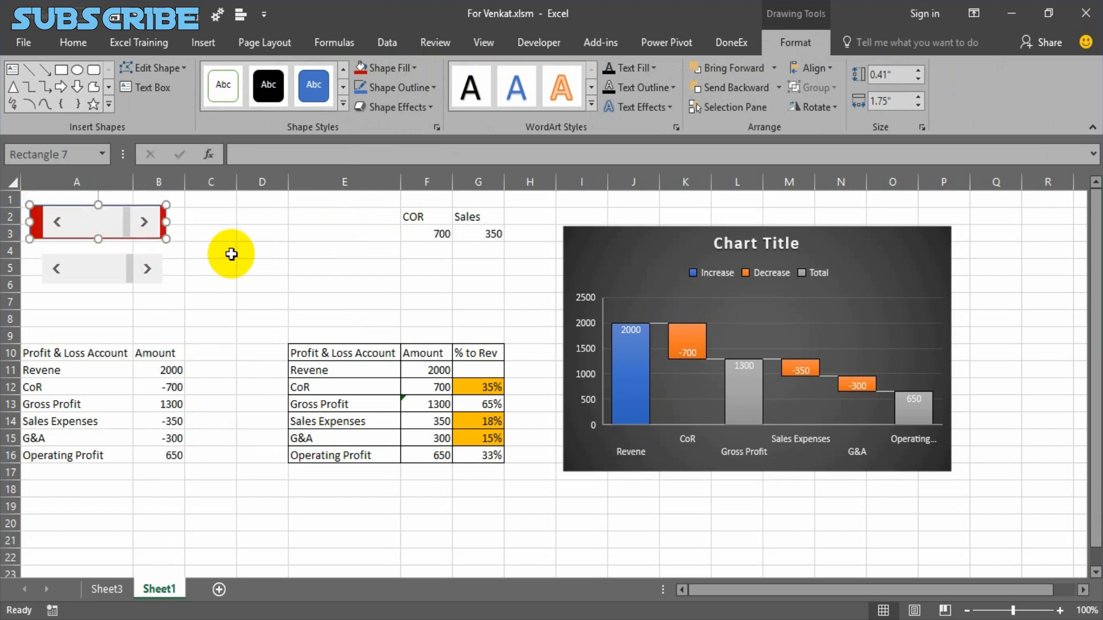
drag(99, 239, 148, 242)
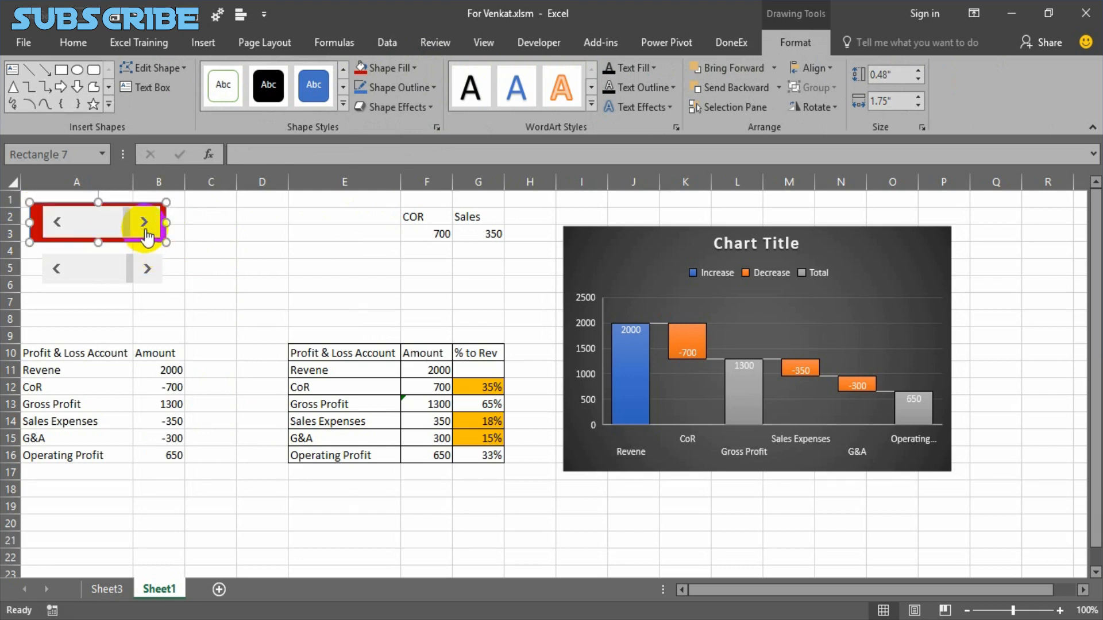
Group the COR scroll bar with its red rectangle and deselect the group.
shift+click(146, 236)
right_click(146, 230)
mouse_move(197, 328)
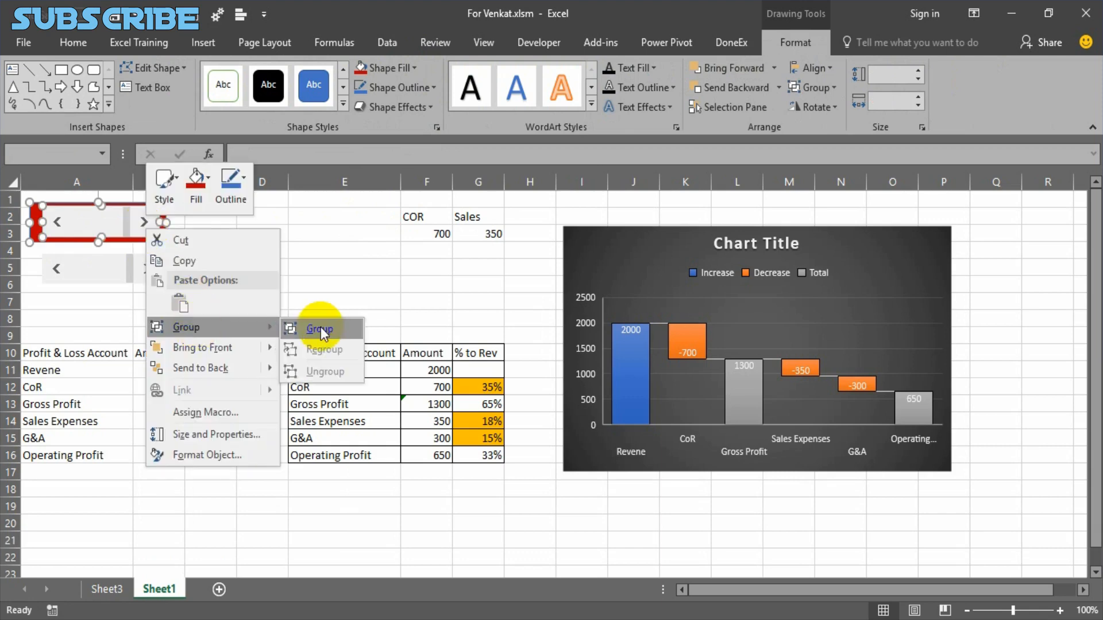
click(320, 329)
click(242, 249)
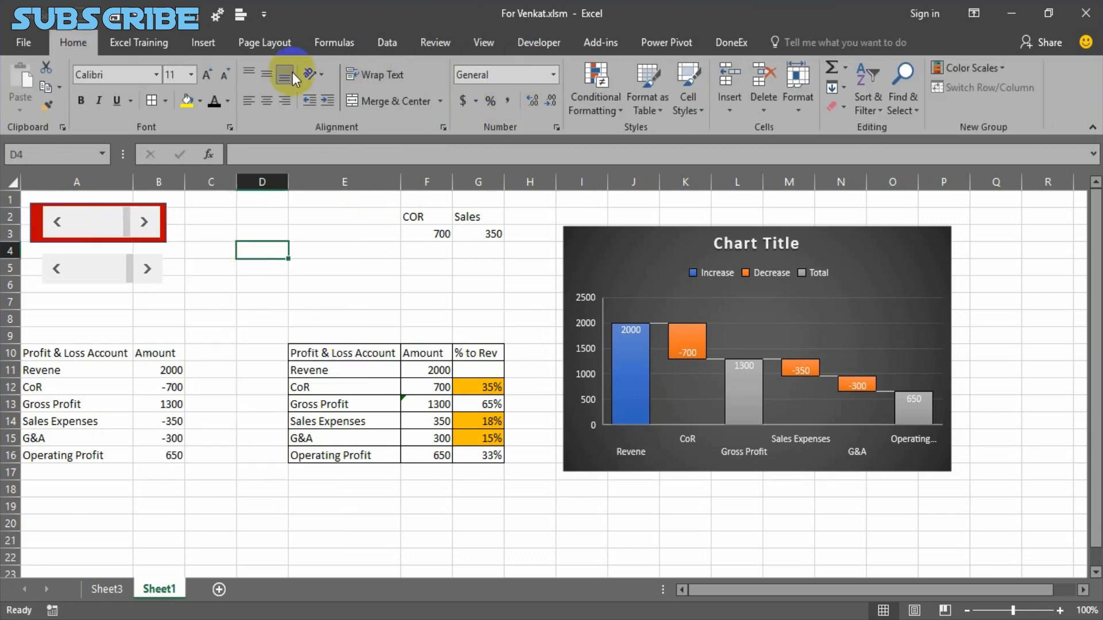
Draw a second rectangle about 1.74" wide and 0.39" high over the Sales scroll bar.
click(208, 45)
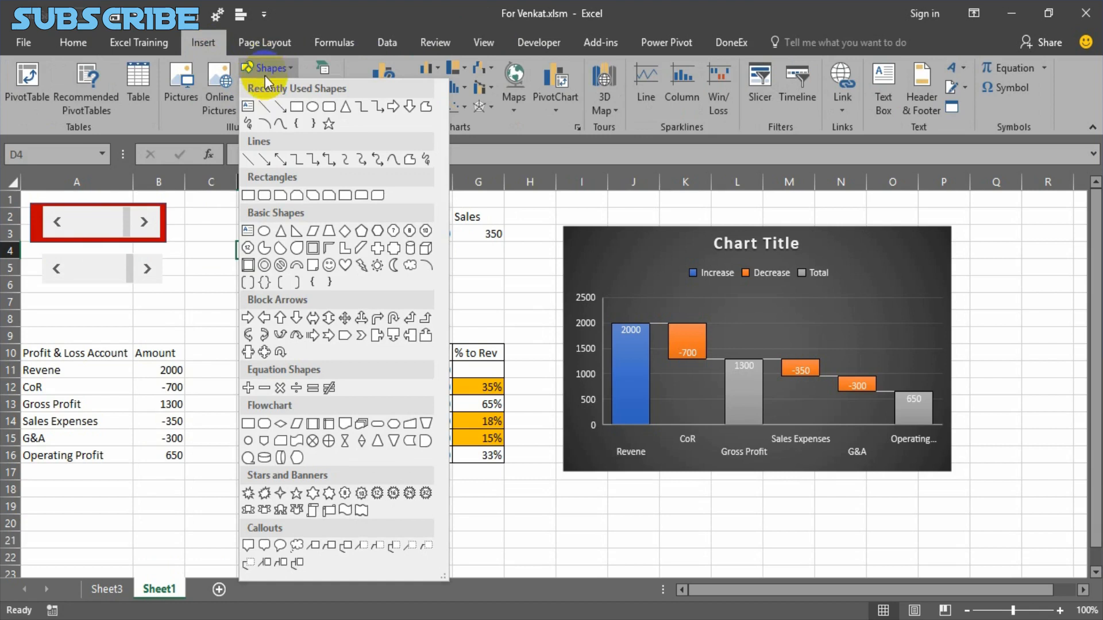
click(296, 106)
drag(35, 253, 172, 285)
Send the second rectangle behind the Sales scroll bar and enlarge its height to about 0.47".
right_click(158, 276)
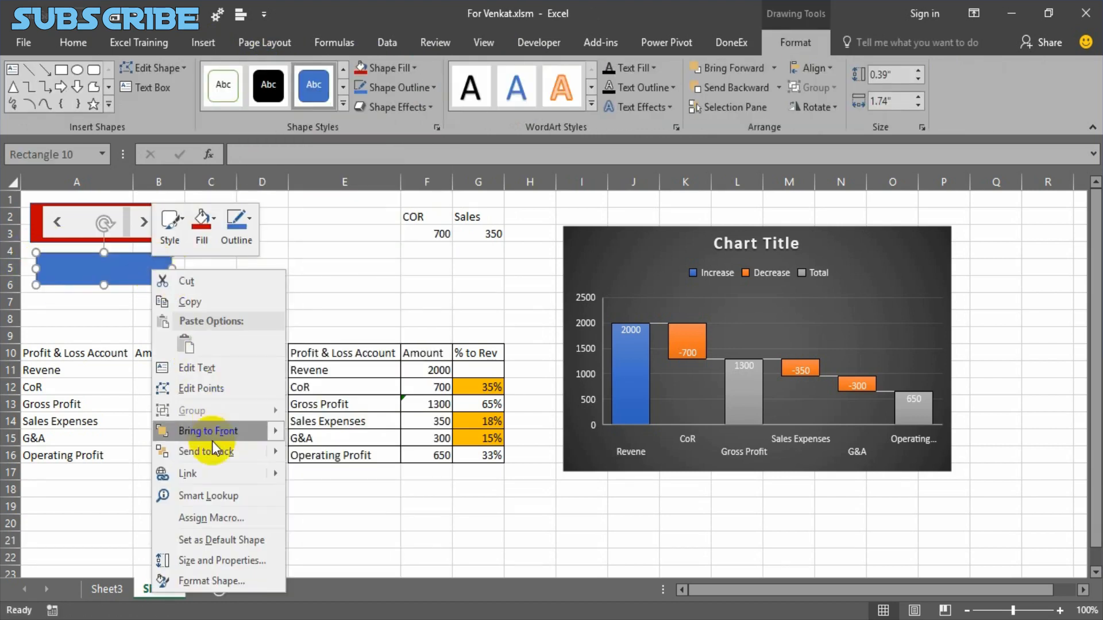
click(216, 450)
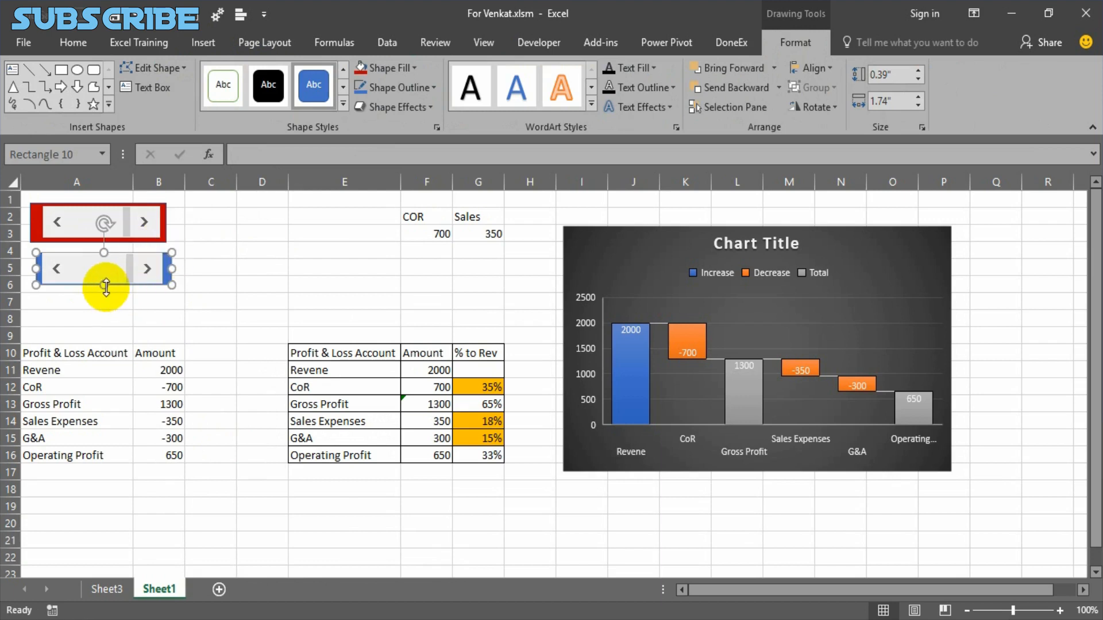
drag(103, 287, 137, 282)
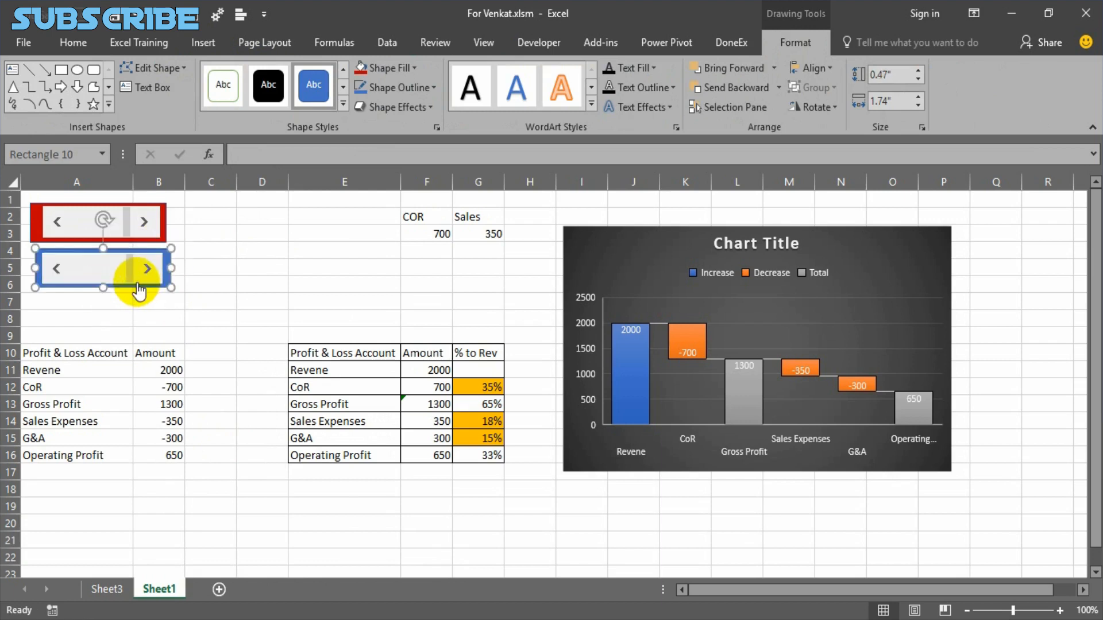
Fill the rectangle framing the Sales scroll bar with the standard orange color.
right_click(168, 266)
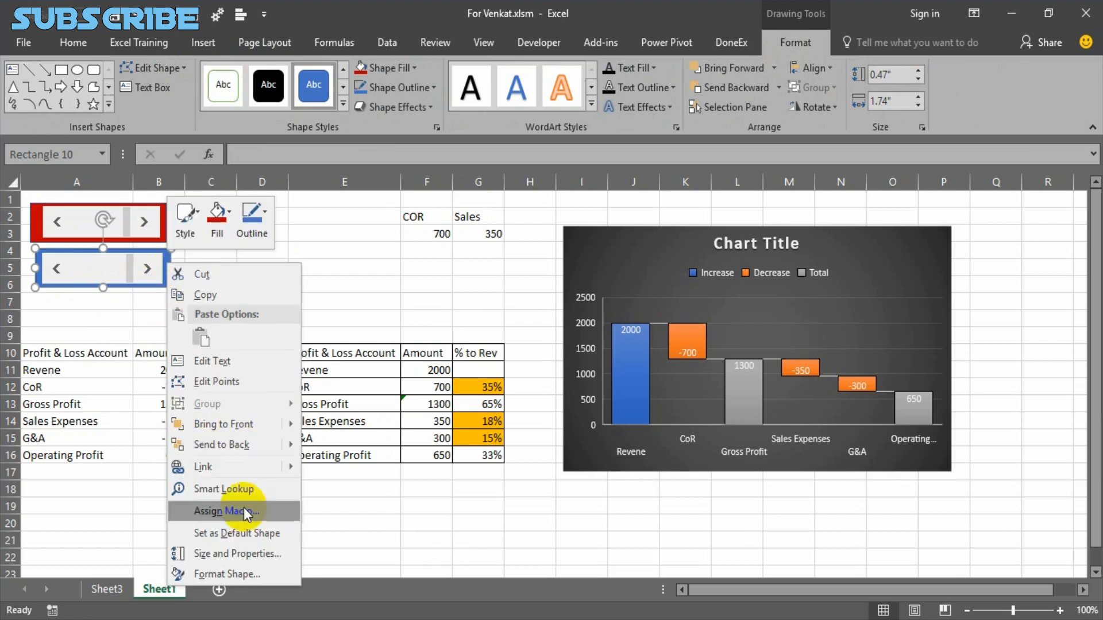
click(384, 66)
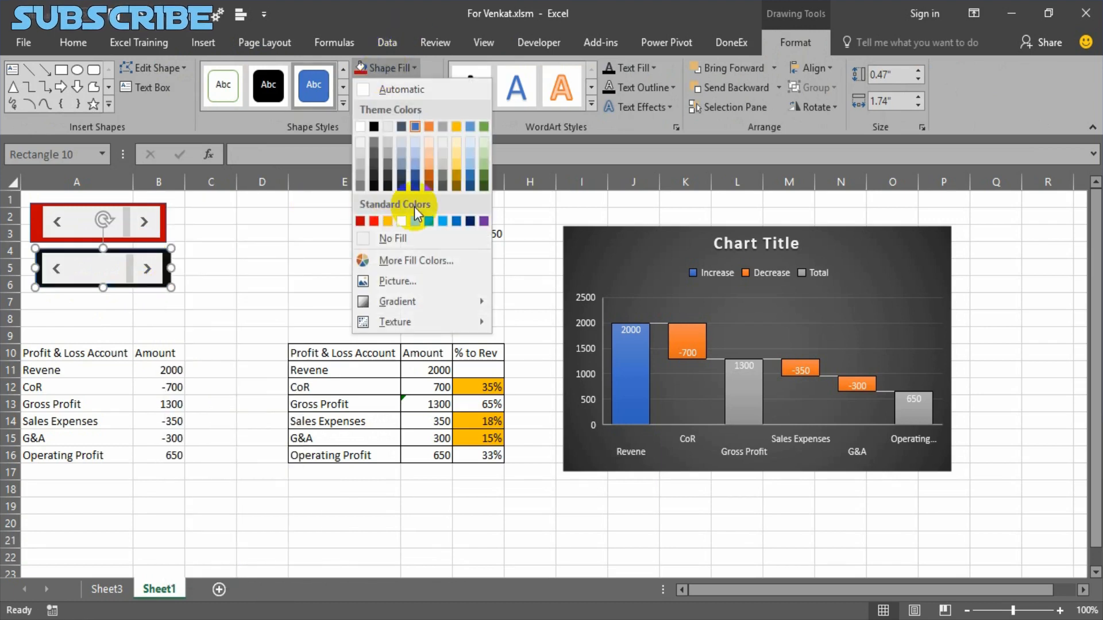
click(393, 223)
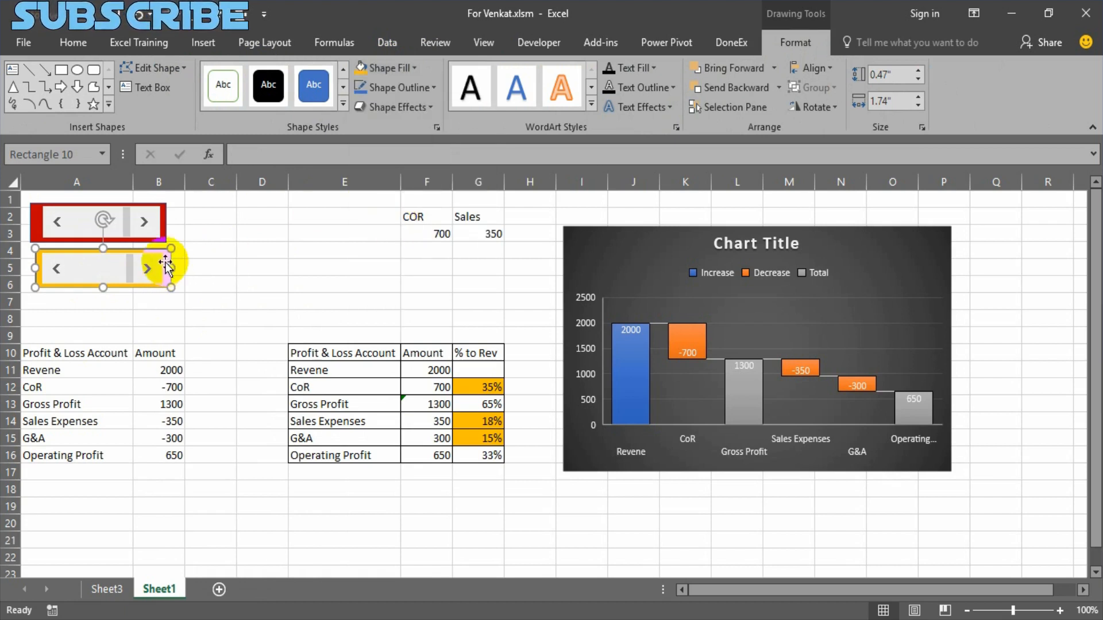
Group the Sales scroll bar with its orange rectangle and move the group down to about rows 5–7.
shift+click(137, 268)
right_click(136, 268)
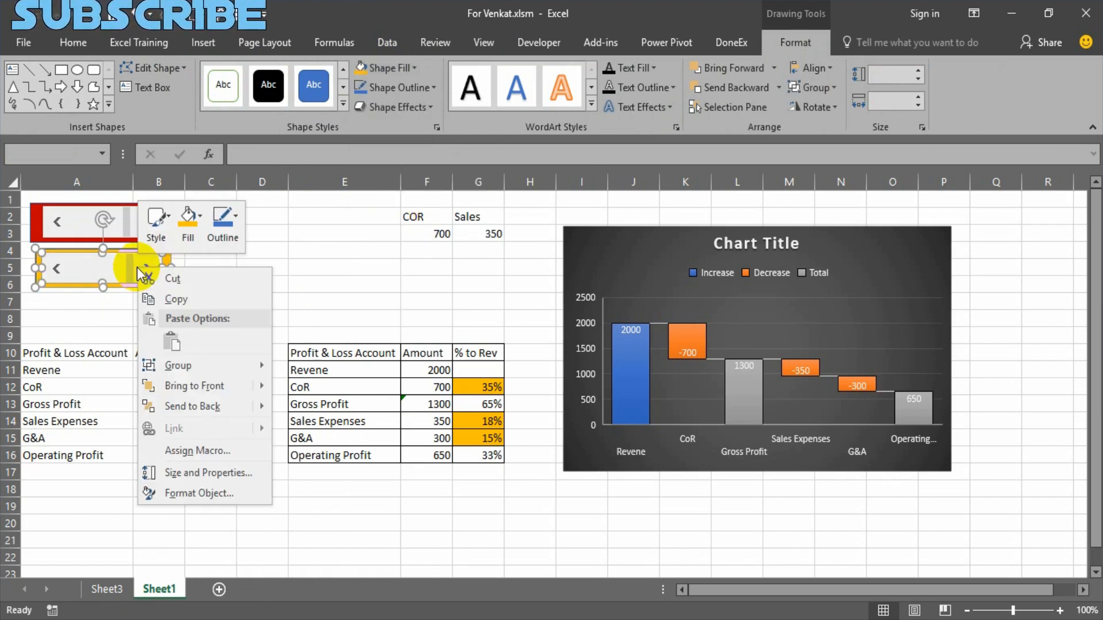
click(288, 352)
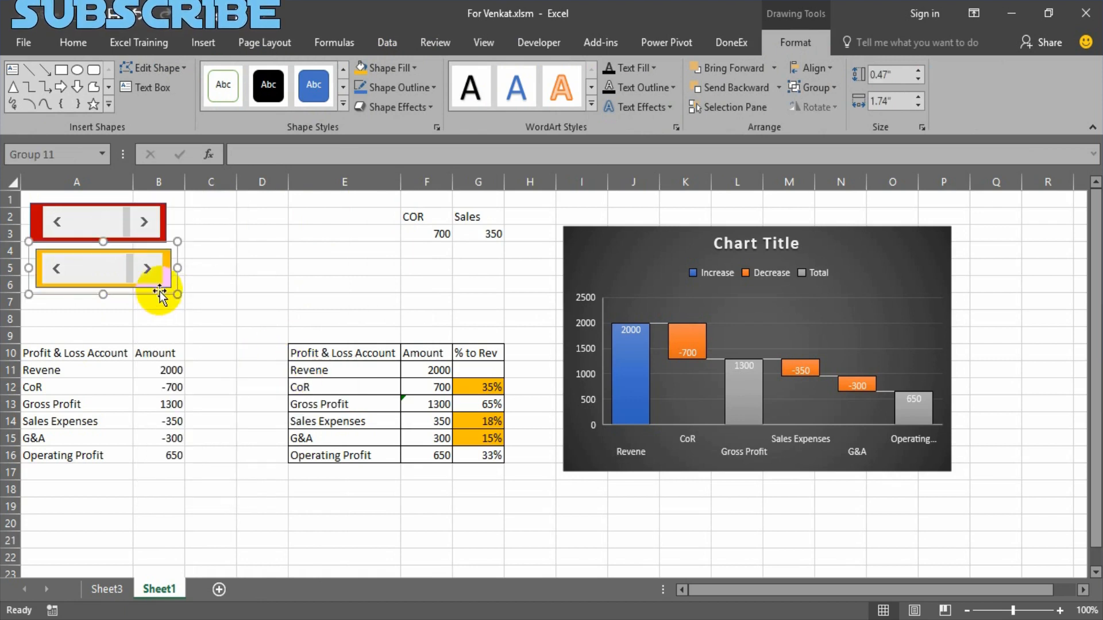
mouse_move(160, 288)
mouse_down()
mouse_move(157, 309)
mouse_move(154, 297)
mouse_up()
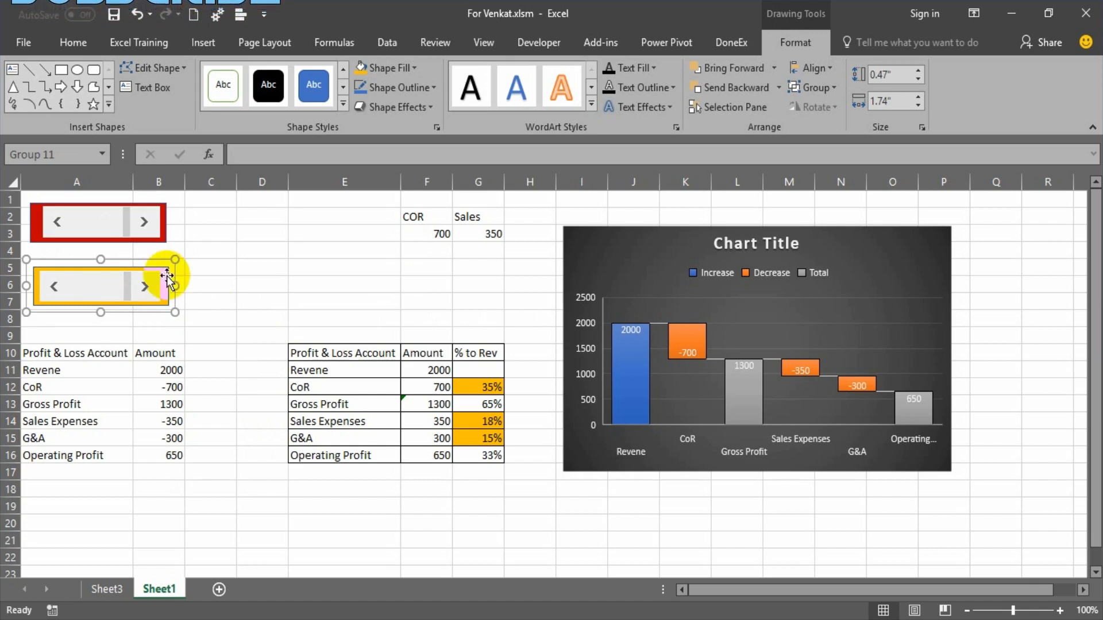
Lower the COR amount to 450 and the Sales amount to 150 with their scroll bars.
click(57, 223)
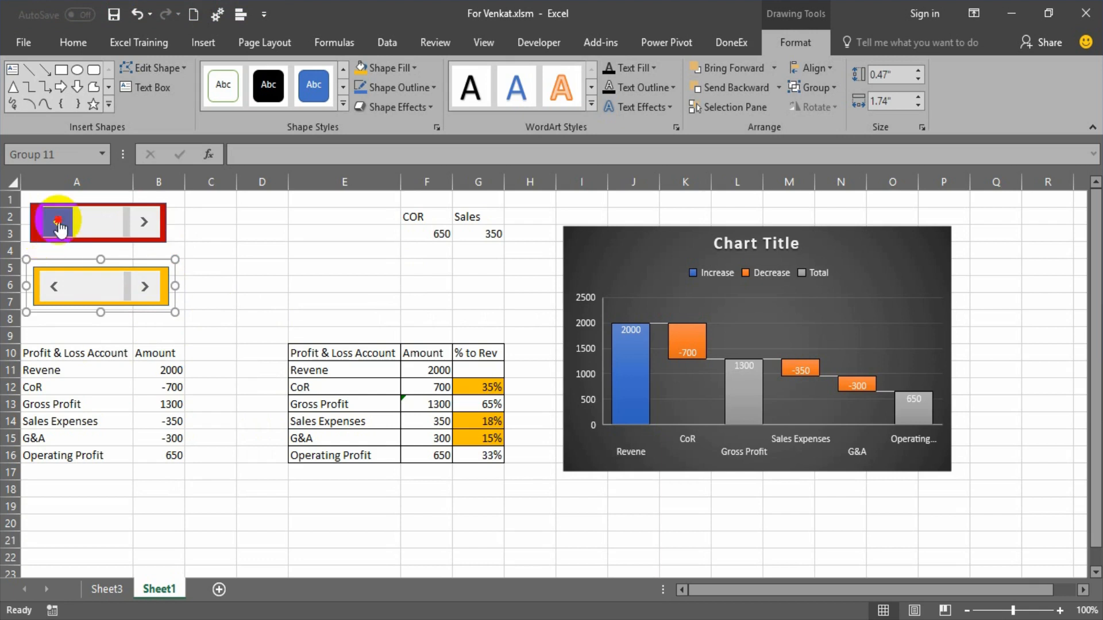
click(57, 222)
click(58, 224)
click(58, 225)
click(57, 224)
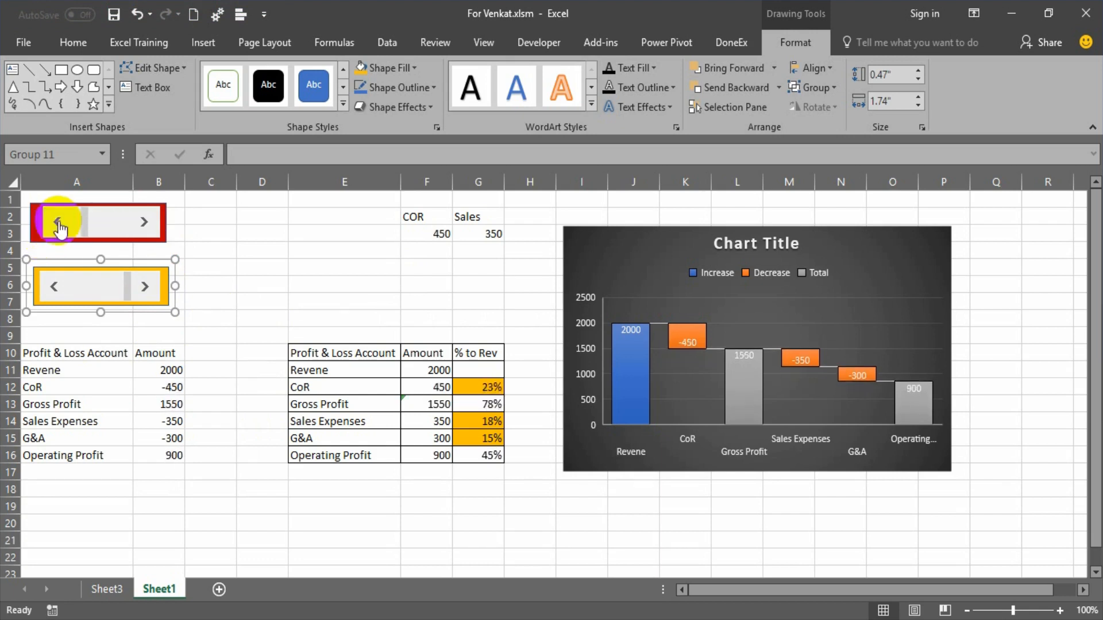
click(56, 287)
click(56, 286)
click(56, 286)
click(56, 286)
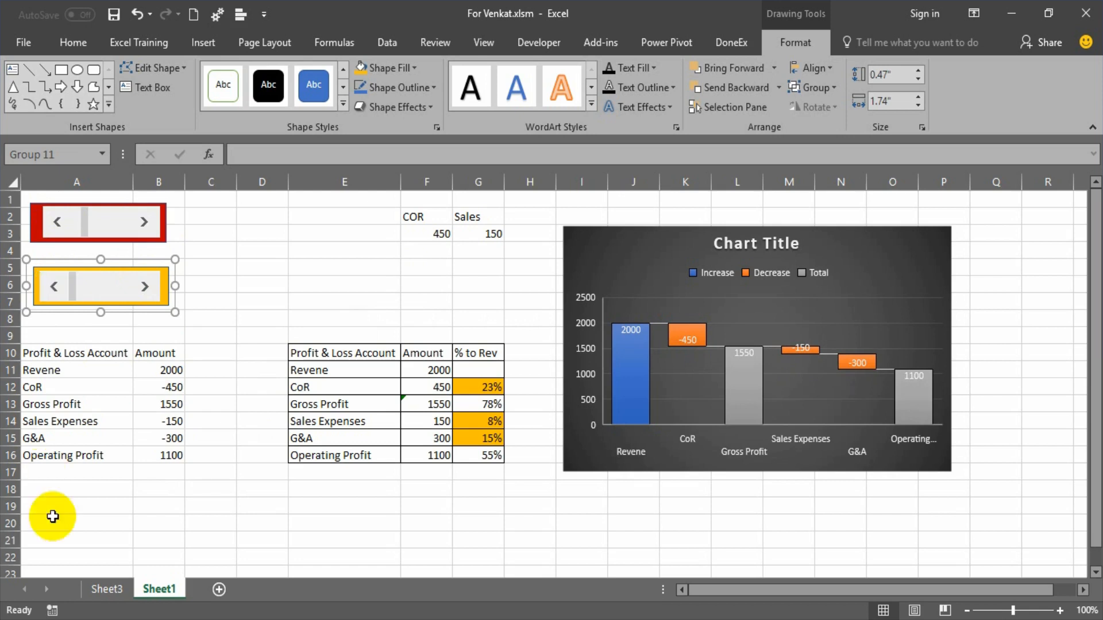
Set the font color of the source Profit & Loss table in A10:B17 to white to hide its text.
drag(73, 356, 165, 474)
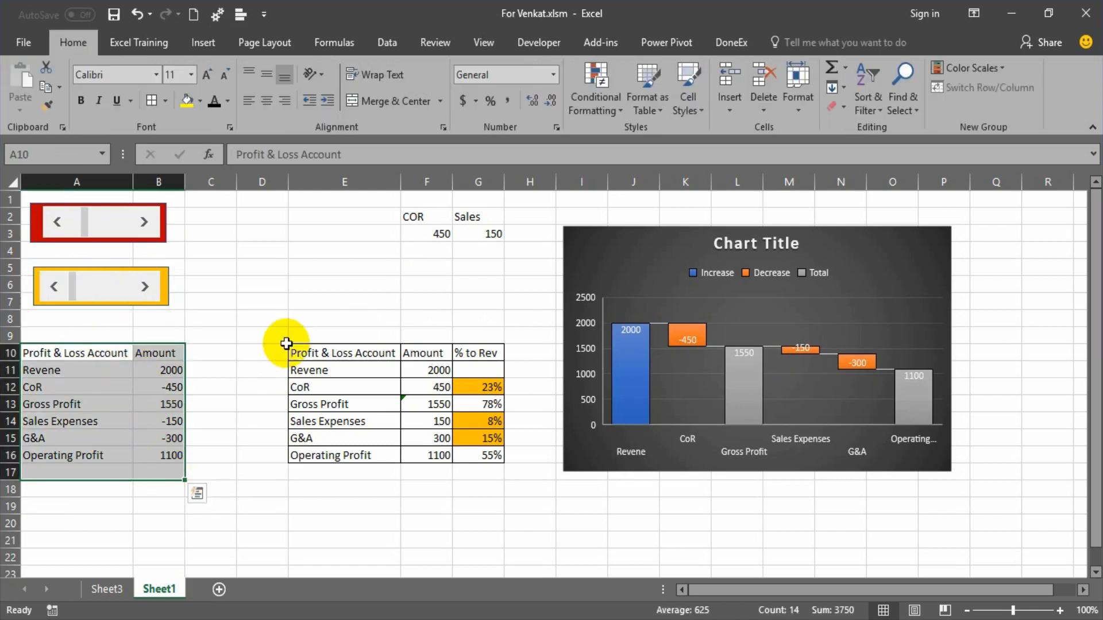
click(227, 102)
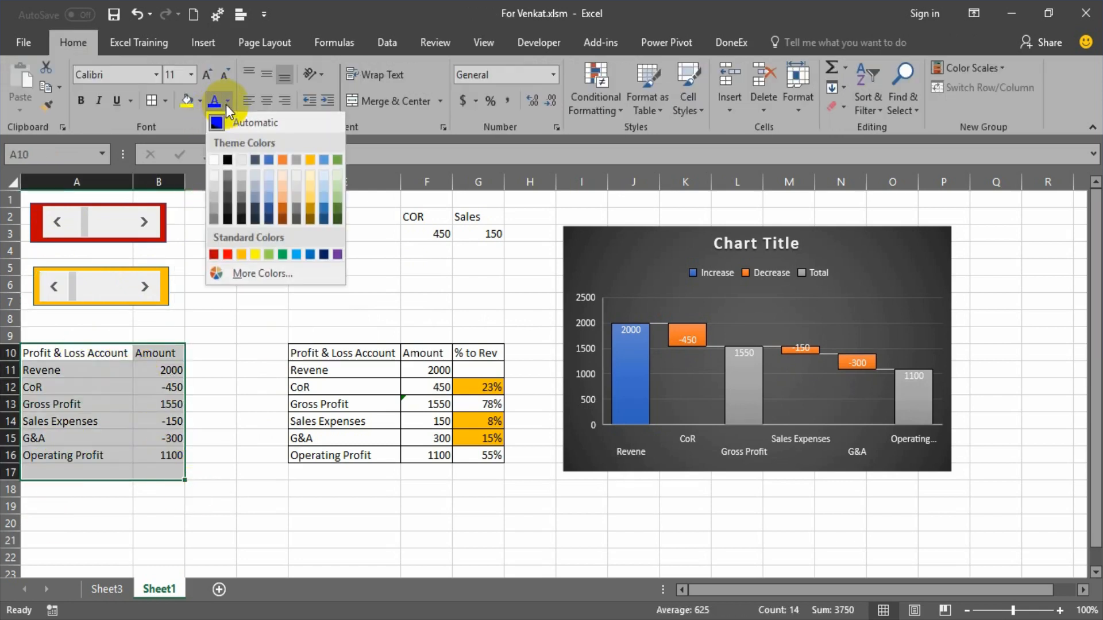
click(214, 160)
click(251, 426)
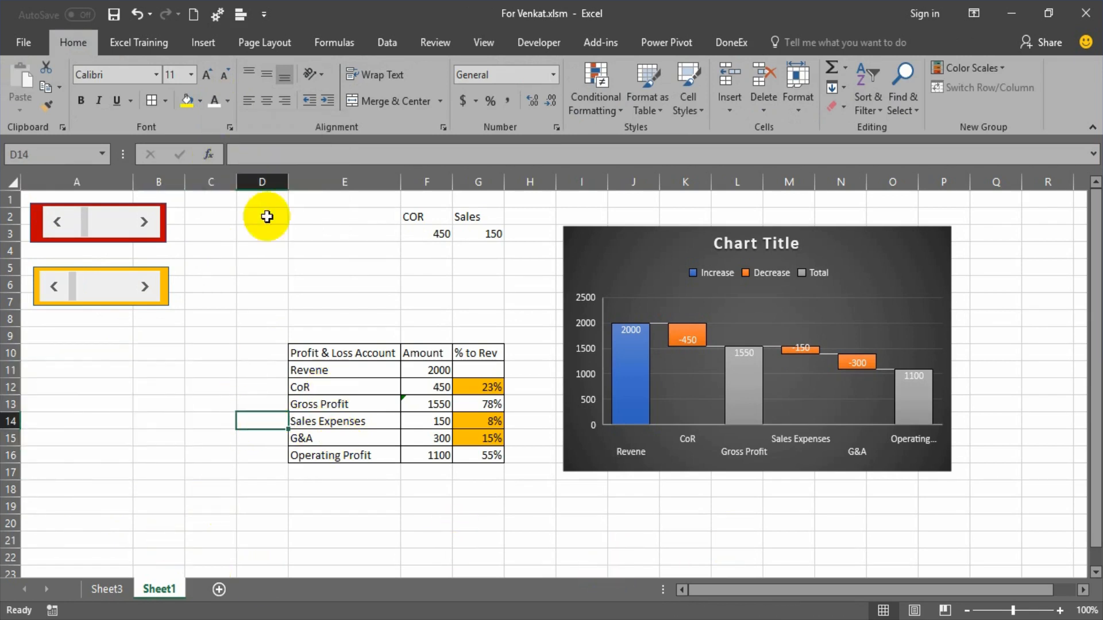
Draw a rectangle about 2.22" wide and 1.93" high over the source table in columns A and B and fill it white.
click(191, 52)
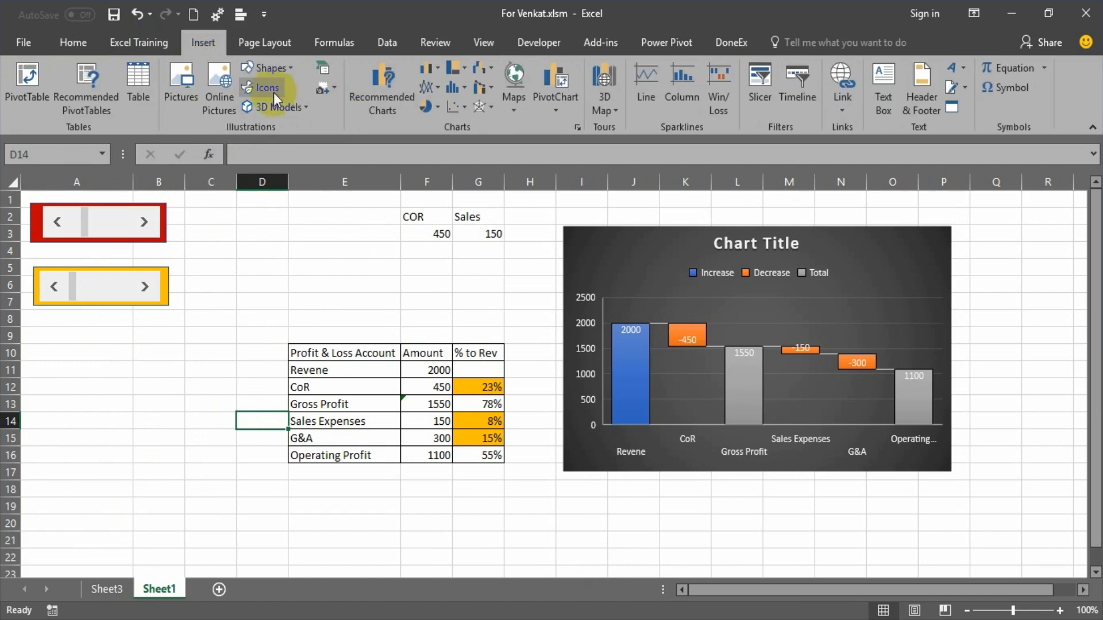
click(267, 69)
click(296, 109)
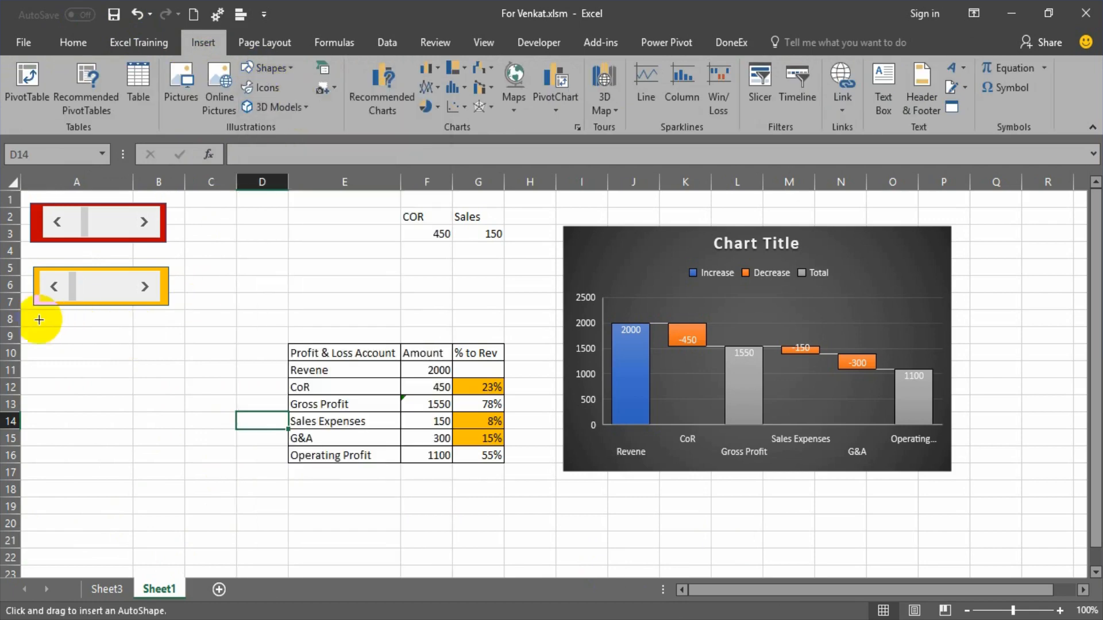
mouse_move(22, 314)
mouse_down()
mouse_move(41, 347)
mouse_move(194, 472)
mouse_up()
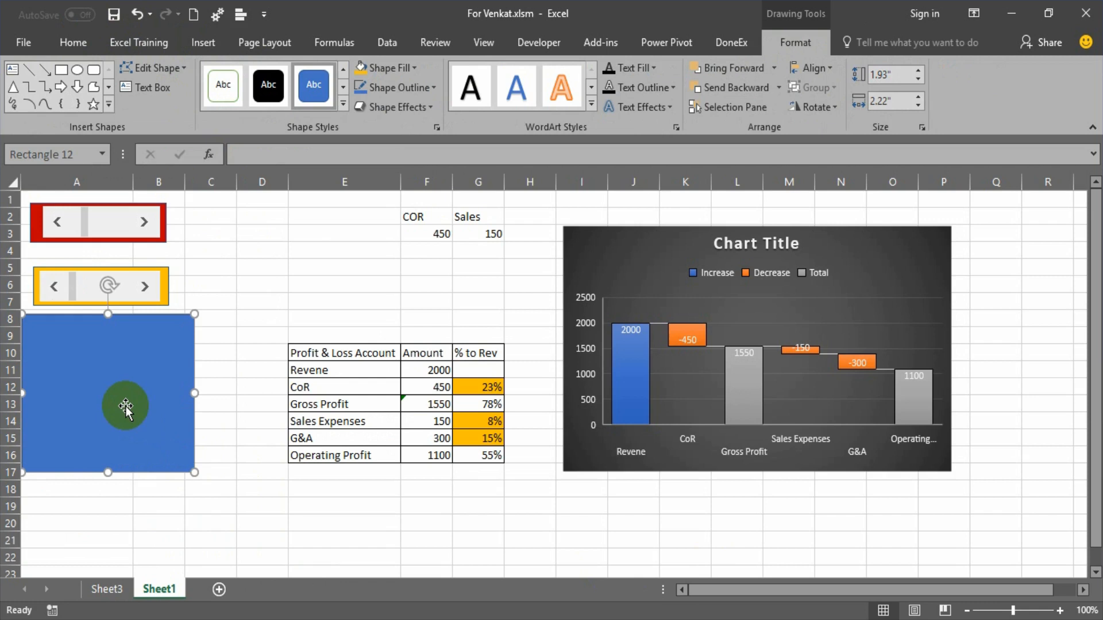
click(393, 68)
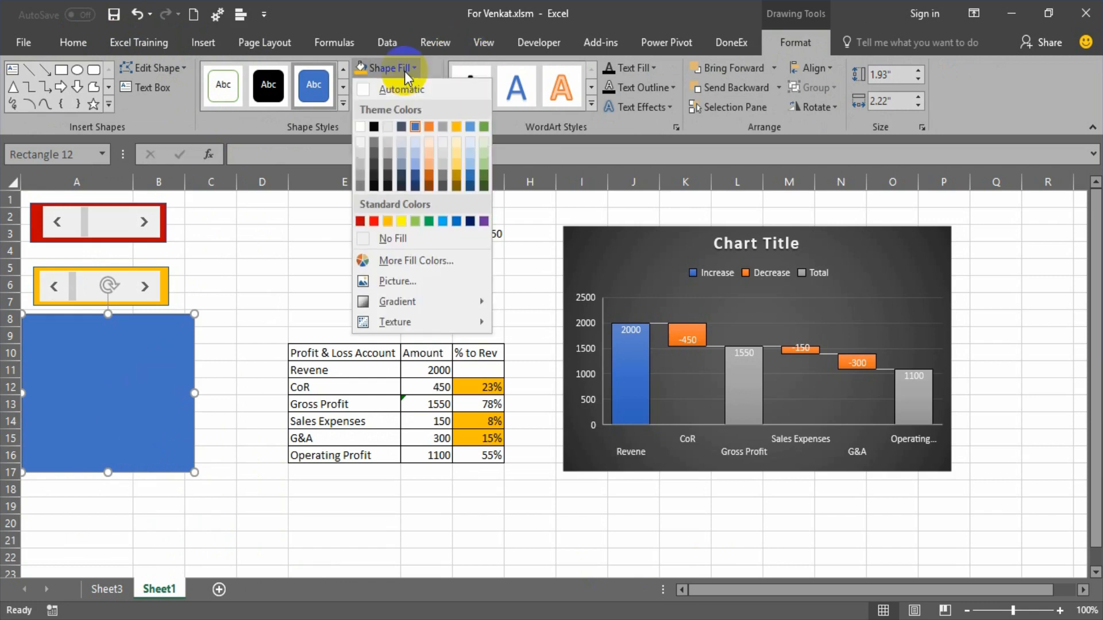
click(363, 127)
click(241, 370)
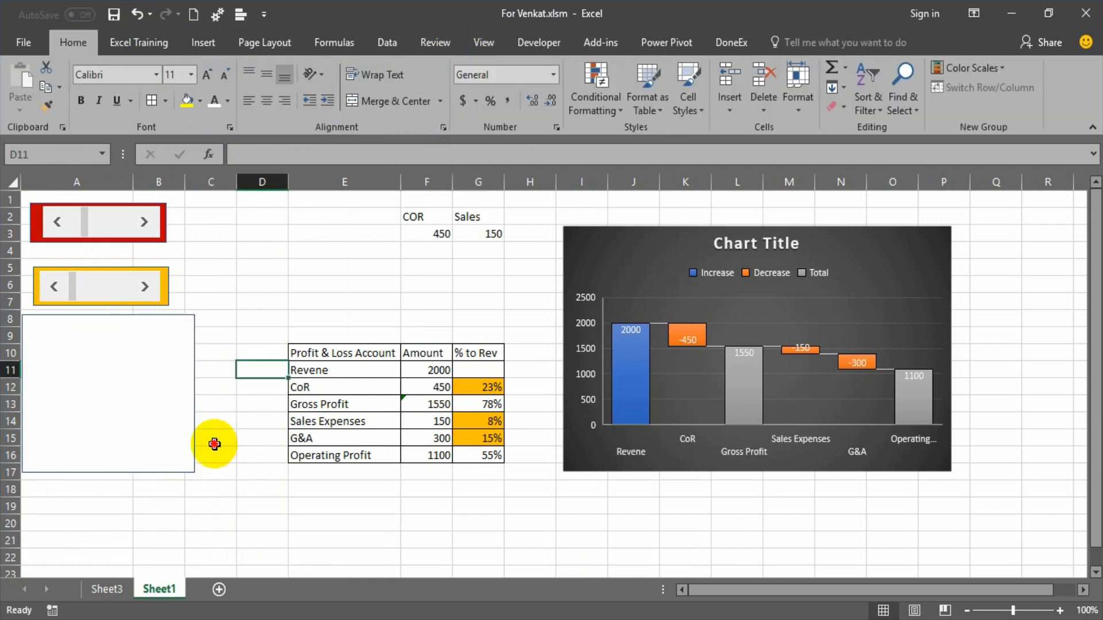
click(135, 422)
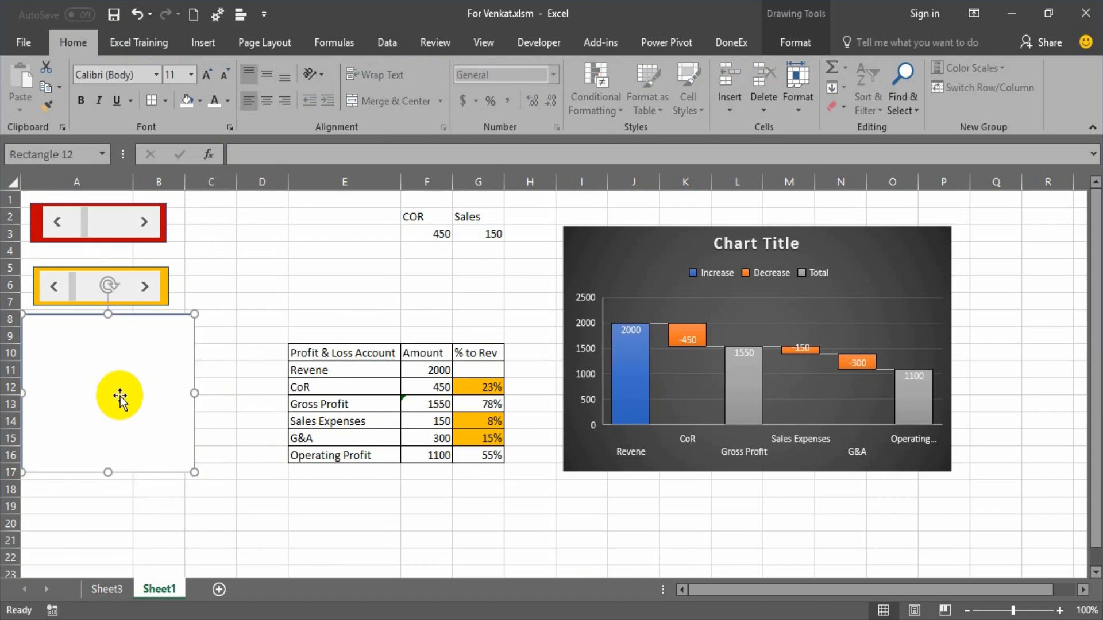
Format the COR and Sales cells F2:G3 with yellow fill, bold text at size 18 and centered alignment.
drag(411, 221, 488, 233)
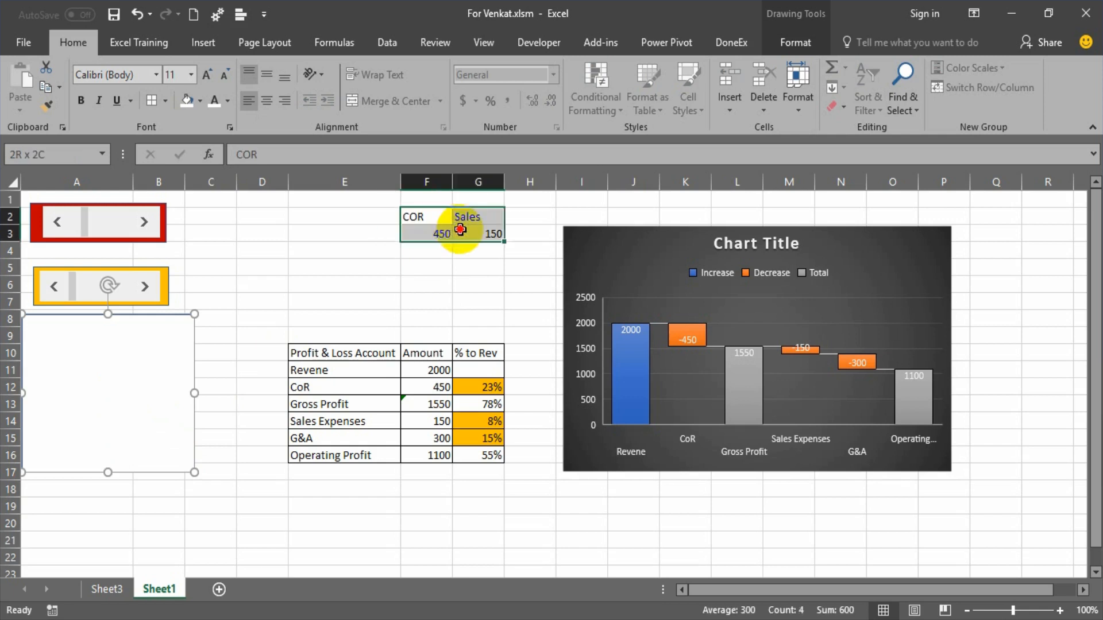
click(188, 102)
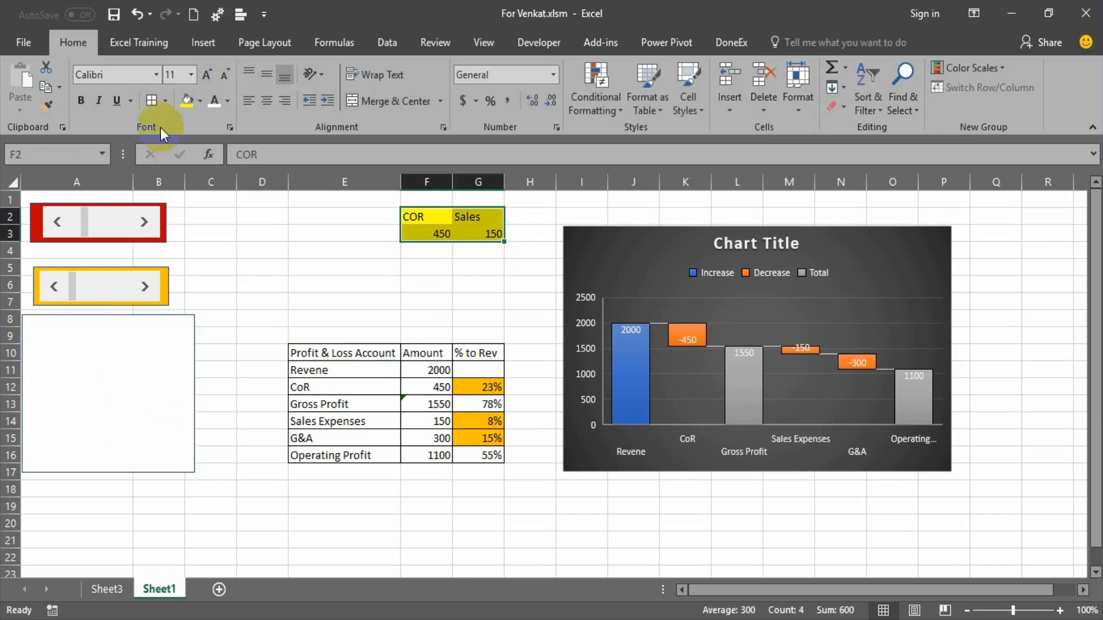
click(84, 102)
click(208, 81)
click(208, 81)
click(208, 80)
click(209, 80)
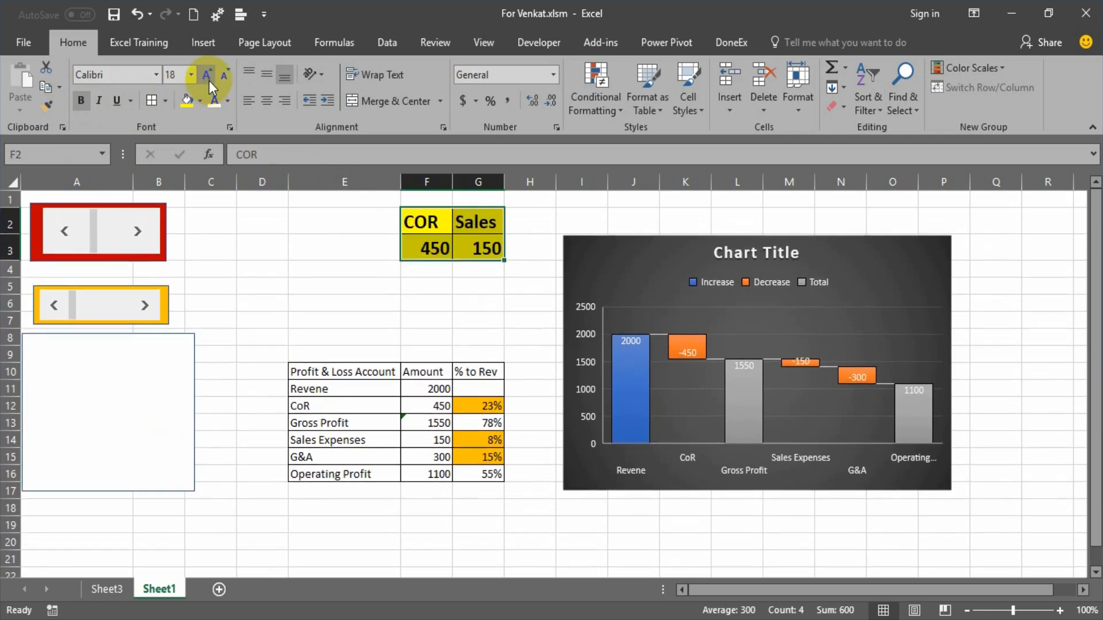
click(265, 102)
click(320, 302)
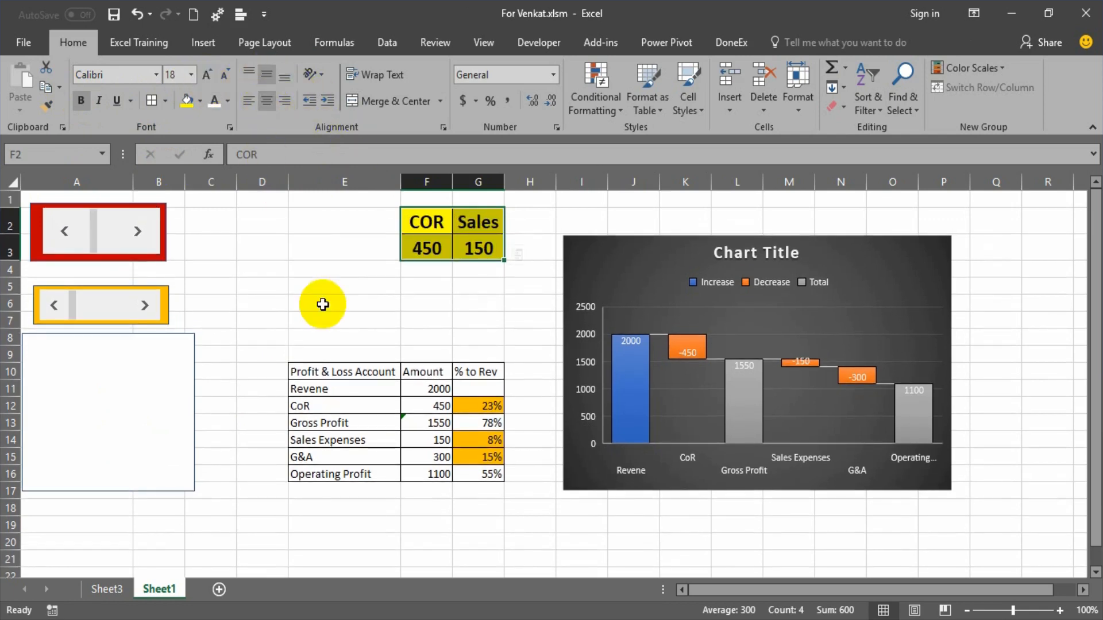
Change the fill of the COR and Sales amount cells F3:G3 to light gray.
drag(434, 239, 466, 244)
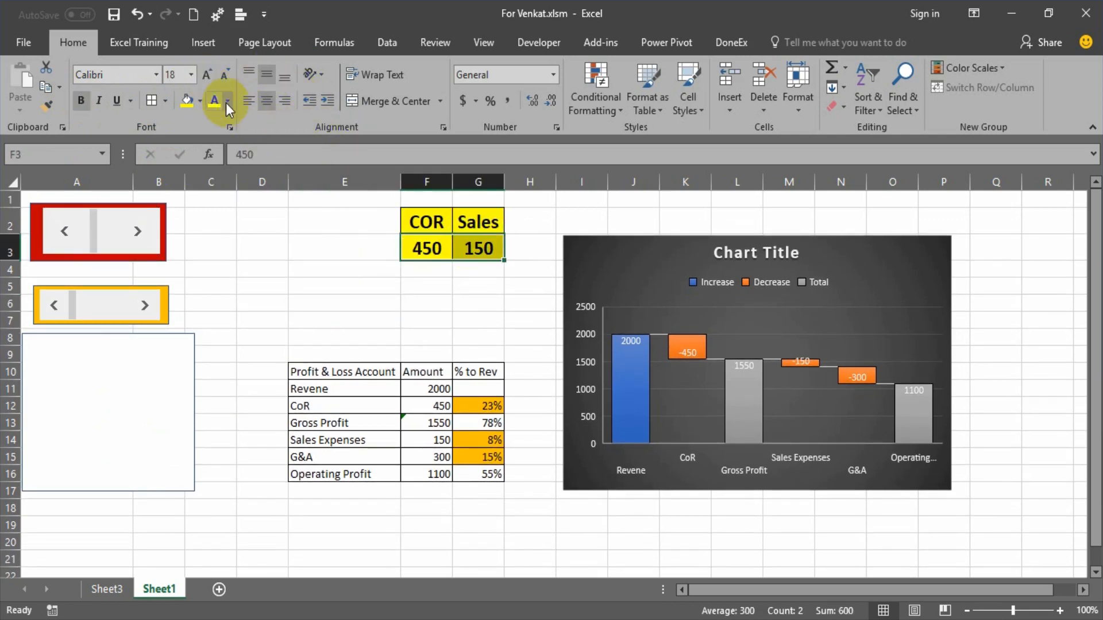
click(227, 105)
click(244, 16)
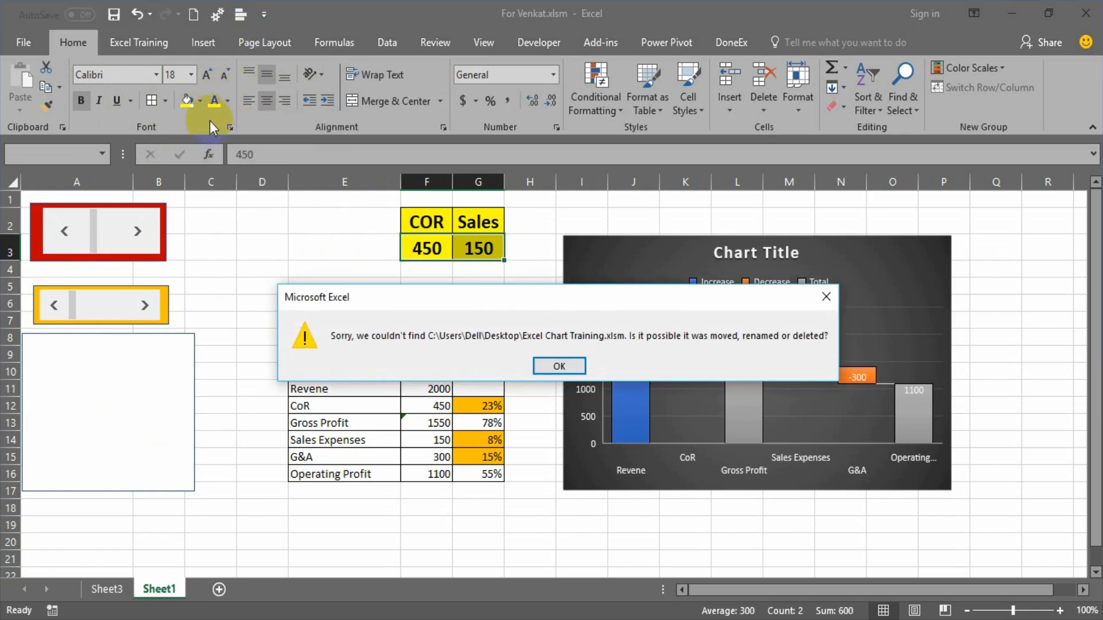
key(Return)
click(200, 102)
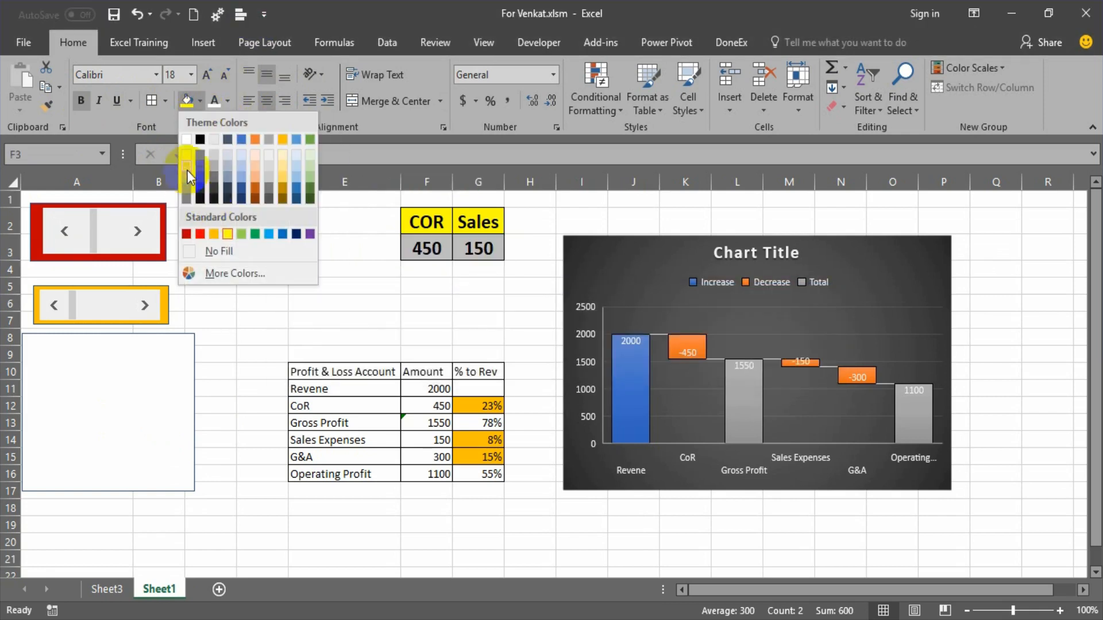
click(188, 154)
click(359, 270)
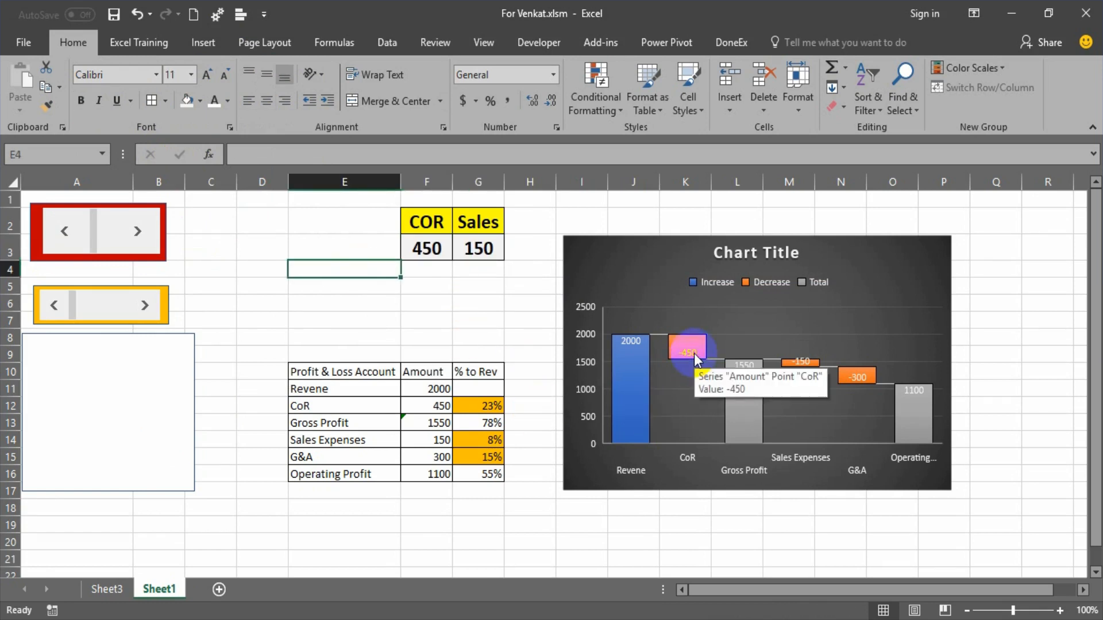
Reduce the height of the COR scroll bar group and move the Sales scroll bar group up directly beneath it.
mouse_move(751, 377)
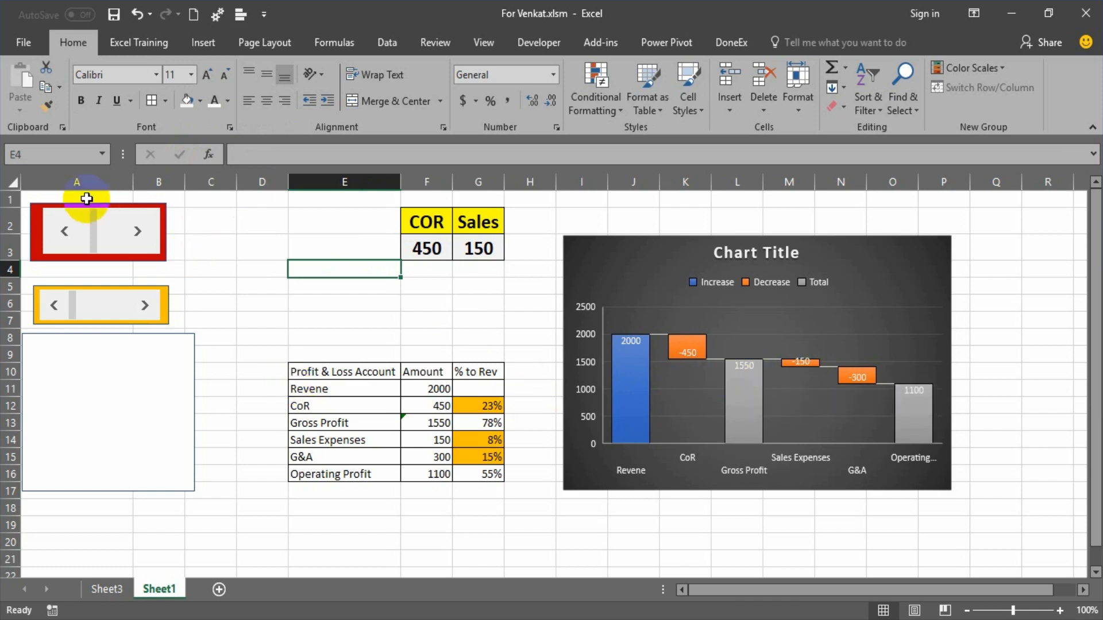
click(107, 204)
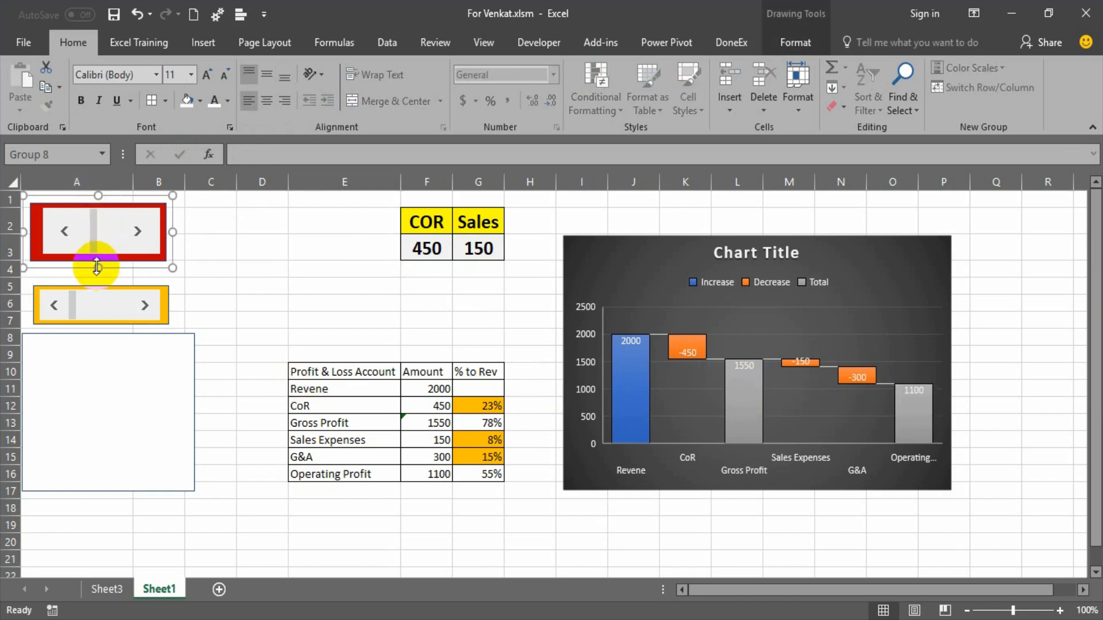
drag(95, 262, 97, 238)
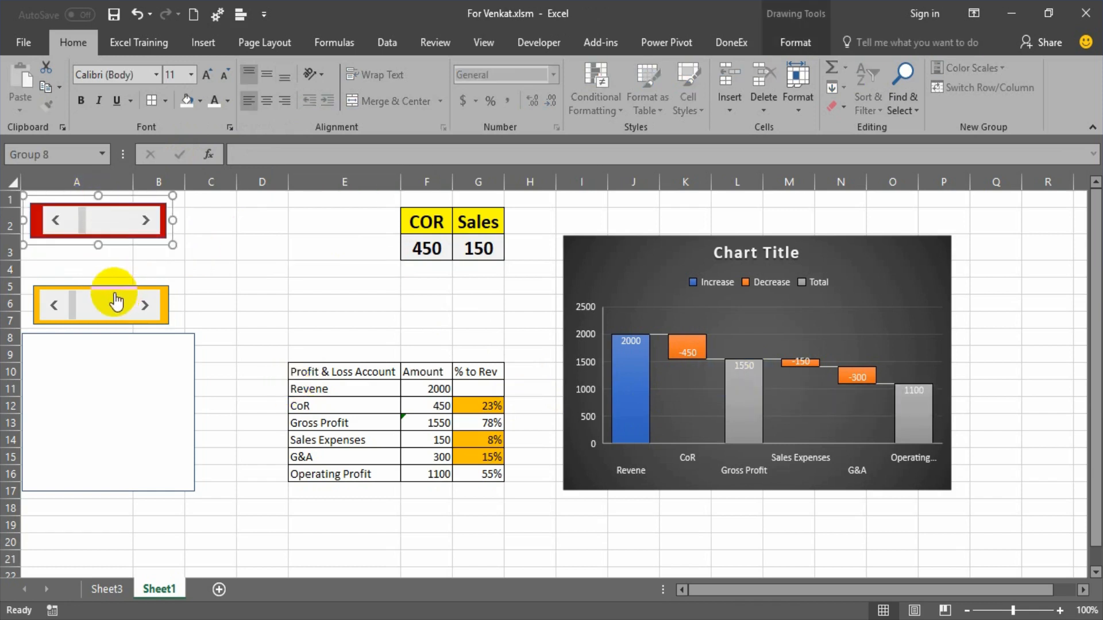
drag(157, 284, 155, 248)
click(208, 264)
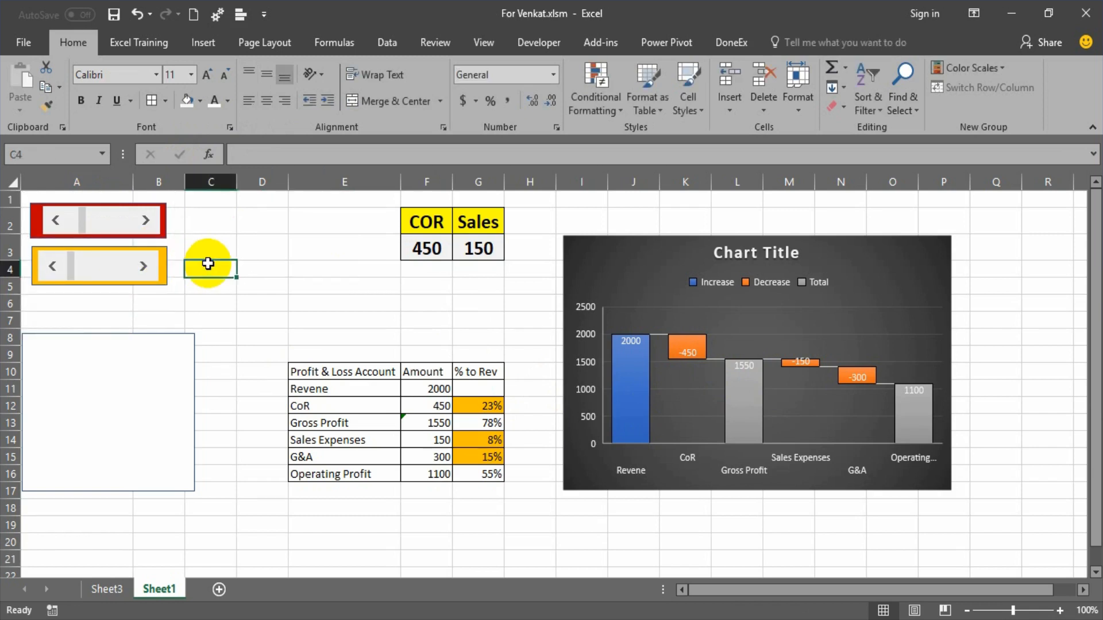
Test the COR scroll bar by raising the amount to 700 and lowering it back to 450.
click(146, 220)
click(146, 220)
click(146, 220)
click(145, 220)
click(145, 220)
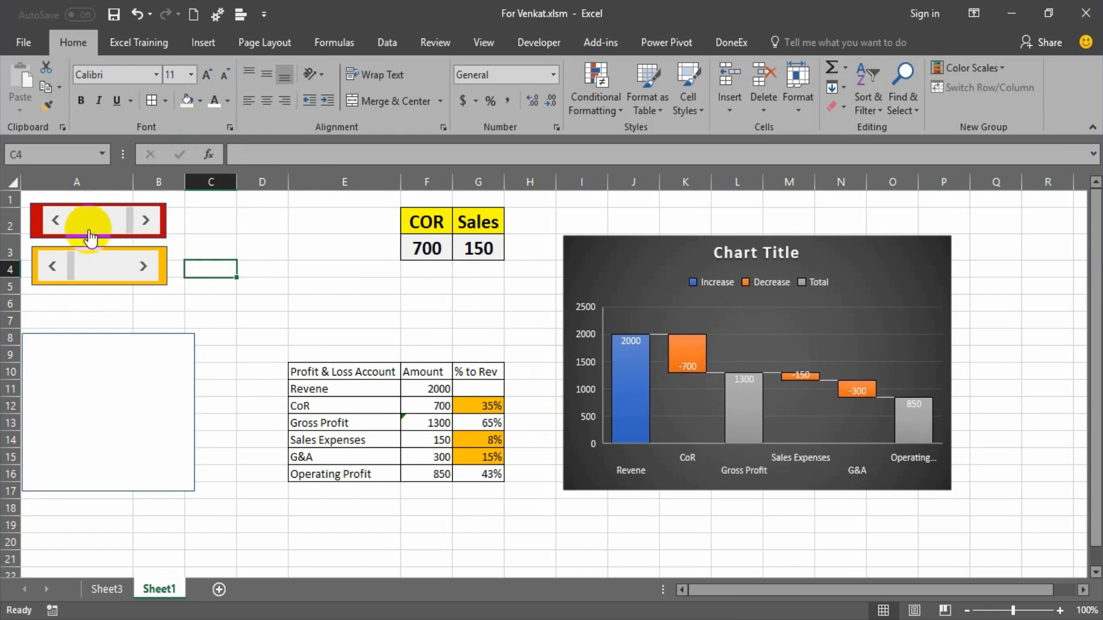
click(52, 220)
click(52, 220)
click(52, 221)
Use the COR scroll bar to lower the amount to 400 and raise it to 650.
click(51, 220)
click(52, 220)
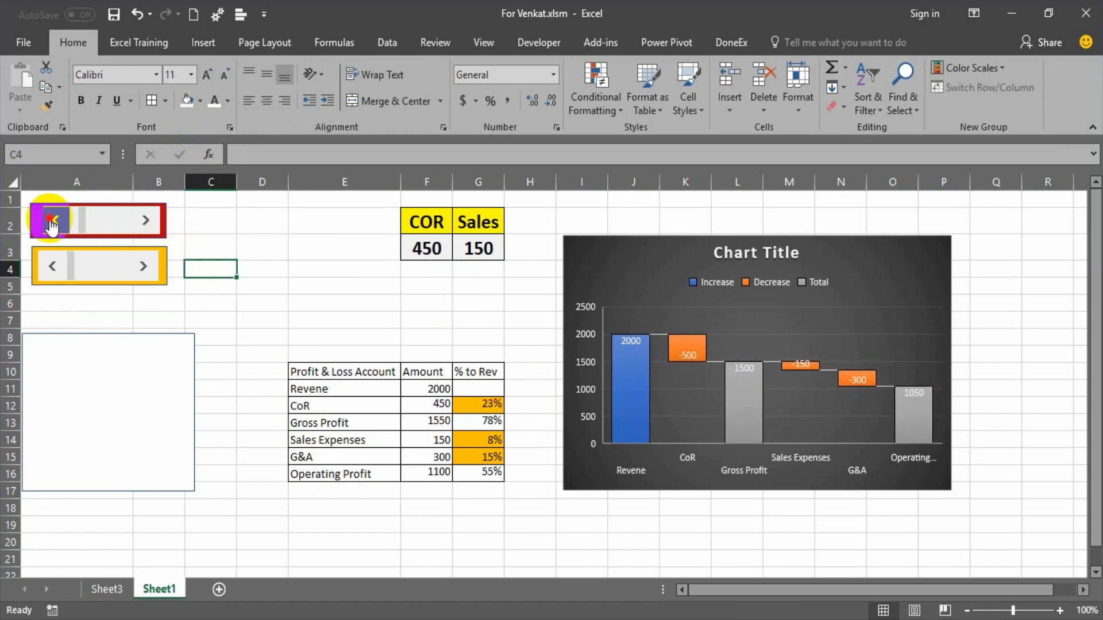
click(52, 220)
click(146, 220)
click(145, 220)
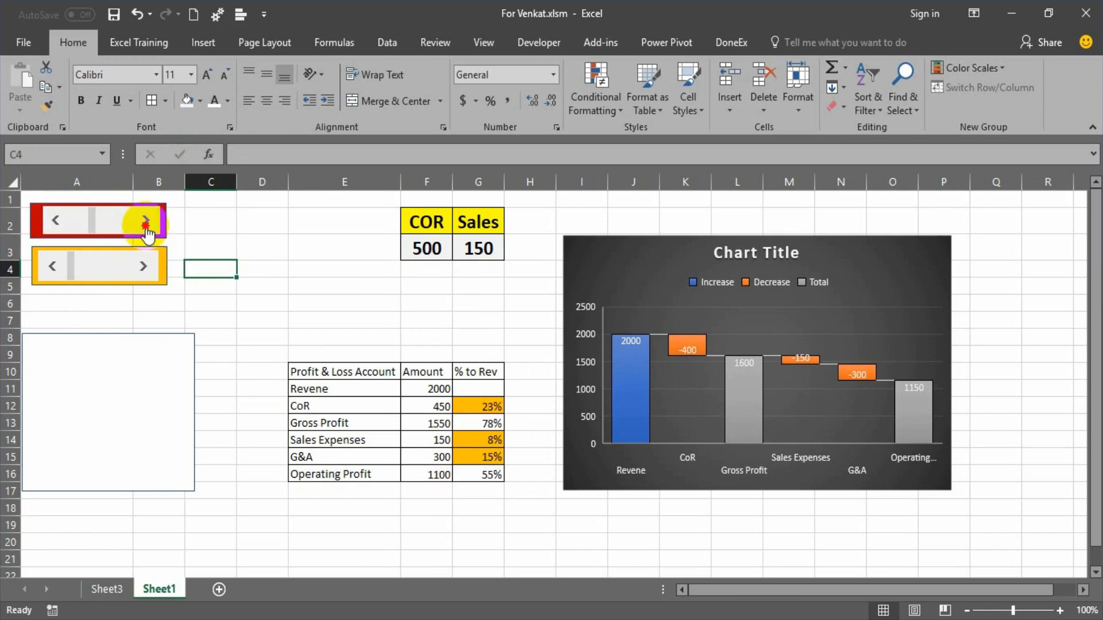
click(145, 220)
click(146, 220)
click(145, 220)
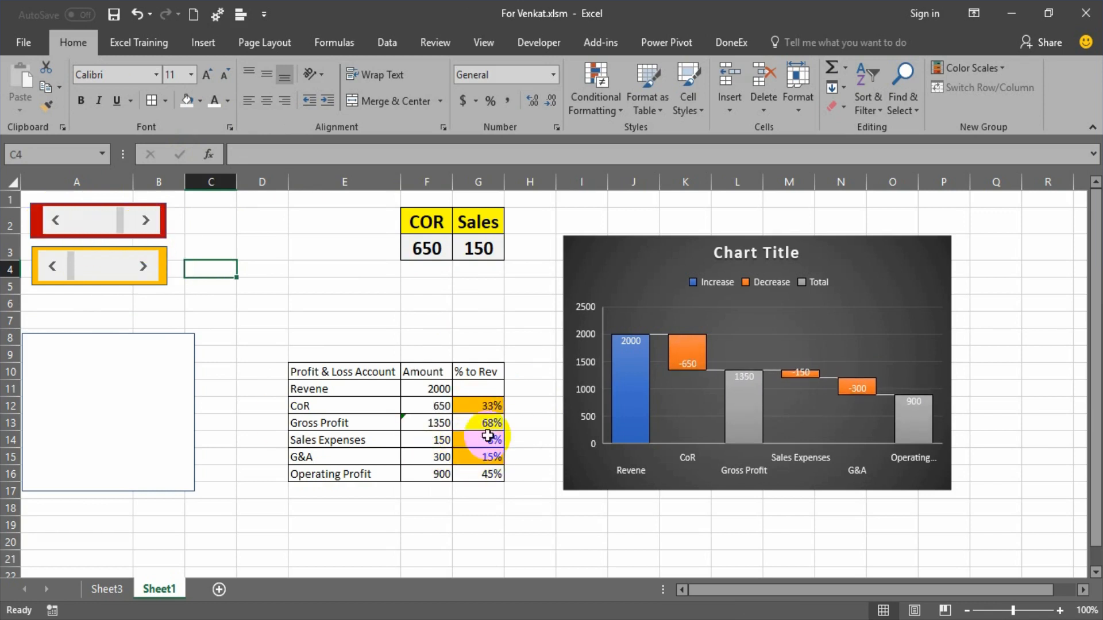
Make the orange-filled percentages for CoR, Sales Expenses and G&A in G12 and G14:G15 bold.
click(482, 406)
key(ctrl+b)
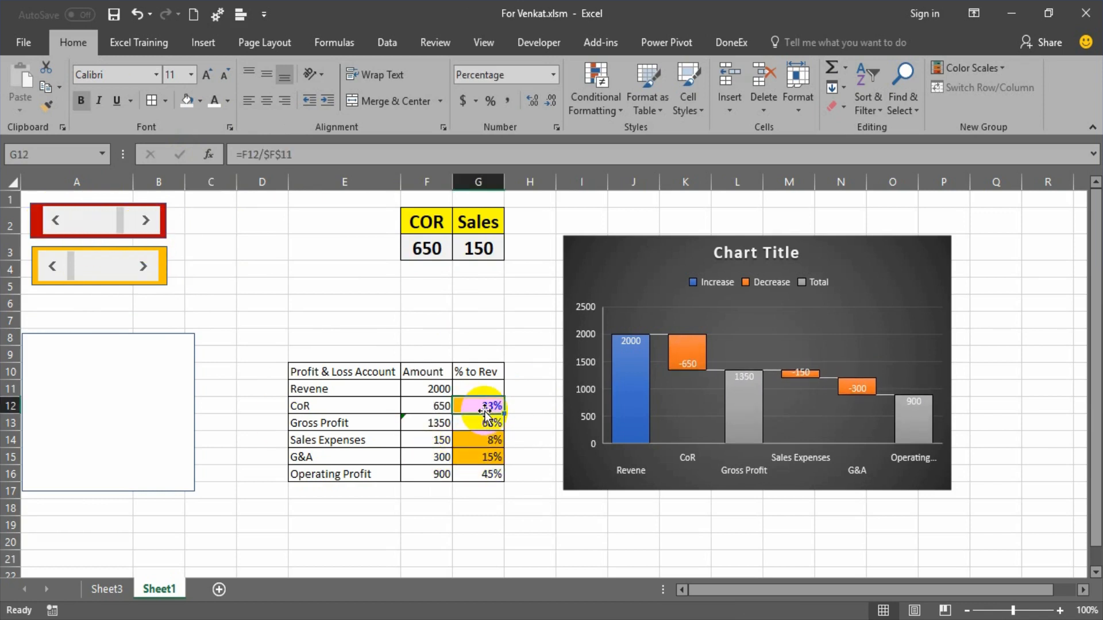
drag(485, 440, 488, 454)
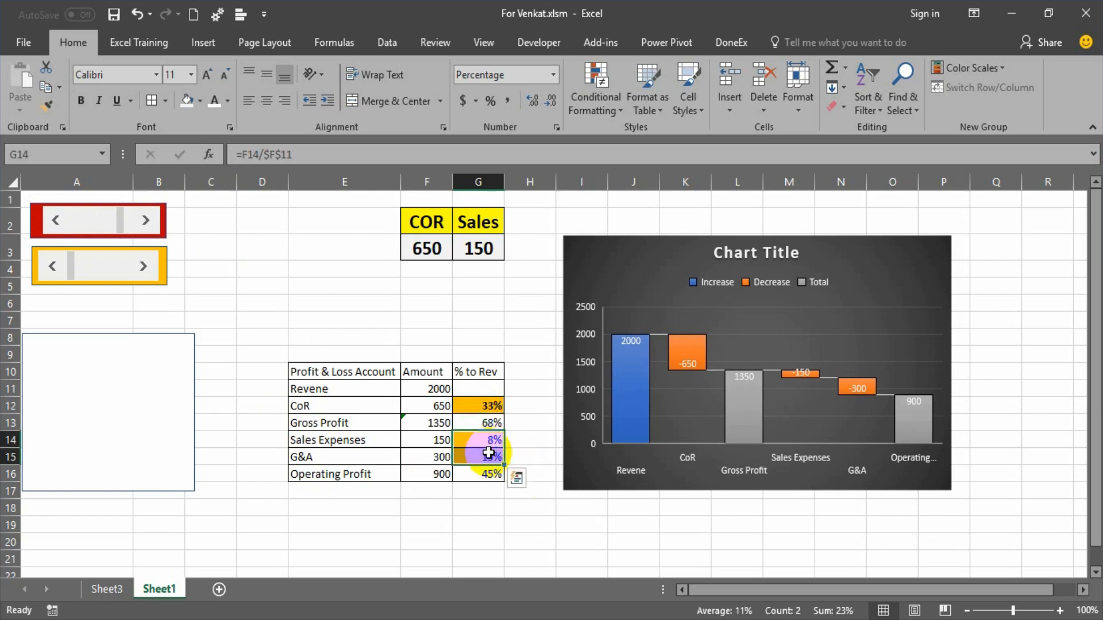
key(ctrl+b)
Make the Profit & Loss table's header row E10:G10 bold.
click(312, 356)
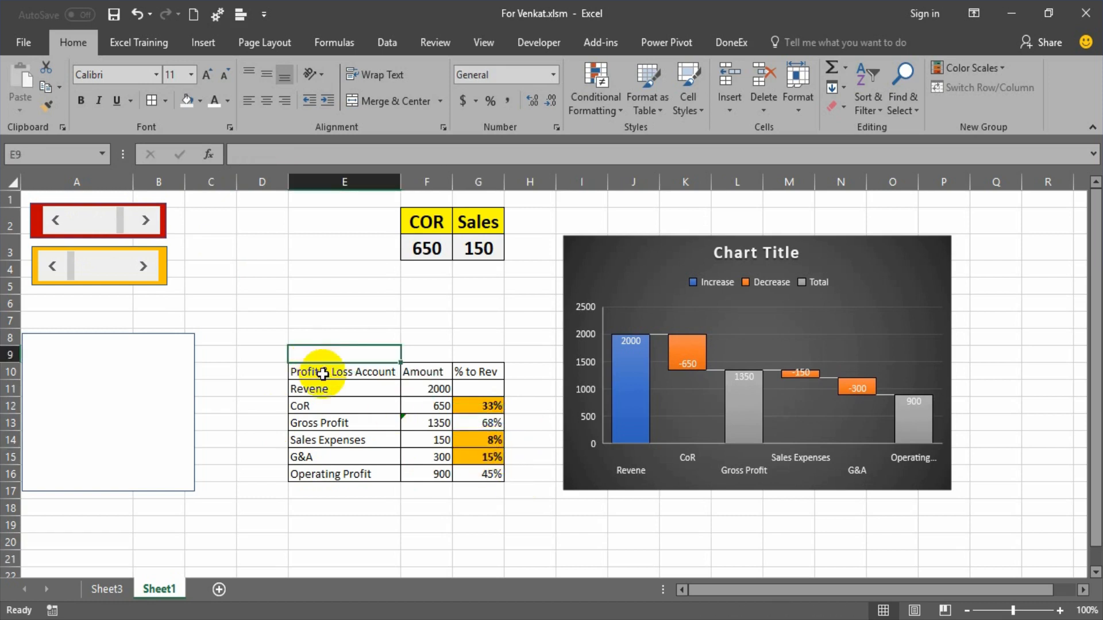
drag(322, 371, 478, 367)
key(ctrl+b)
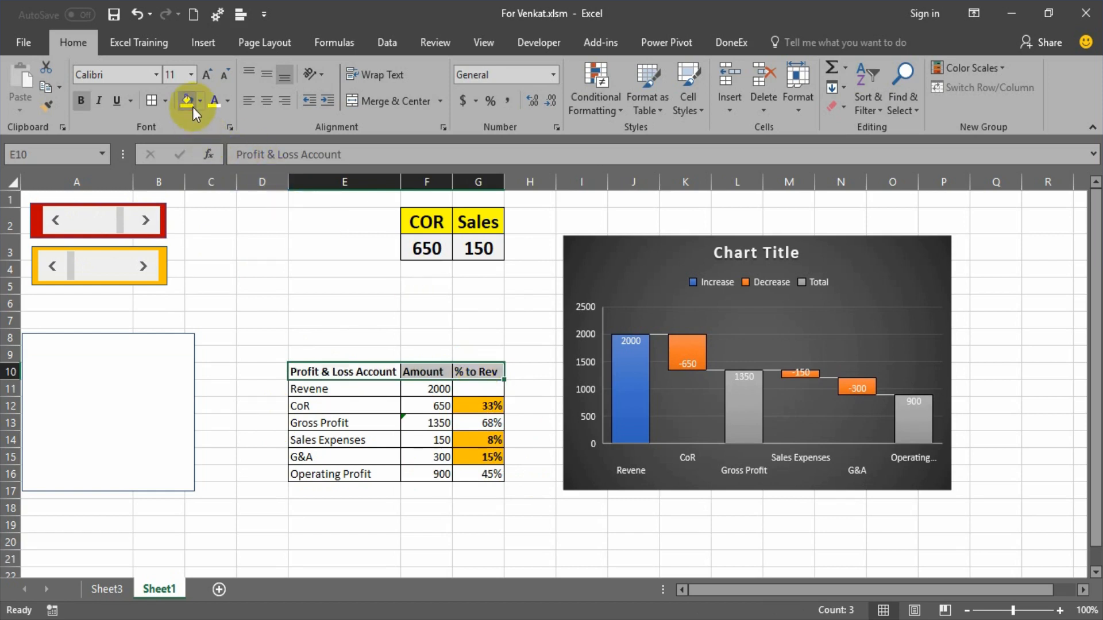
click(411, 499)
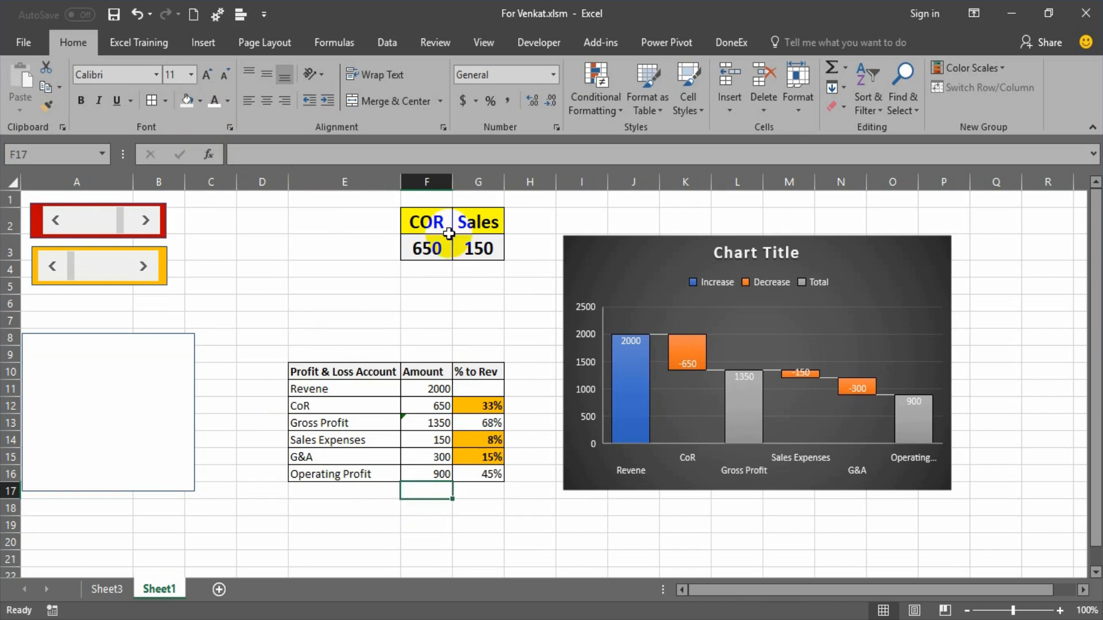
click(487, 422)
click(495, 405)
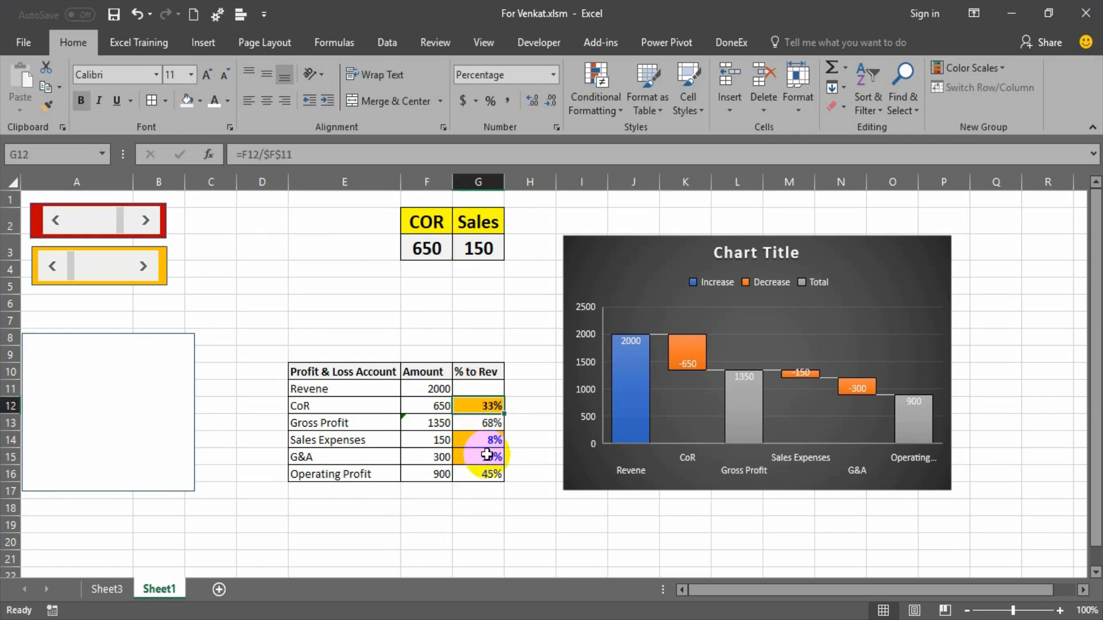
drag(487, 439, 487, 455)
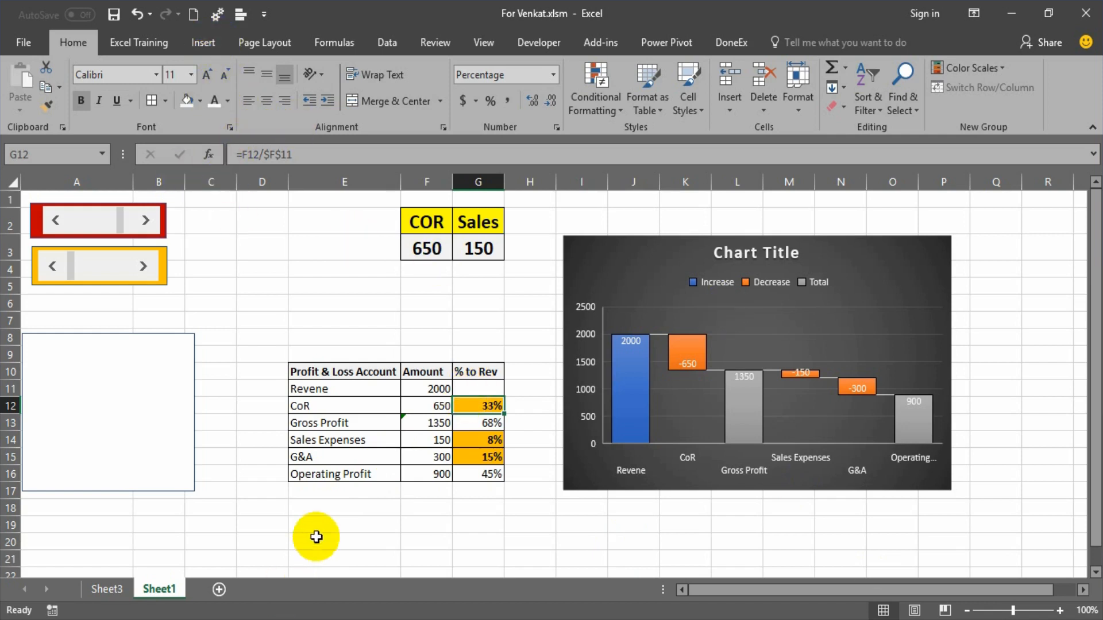
Enter the author's contact e-mail address in cell E18 below the Profit & Loss table.
click(331, 508)
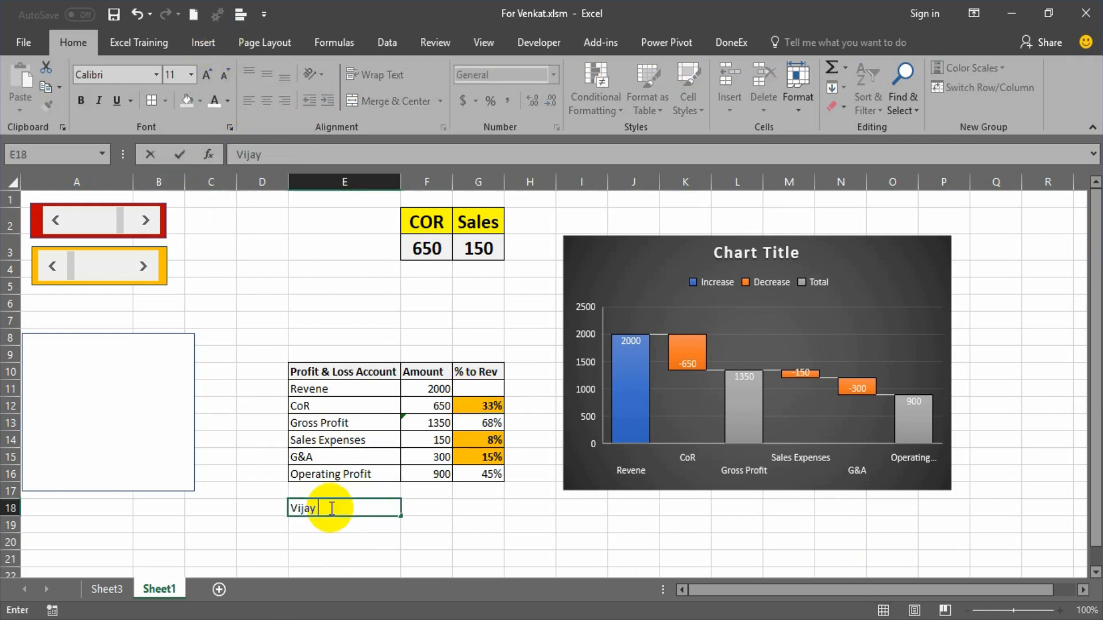
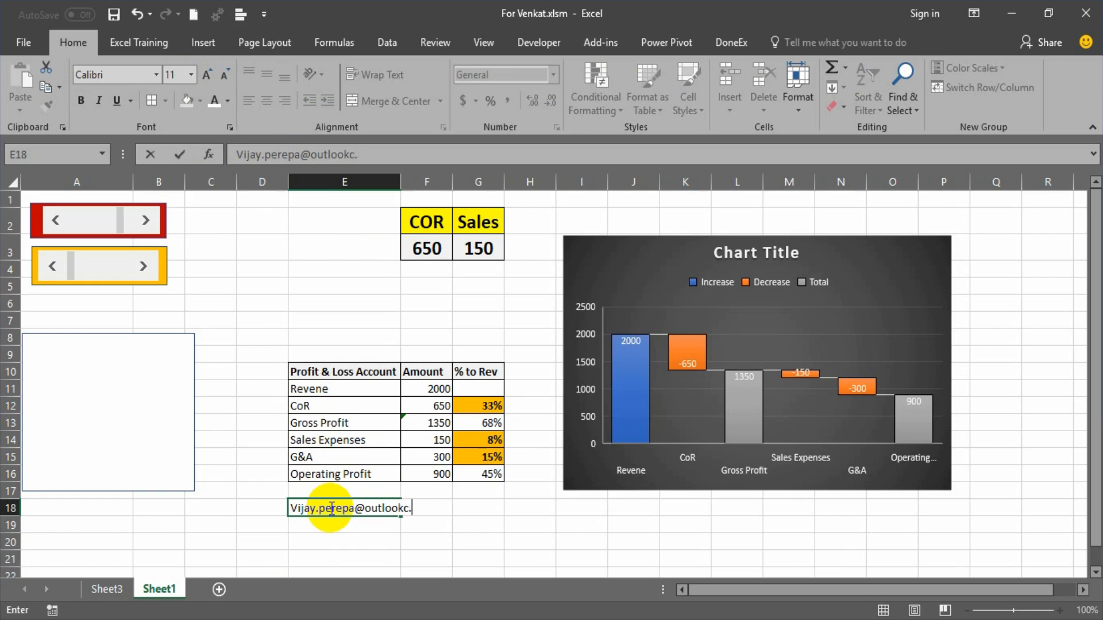
key(Return)
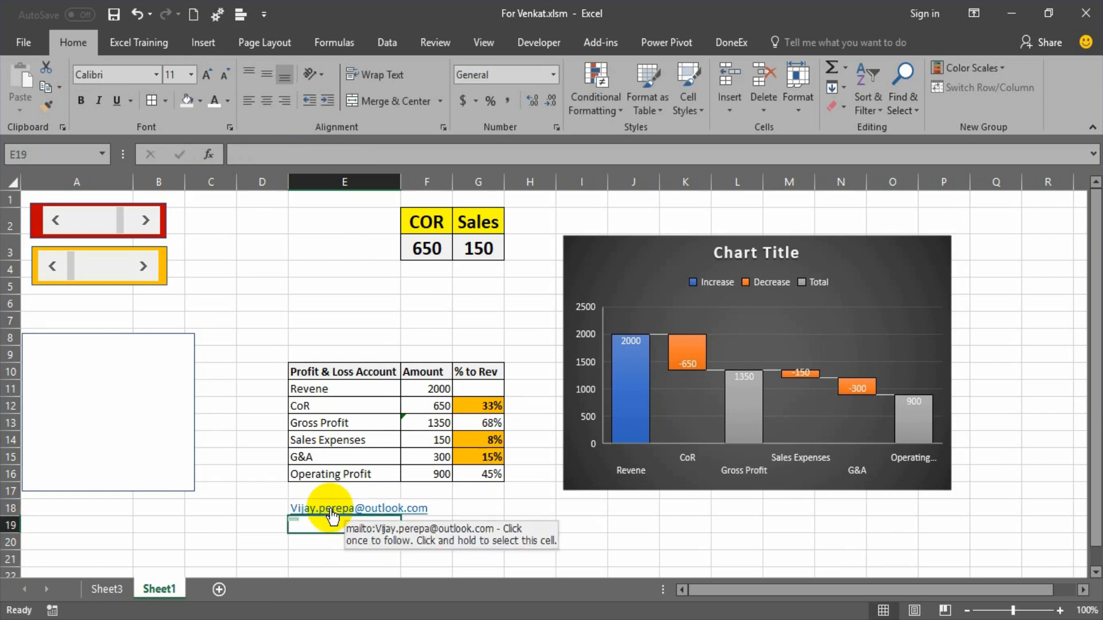
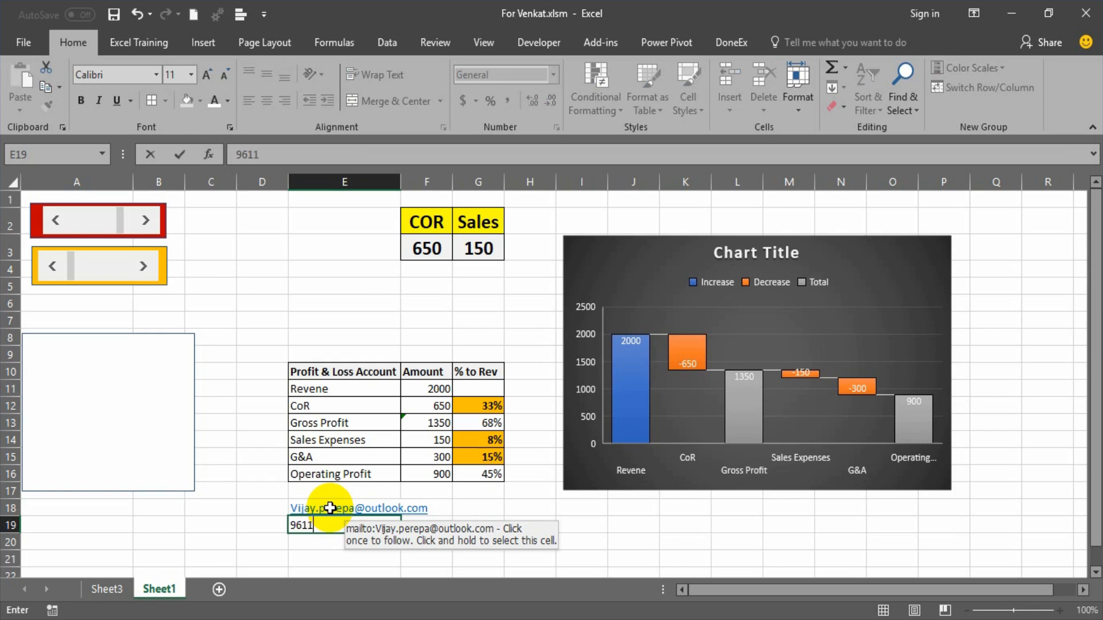
Enter the author's phone number in cell E19 under the e-mail address.
scroll(330, 507, down, 2)
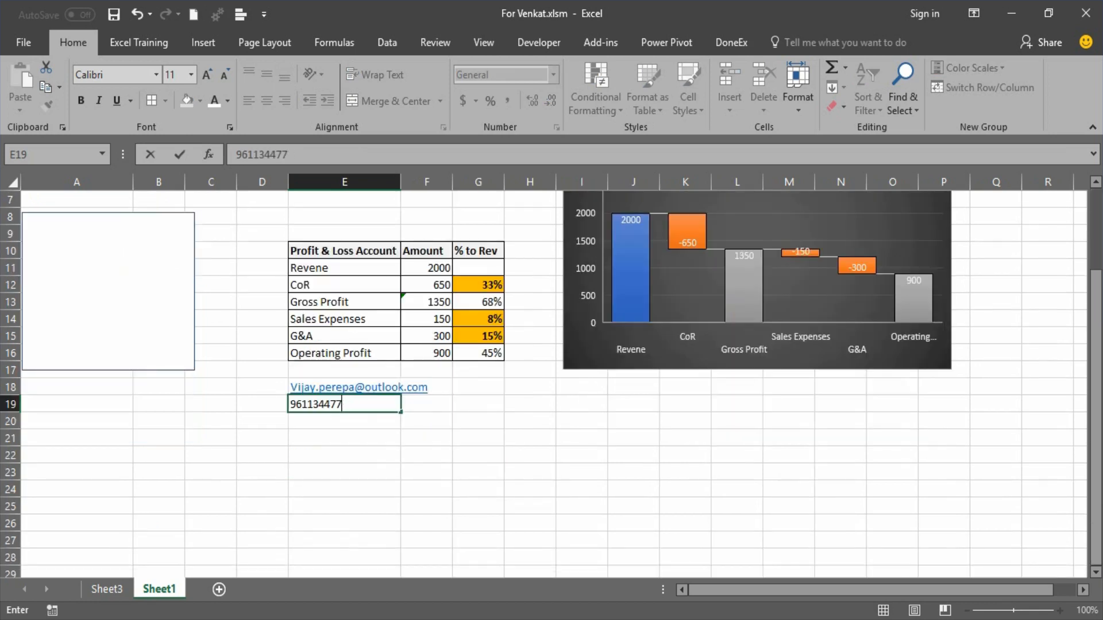
click(617, 469)
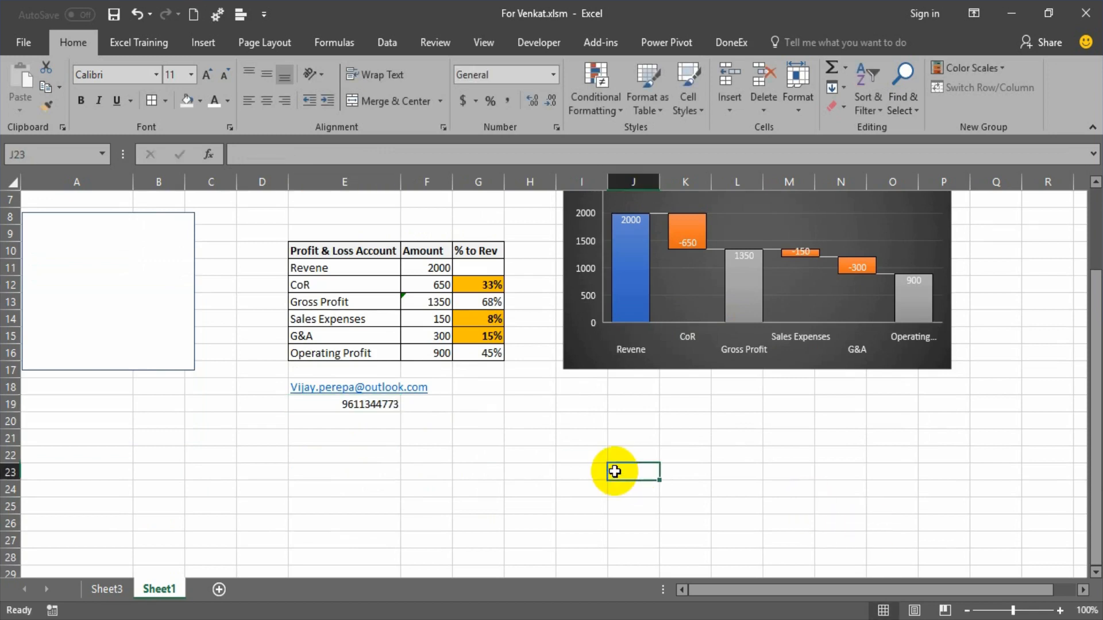